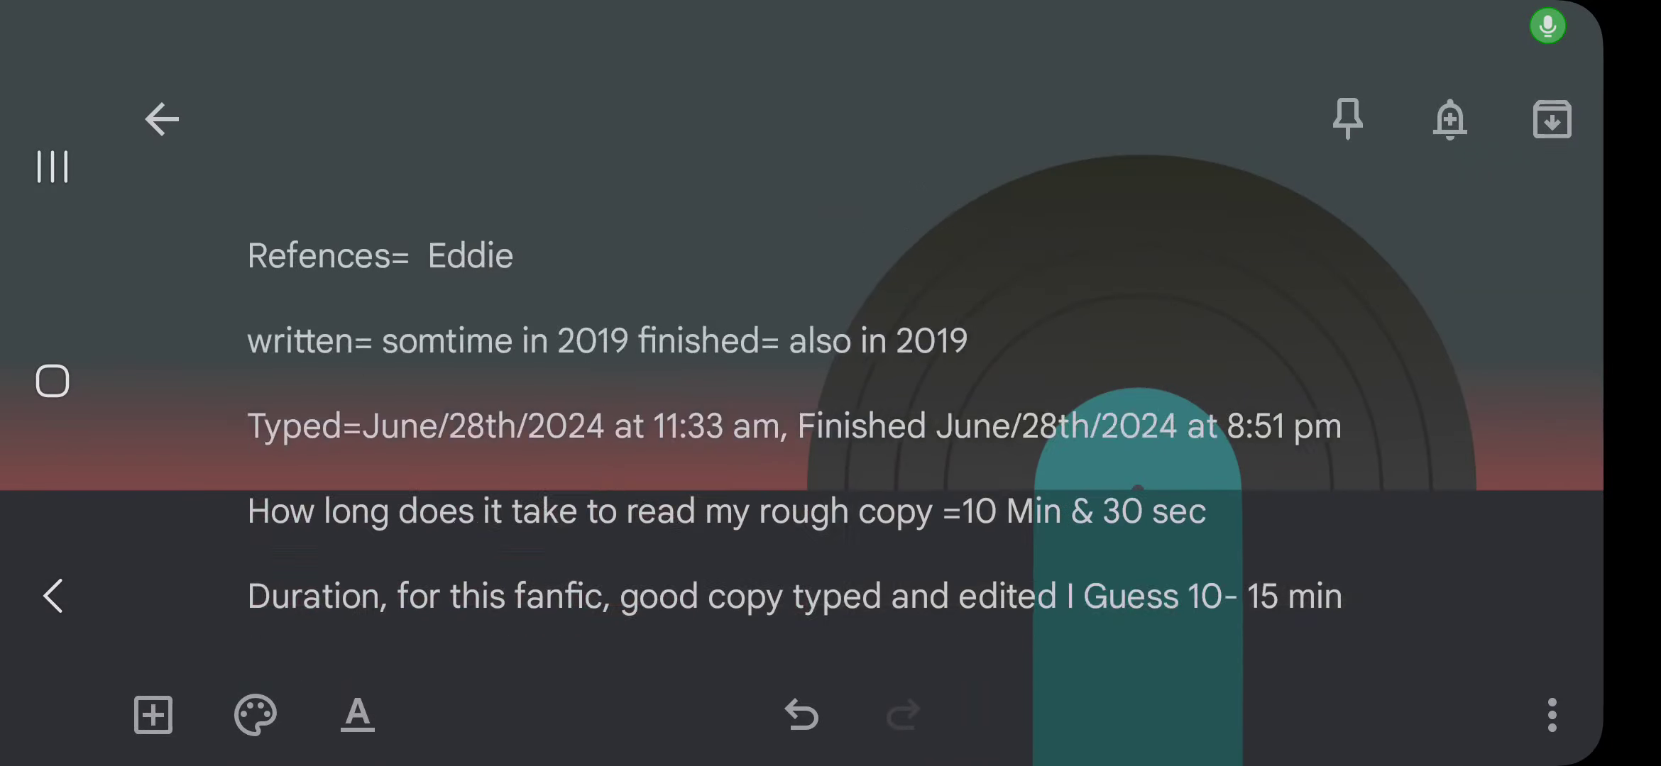
{"action": "scroll", "coordinate": [781, 426], "scroll_direction": "up", "scroll_amount": 4}
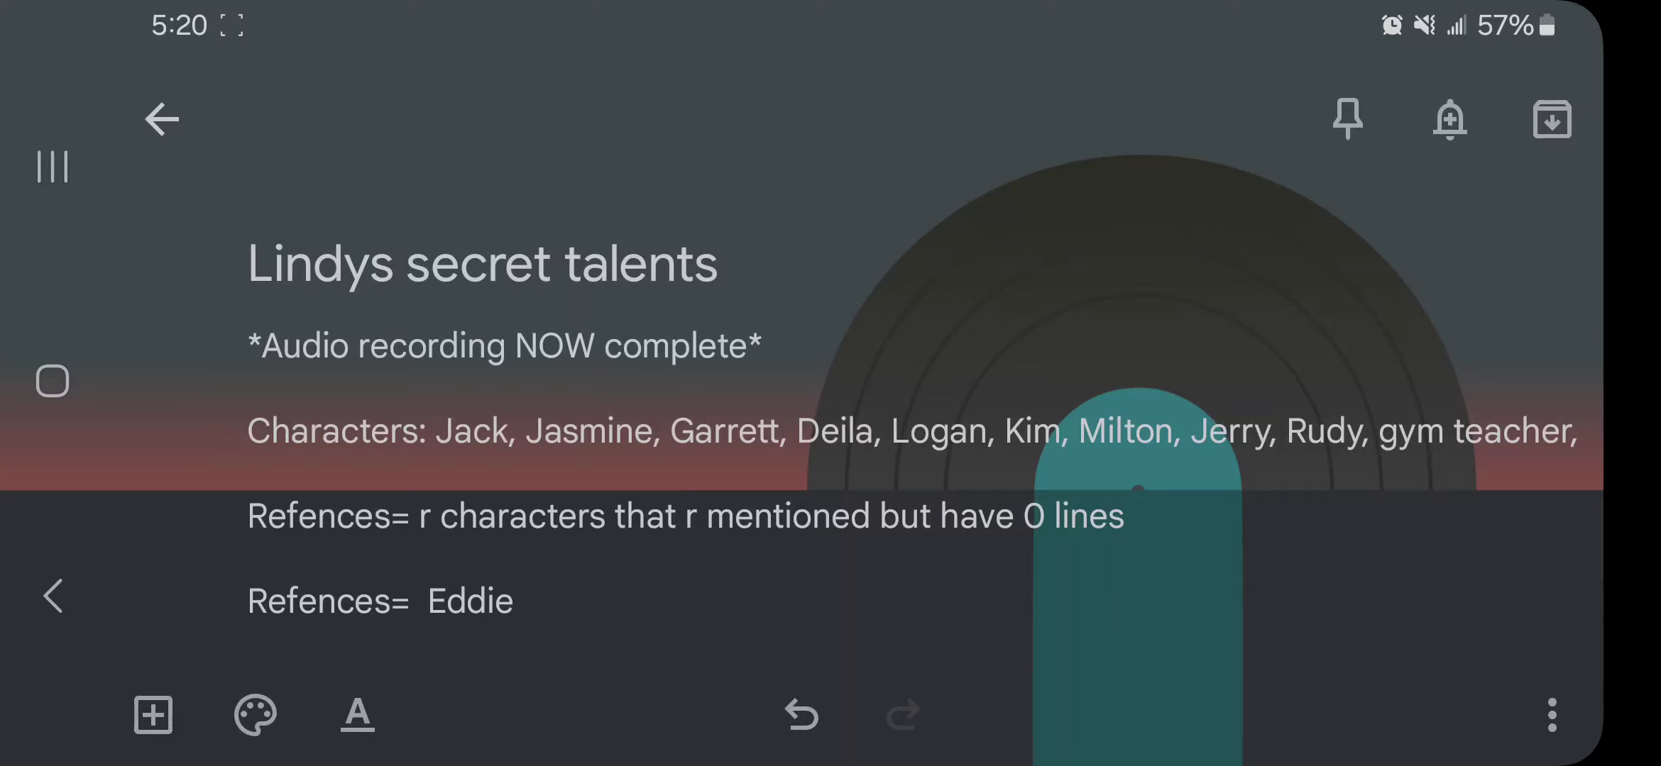
Scroll up to the note's title, character list, Eddie reference, and 2019 dates
{"action": "scroll", "coordinate": [909, 437], "scroll_direction": "down", "scroll_amount": 1}
Scroll past the header notes to the "Lindy's secret talents:" heading and Jack's opening texts
{"action": "scroll", "coordinate": [909, 437], "scroll_direction": "up", "scroll_amount": 1}
{"action": "scroll", "coordinate": [909, 437], "scroll_direction": "down", "scroll_amount": 1}
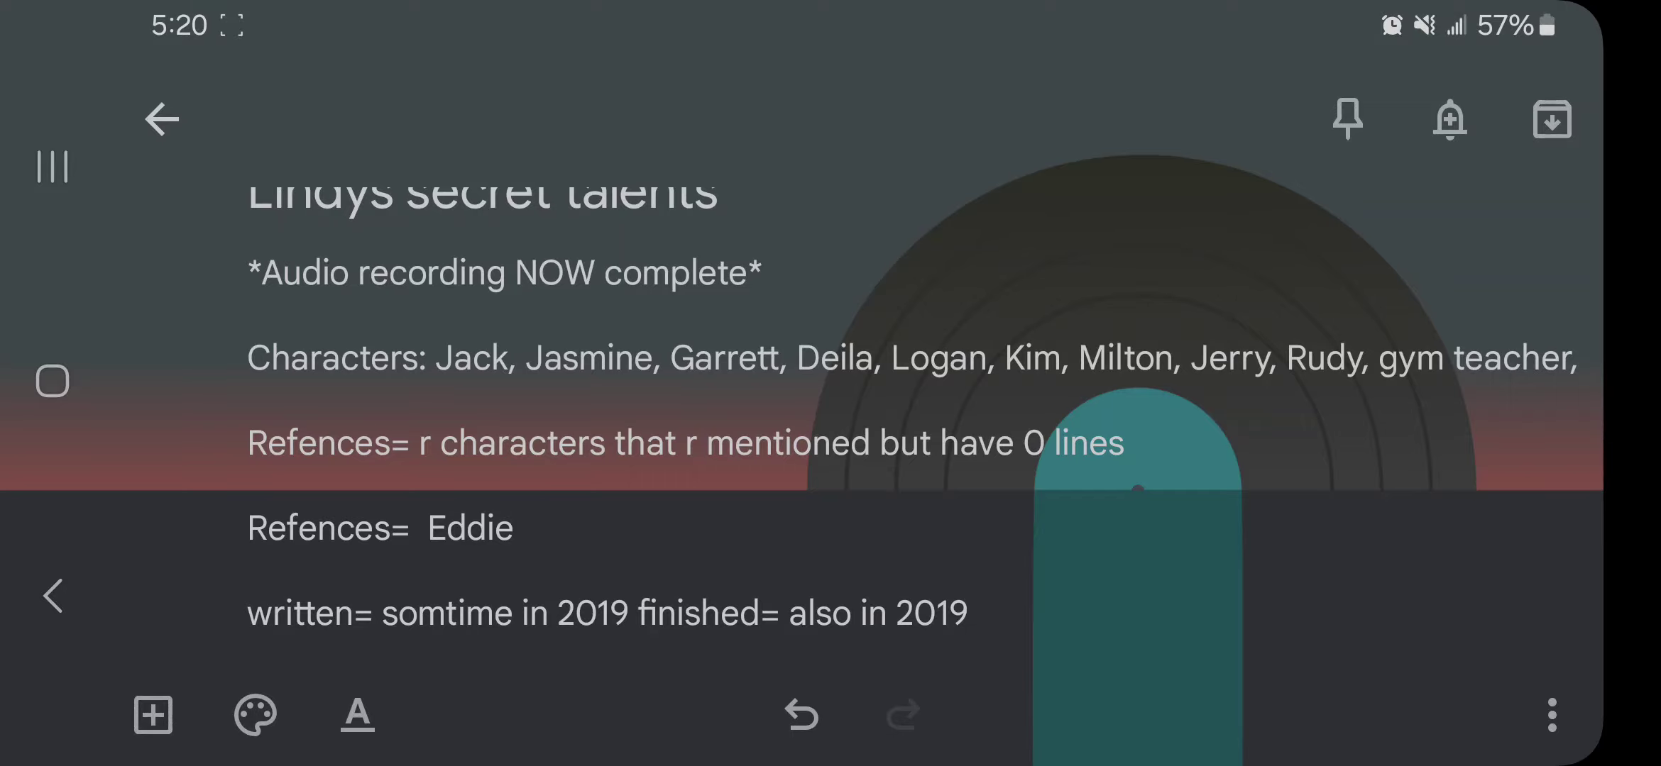
{"action": "scroll", "coordinate": [908, 419], "scroll_direction": "down", "scroll_amount": 5}
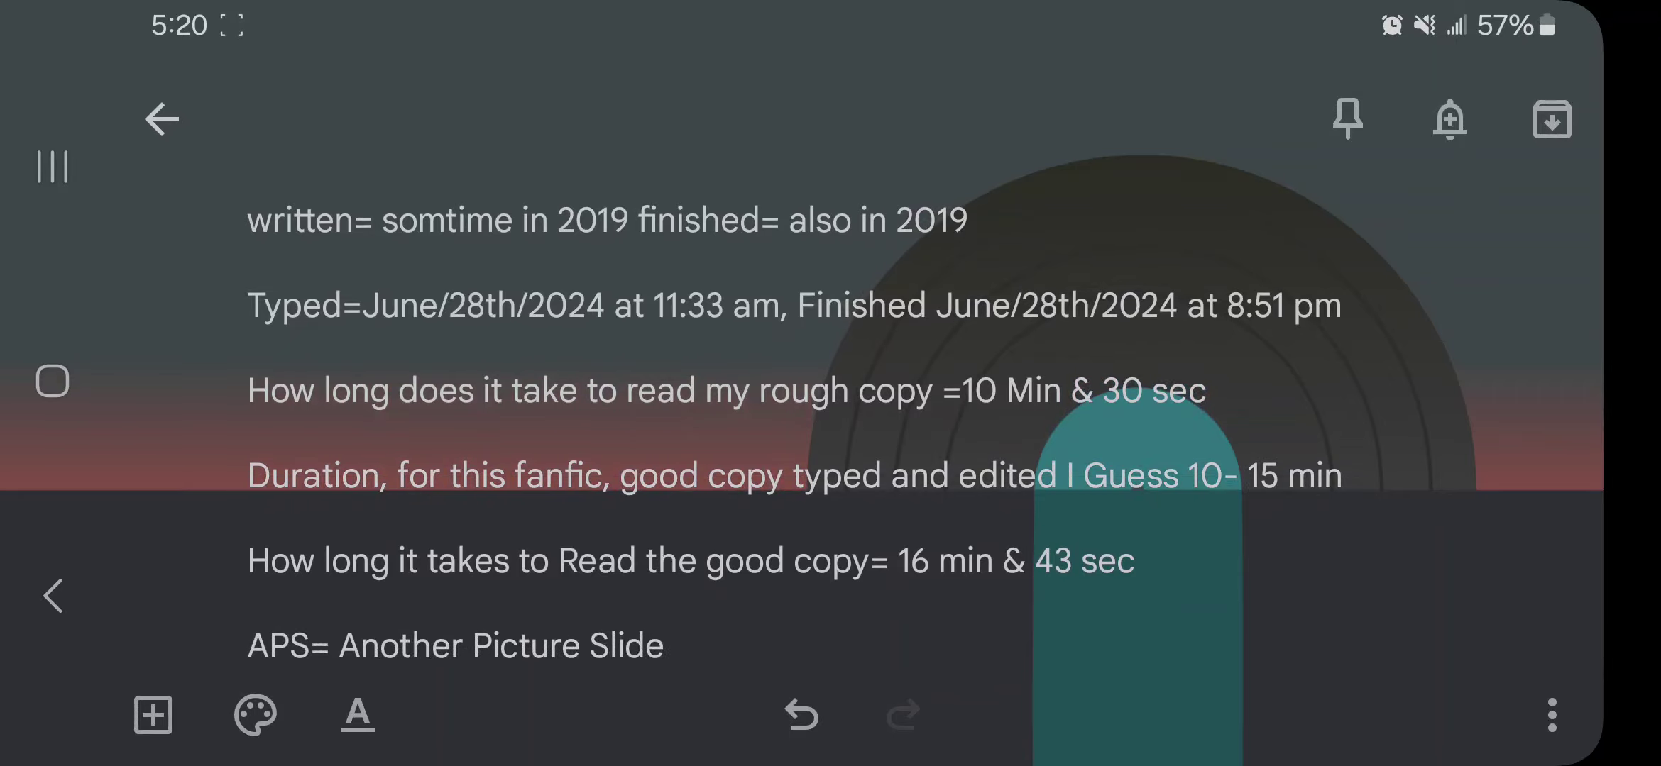
{"action": "scroll", "coordinate": [781, 426], "scroll_direction": "down", "scroll_amount": 6}
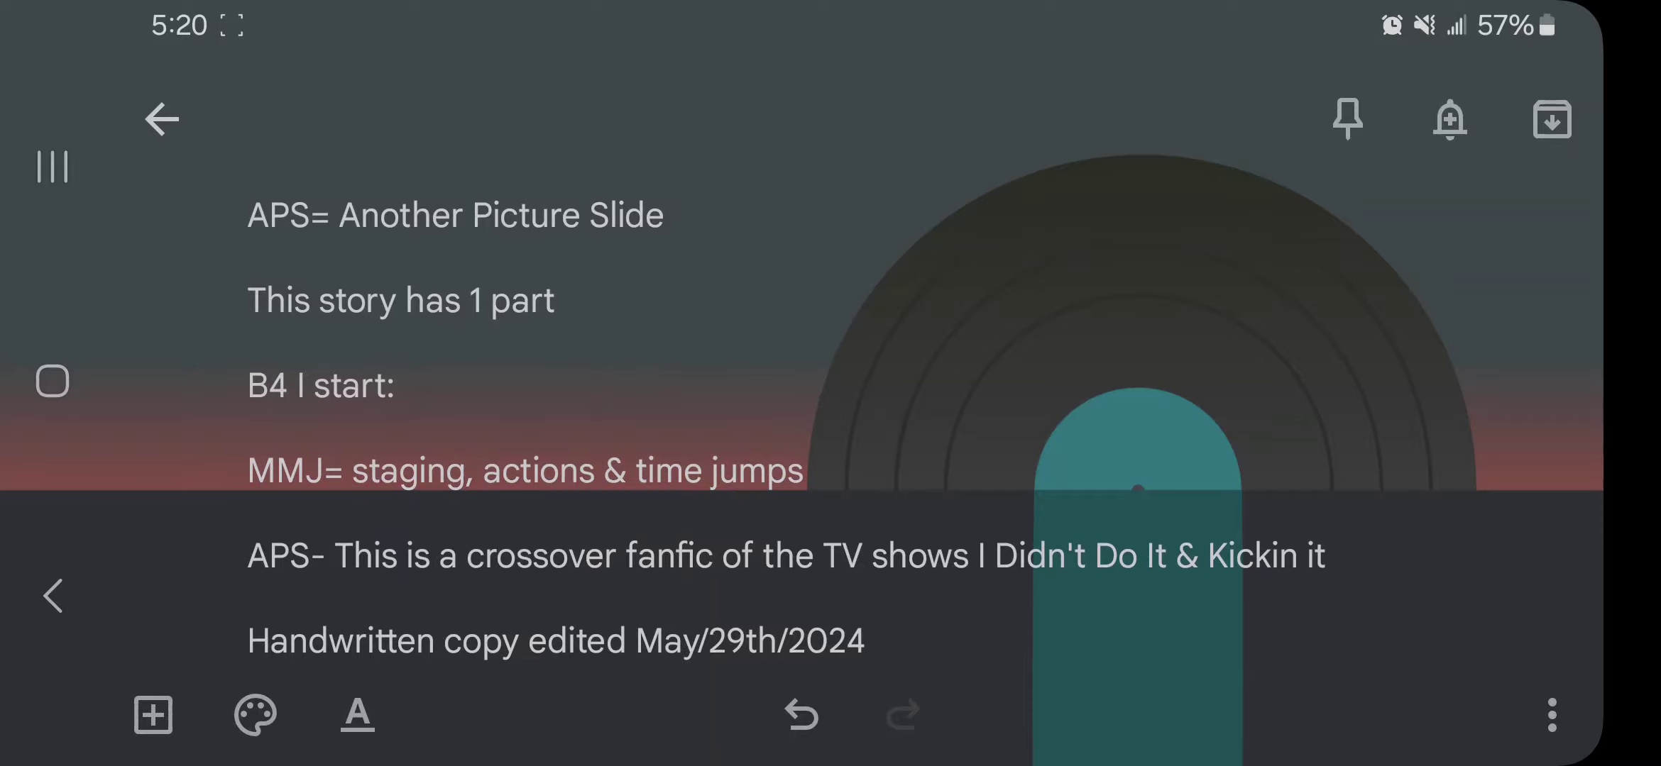
{"action": "scroll", "coordinate": [781, 426], "scroll_direction": "down", "scroll_amount": 6}
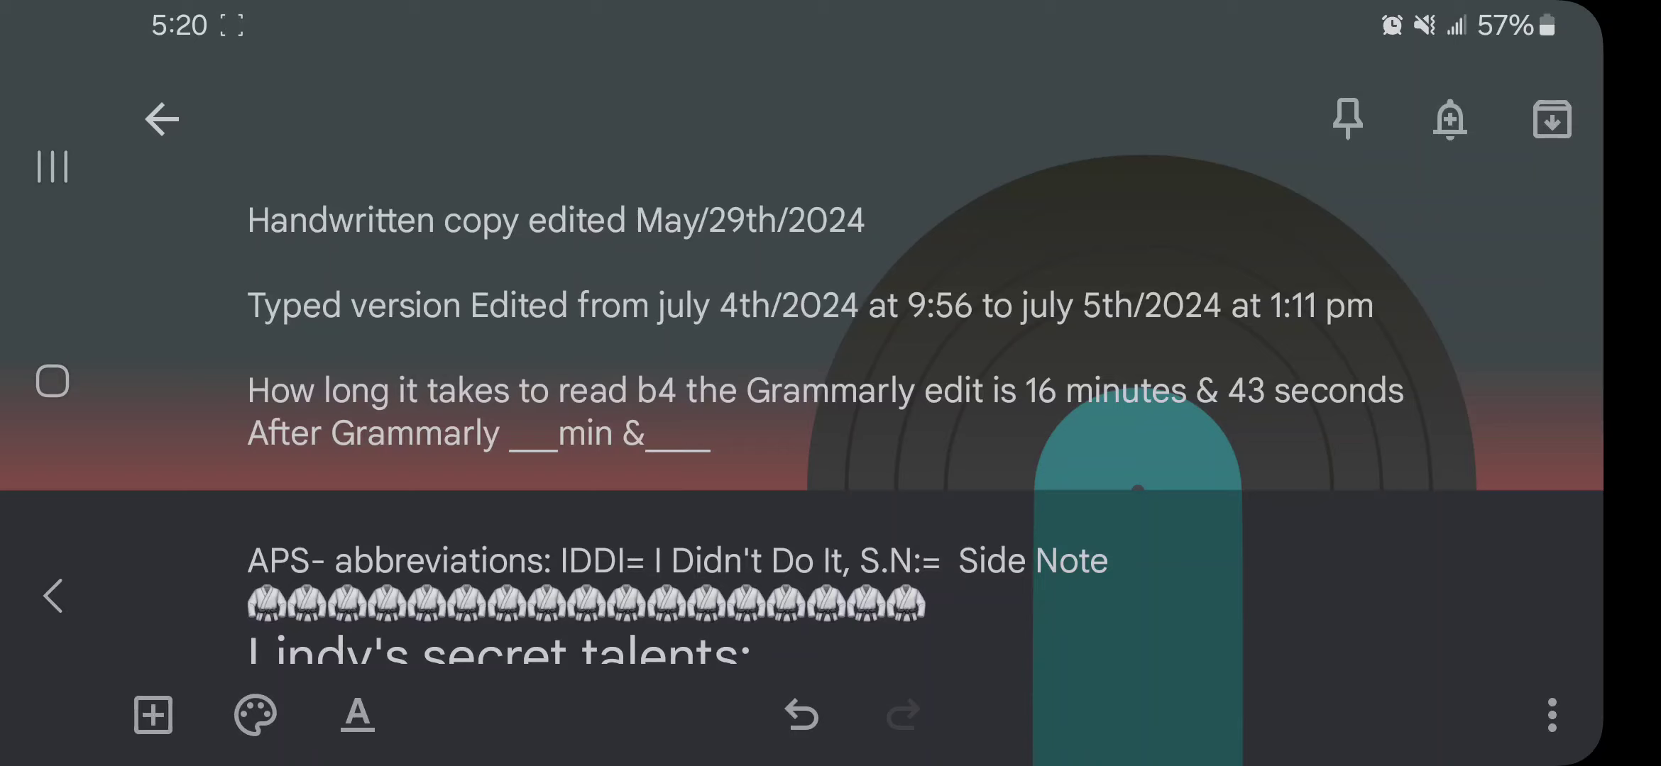
{"action": "scroll", "coordinate": [781, 425], "scroll_direction": "down", "scroll_amount": 2}
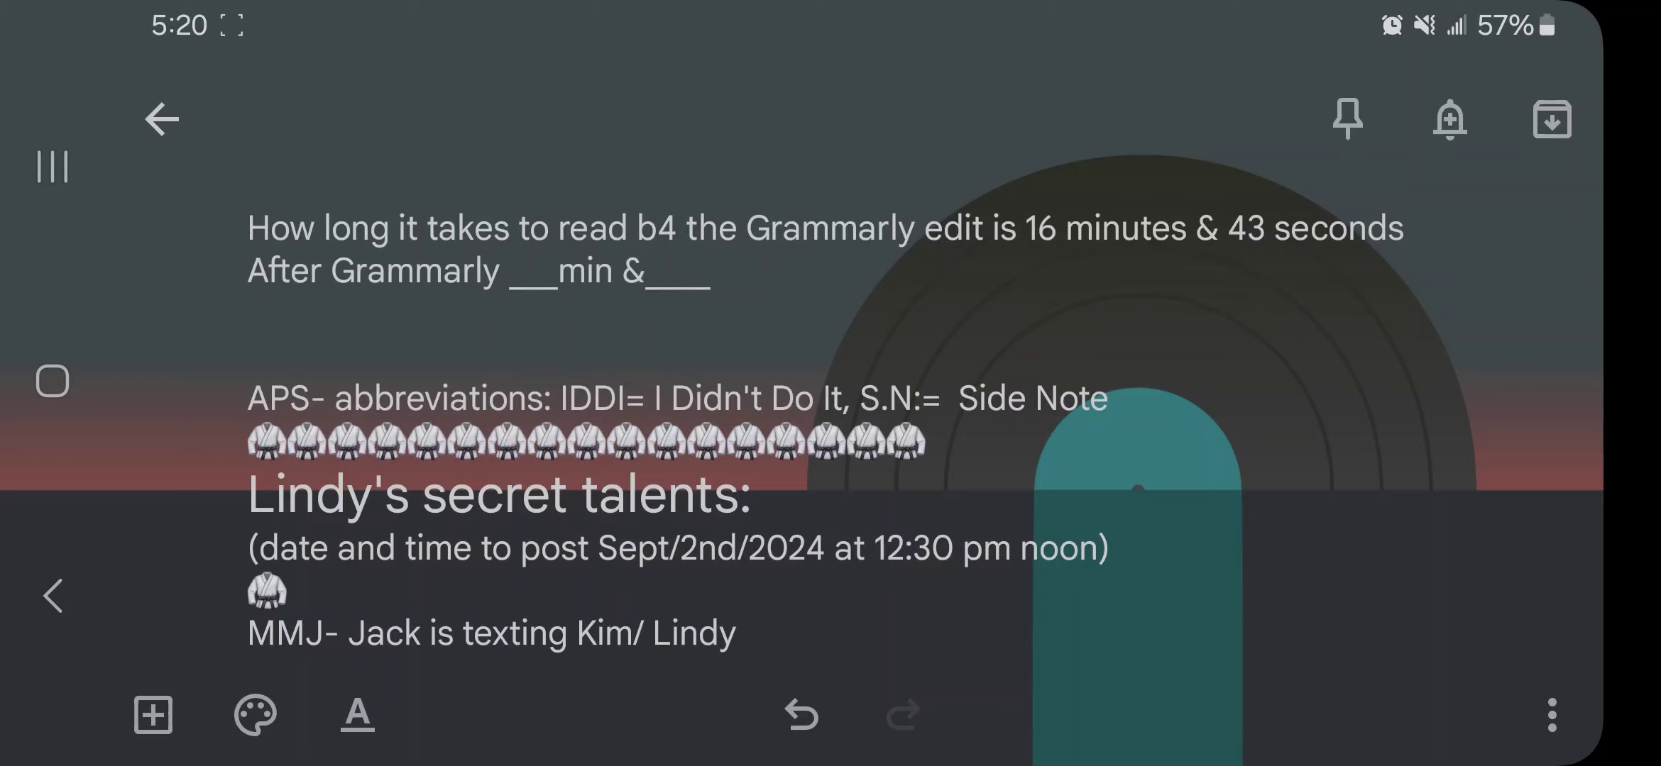
{"action": "scroll", "coordinate": [731, 426], "scroll_direction": "down", "scroll_amount": 5}
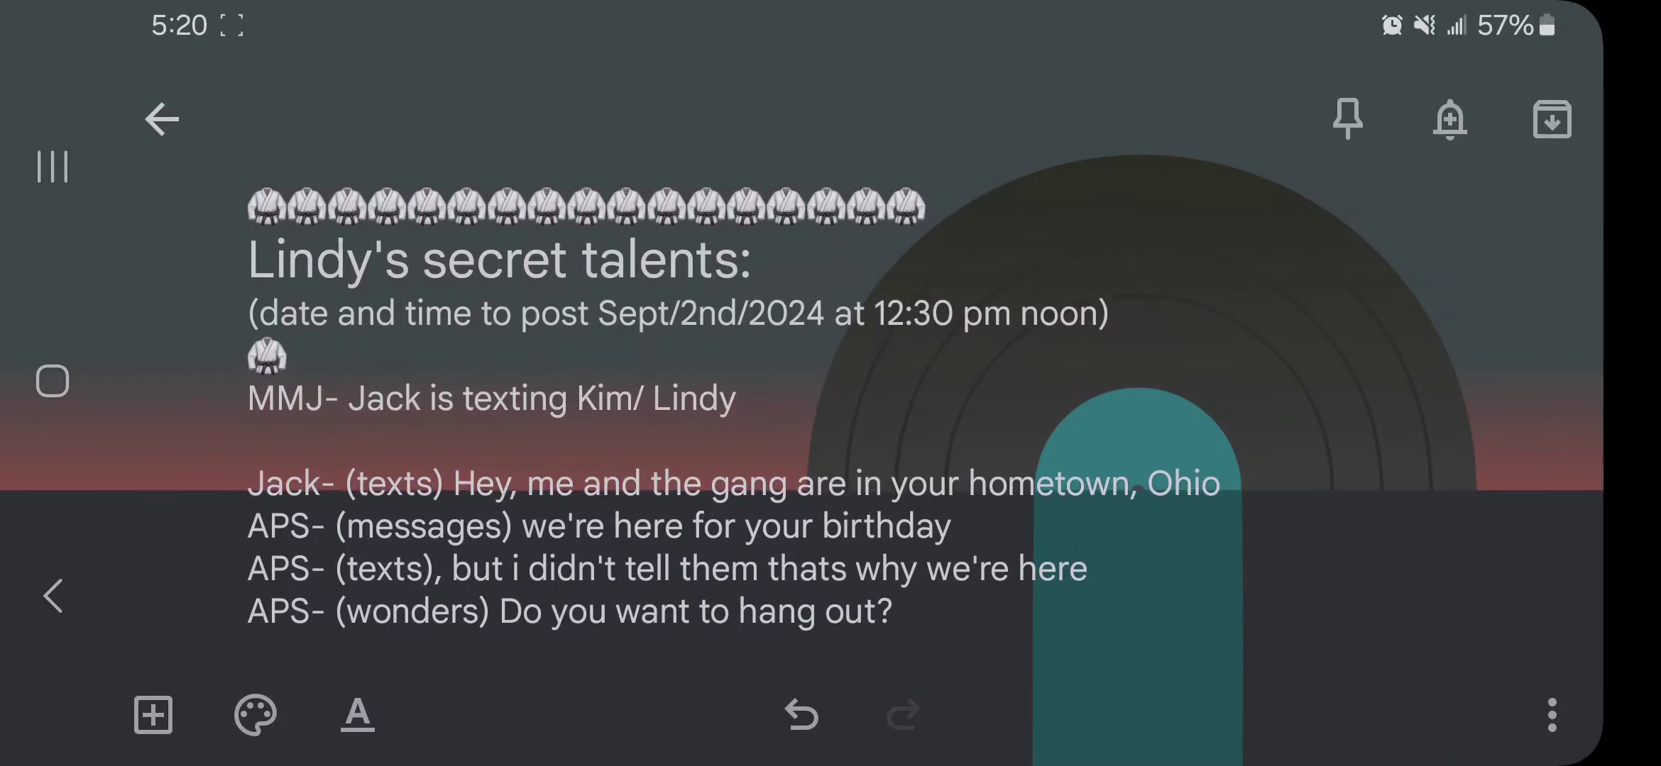
Scroll through Lindy's martial arts confession to Jack asking about telling the gang
{"action": "scroll", "coordinate": [731, 426], "scroll_direction": "down", "scroll_amount": 2}
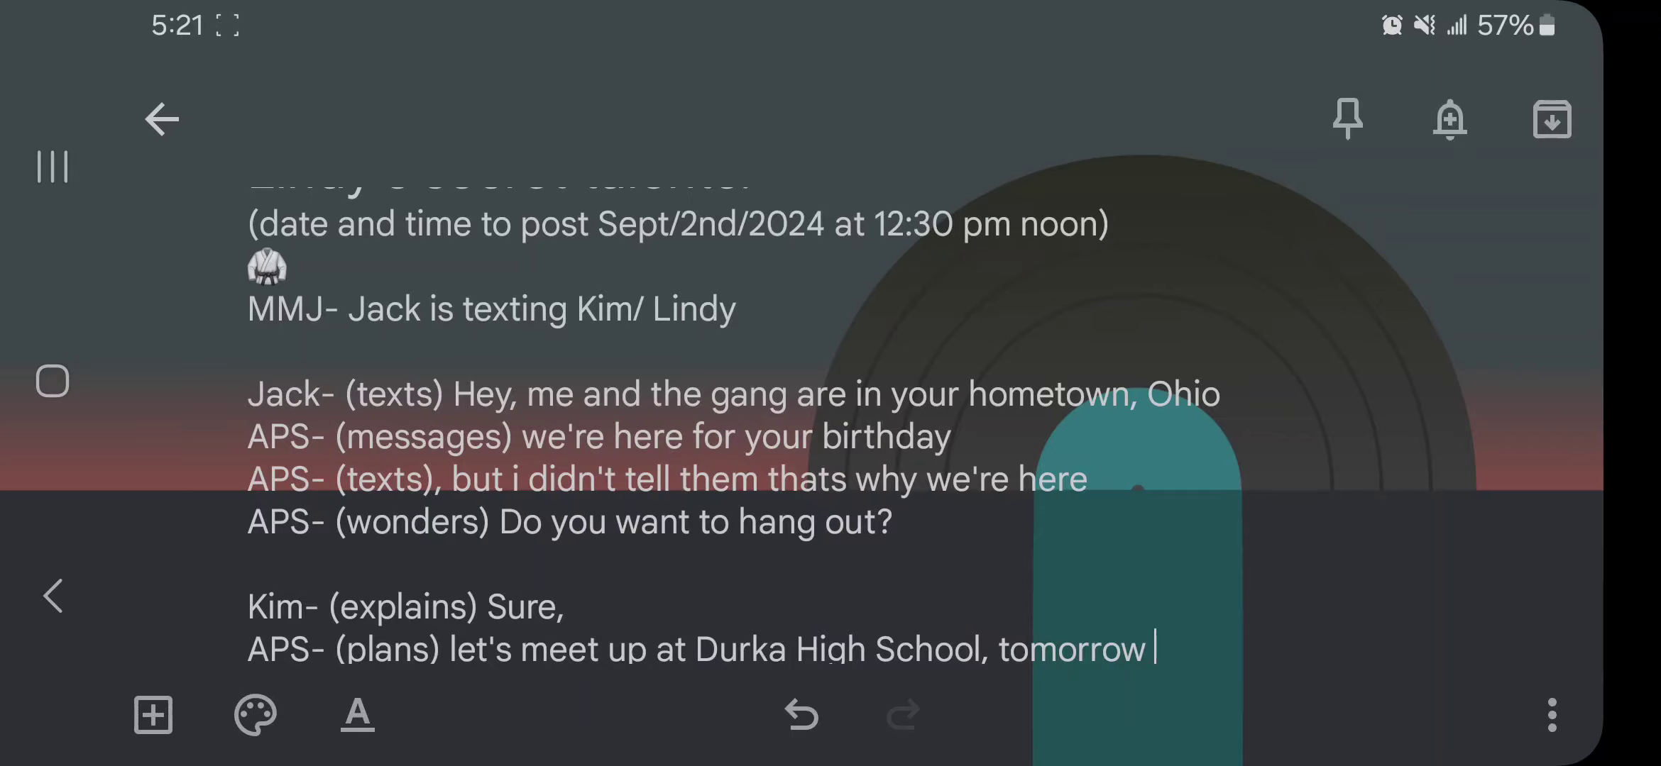
{"action": "scroll", "coordinate": [702, 418], "scroll_direction": "down", "scroll_amount": 5}
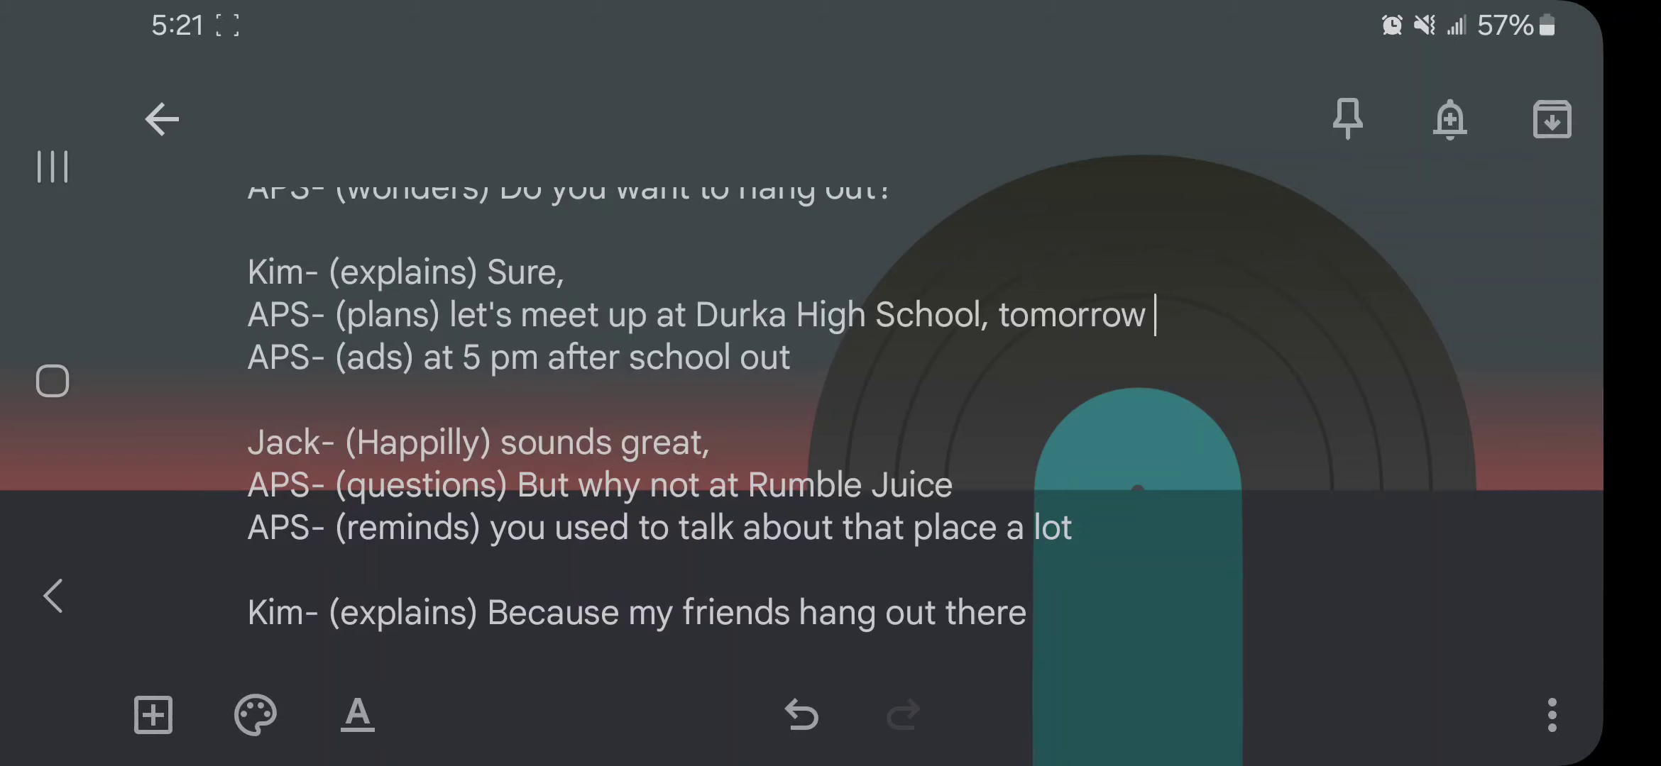
{"action": "scroll", "coordinate": [807, 426], "scroll_direction": "down", "scroll_amount": 2}
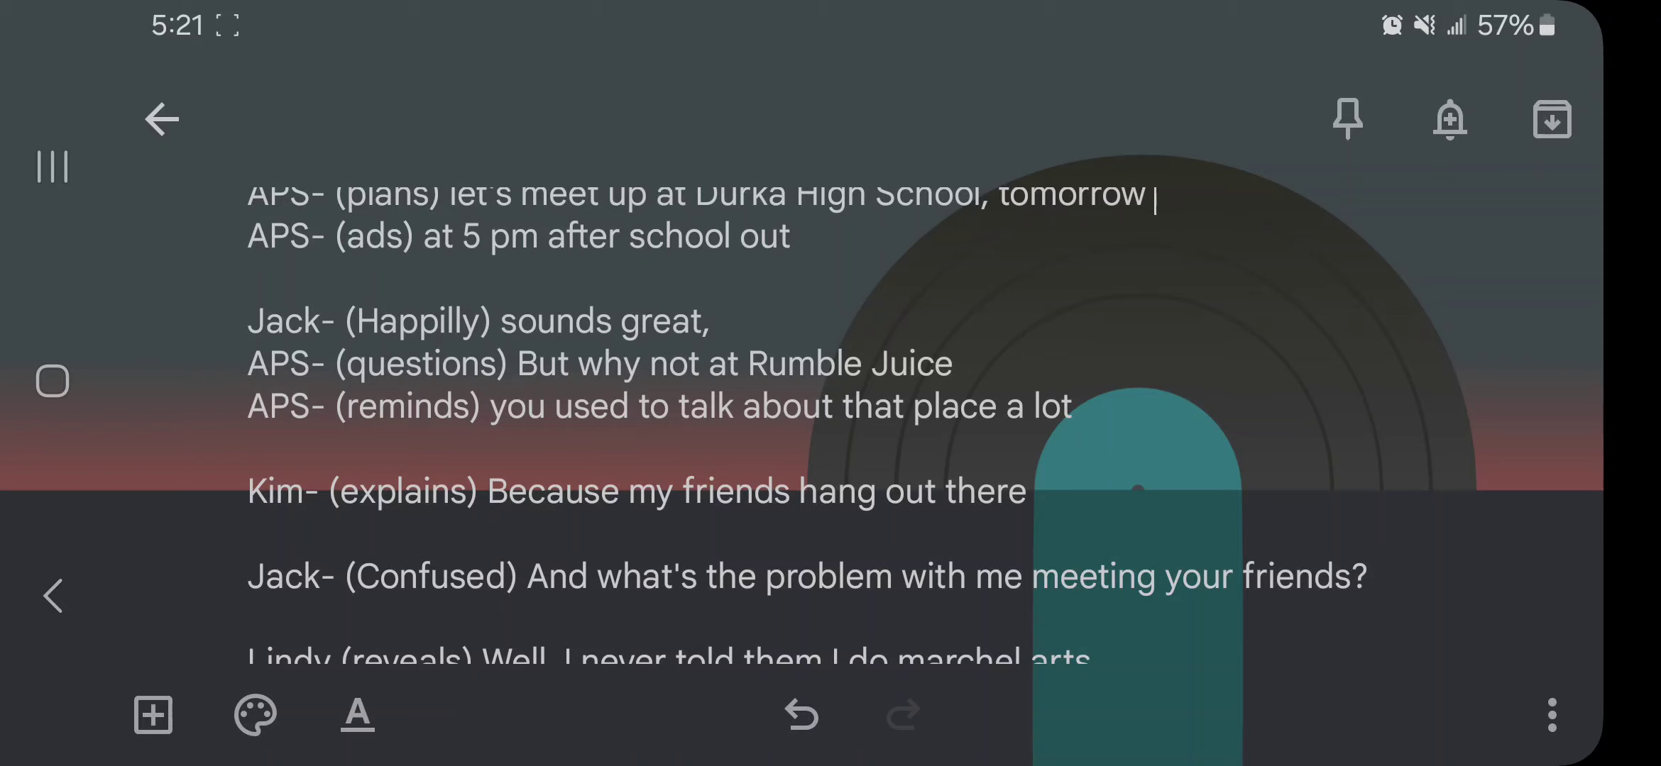
{"action": "scroll", "coordinate": [807, 425], "scroll_direction": "down", "scroll_amount": 3}
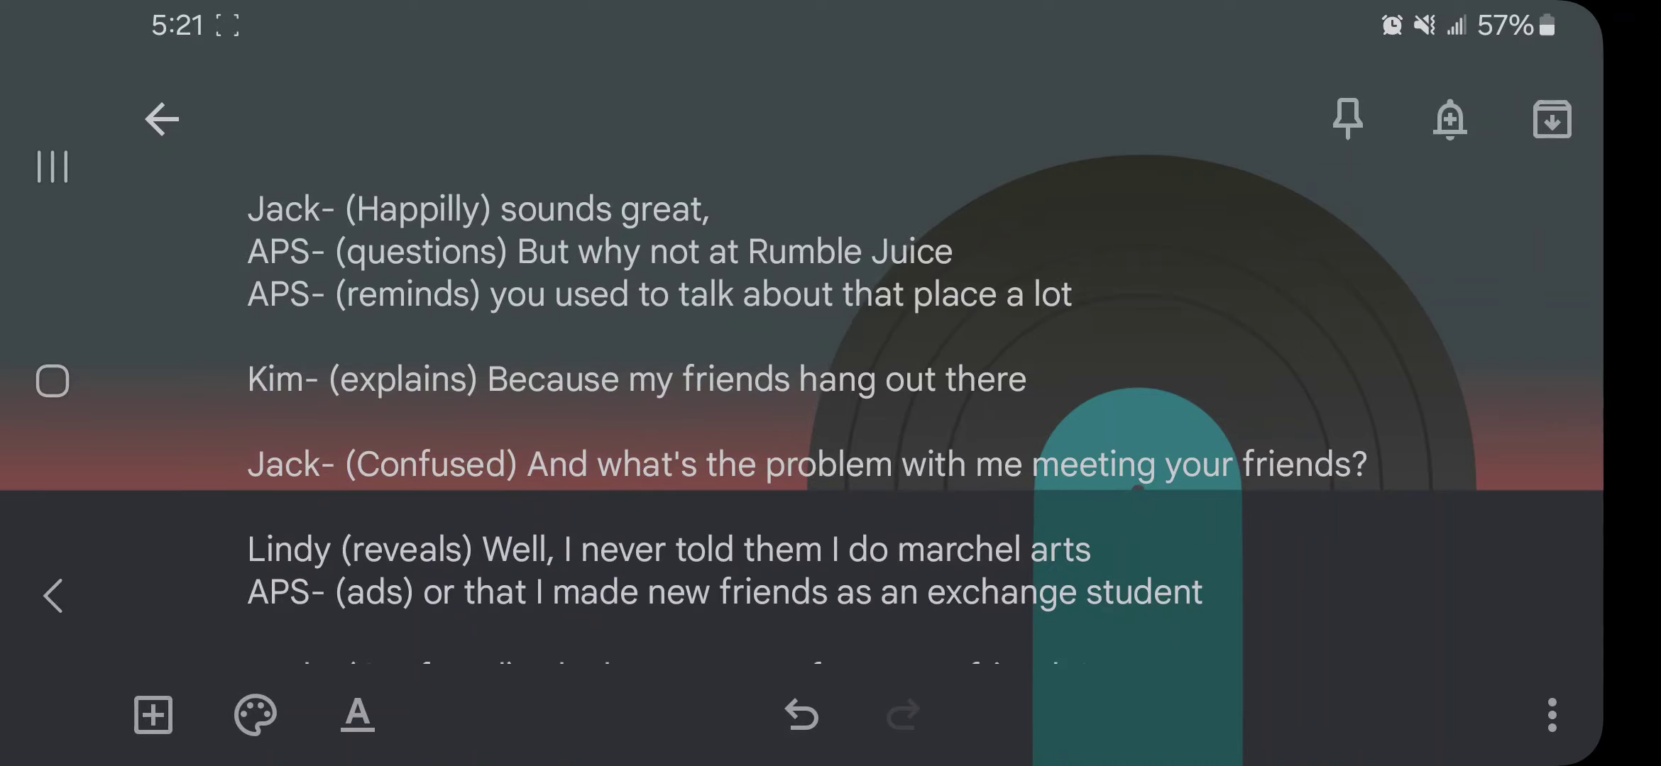
{"action": "scroll", "coordinate": [807, 425], "scroll_direction": "down", "scroll_amount": 5}
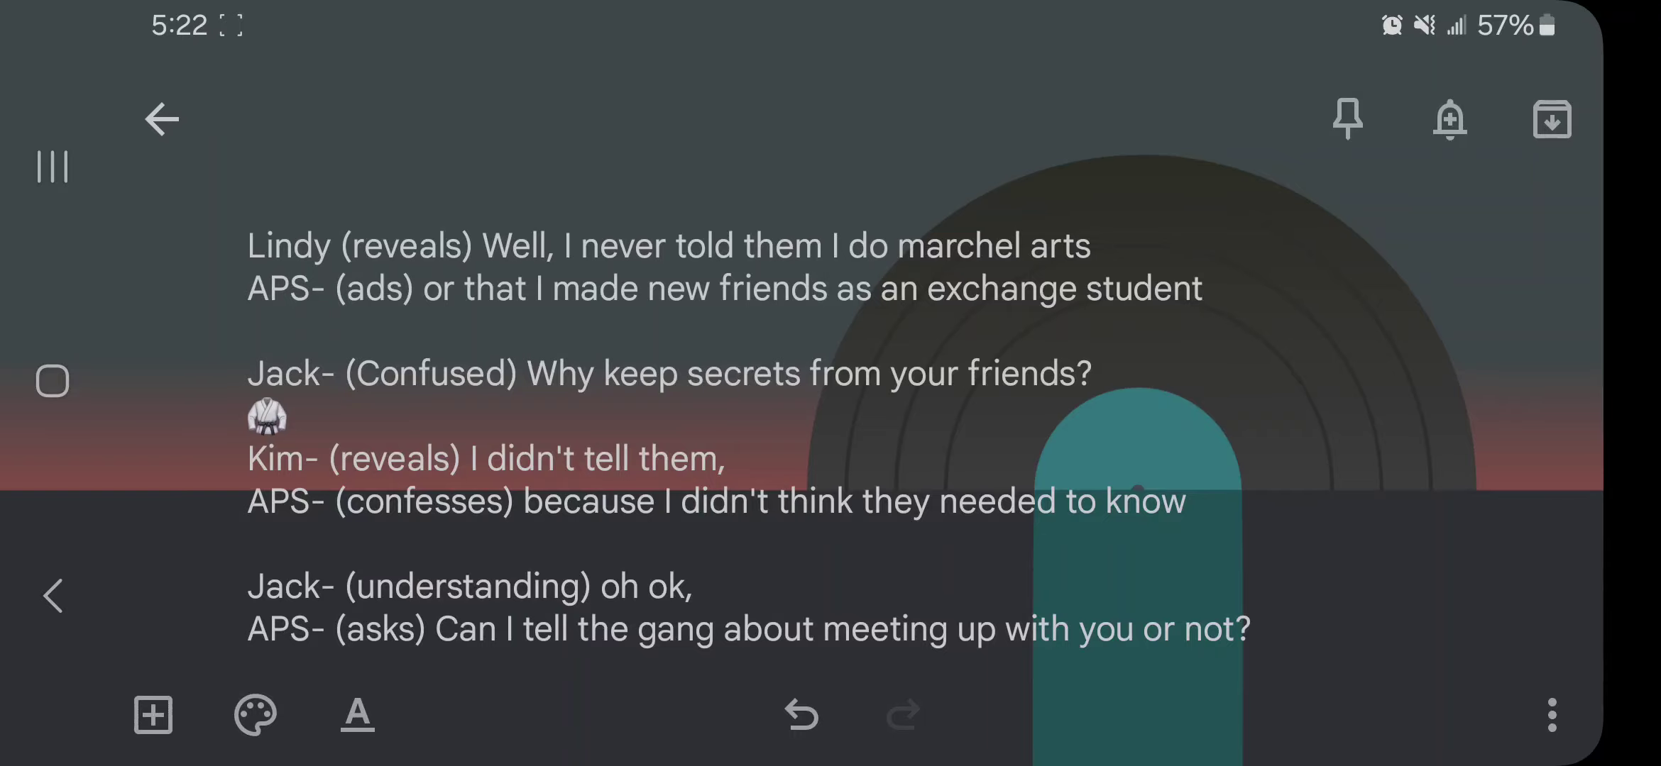
{"action": "scroll", "coordinate": [745, 425], "scroll_direction": "down", "scroll_amount": 5}
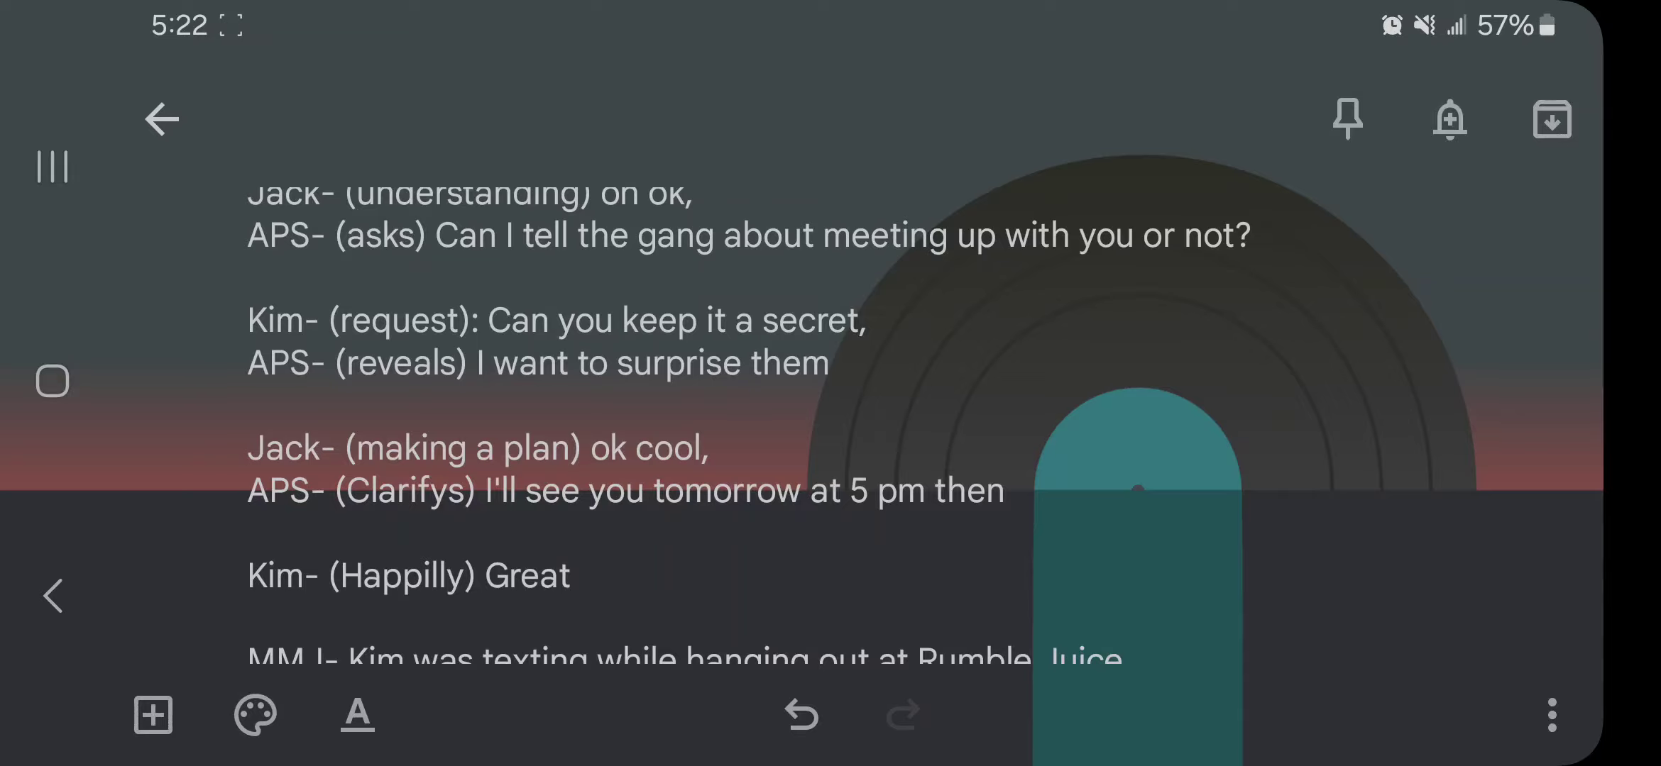
{"action": "scroll", "coordinate": [821, 425], "scroll_direction": "down", "scroll_amount": 4}
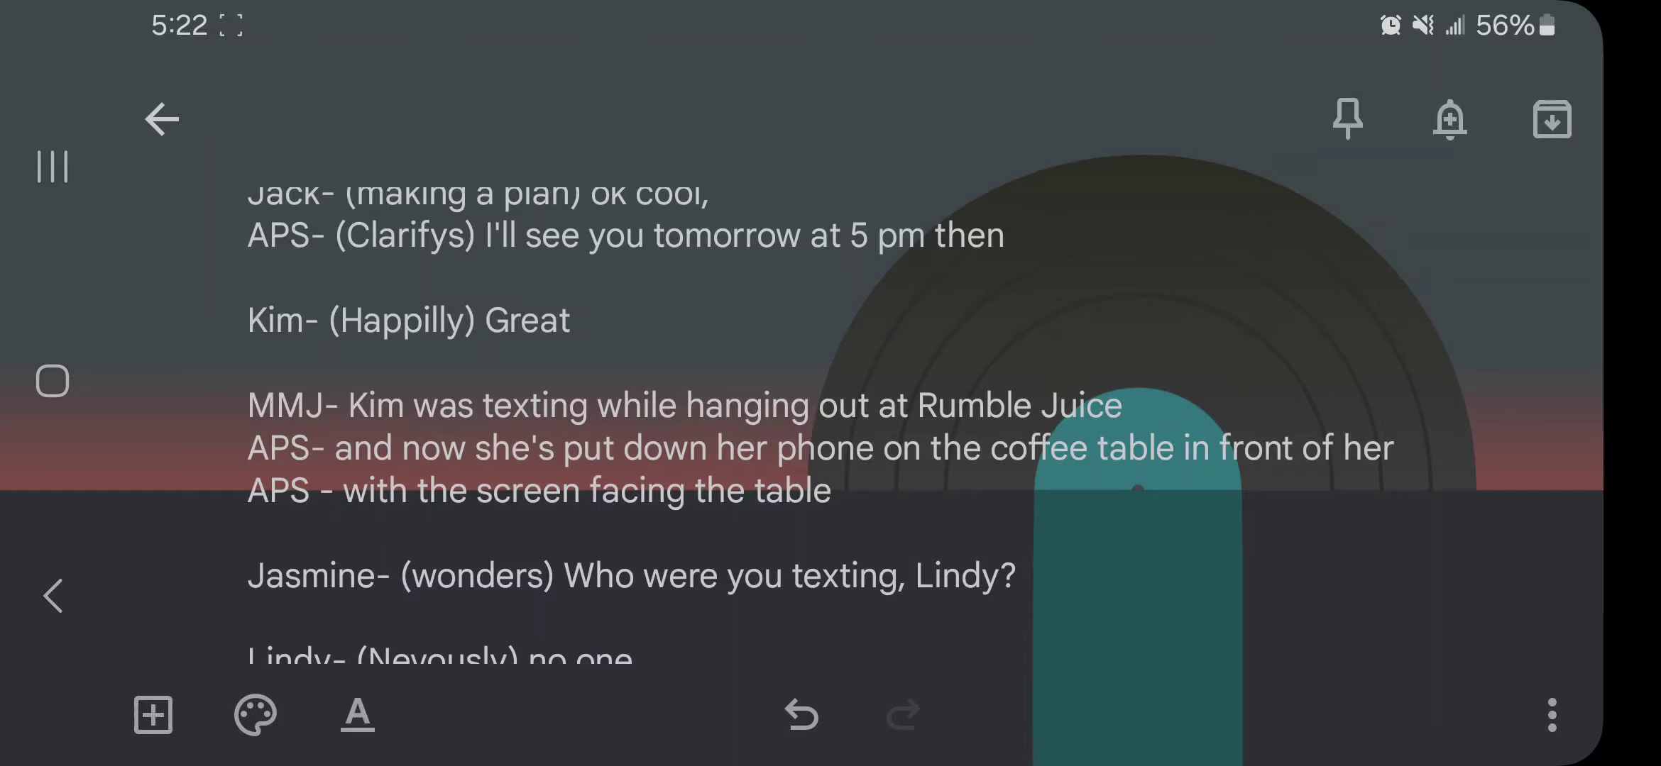
Scroll to the 'MMJ- the next day' section and Lindy's 5-7 pm gym request
{"action": "scroll", "coordinate": [821, 426], "scroll_direction": "down", "scroll_amount": 5}
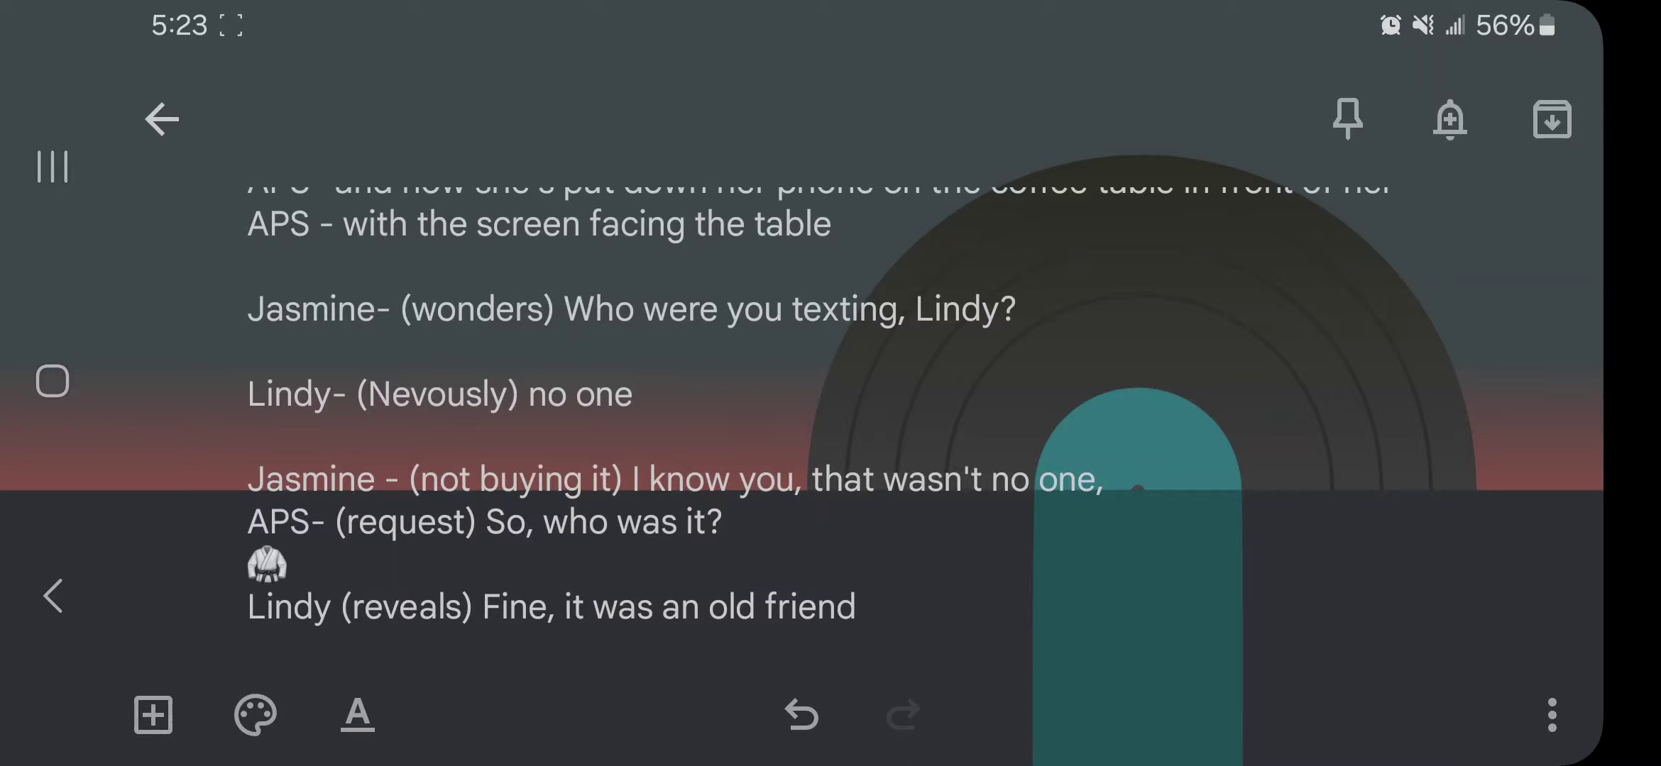
{"action": "scroll", "coordinate": [787, 426], "scroll_direction": "down", "scroll_amount": 5}
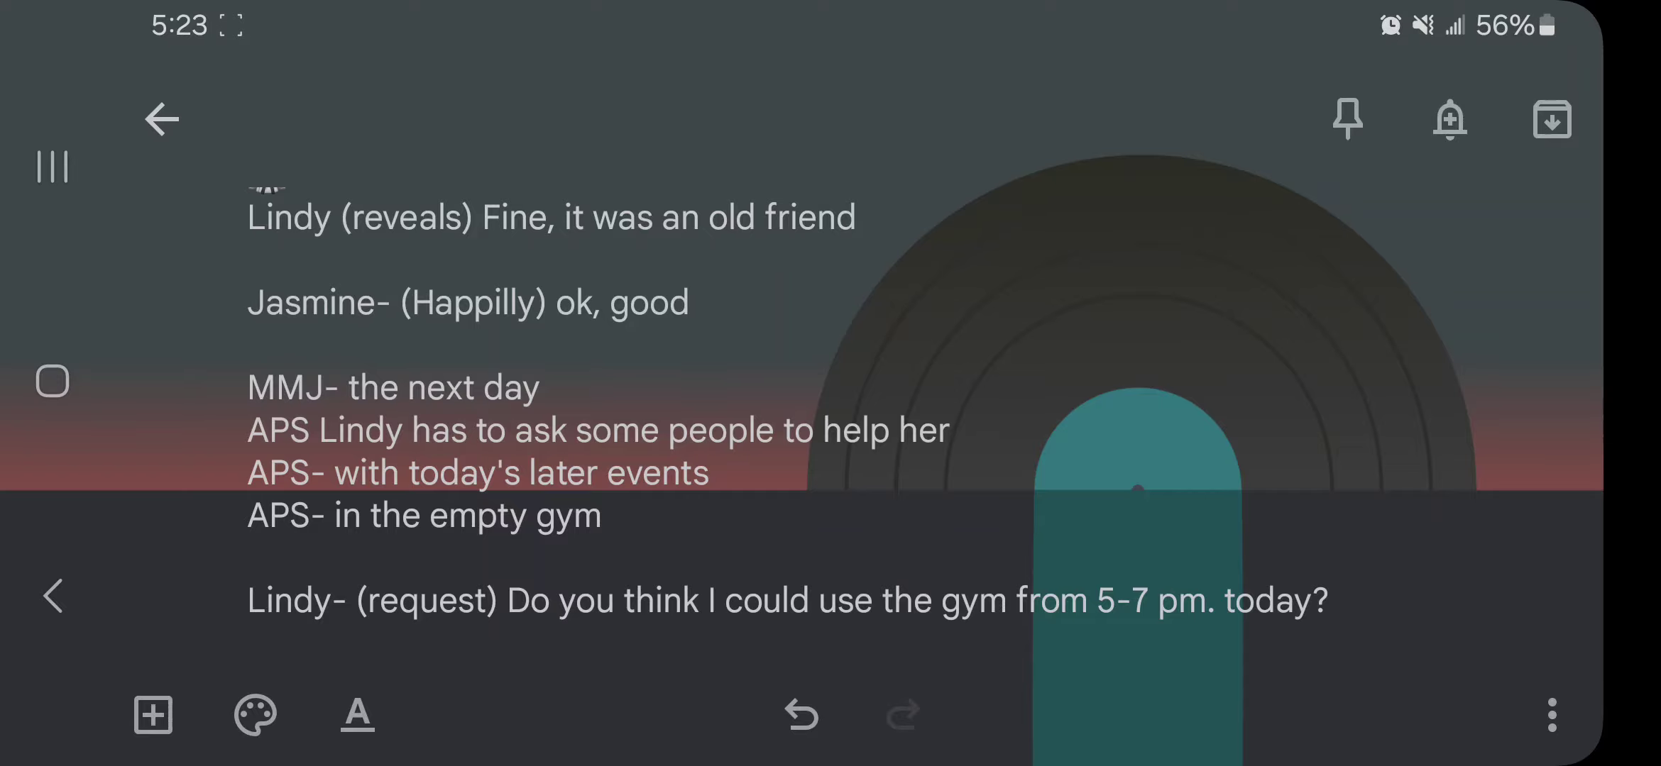
Scroll to Lindy telling the gym teacher about her secret martial arts training
{"action": "scroll", "coordinate": [851, 425], "scroll_direction": "down", "scroll_amount": 5}
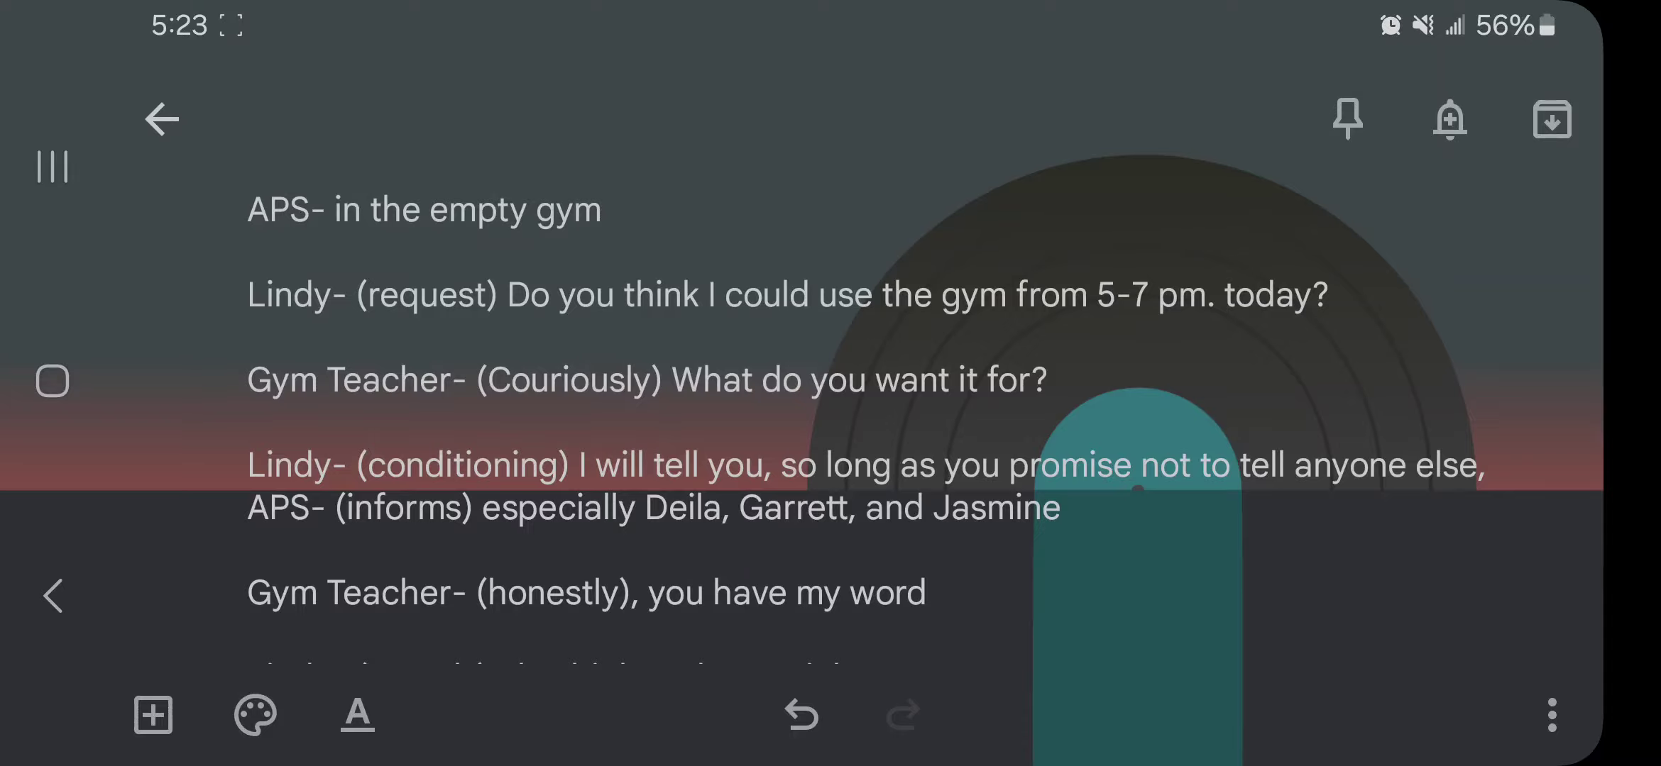
{"action": "scroll", "coordinate": [865, 428], "scroll_direction": "down", "scroll_amount": 5}
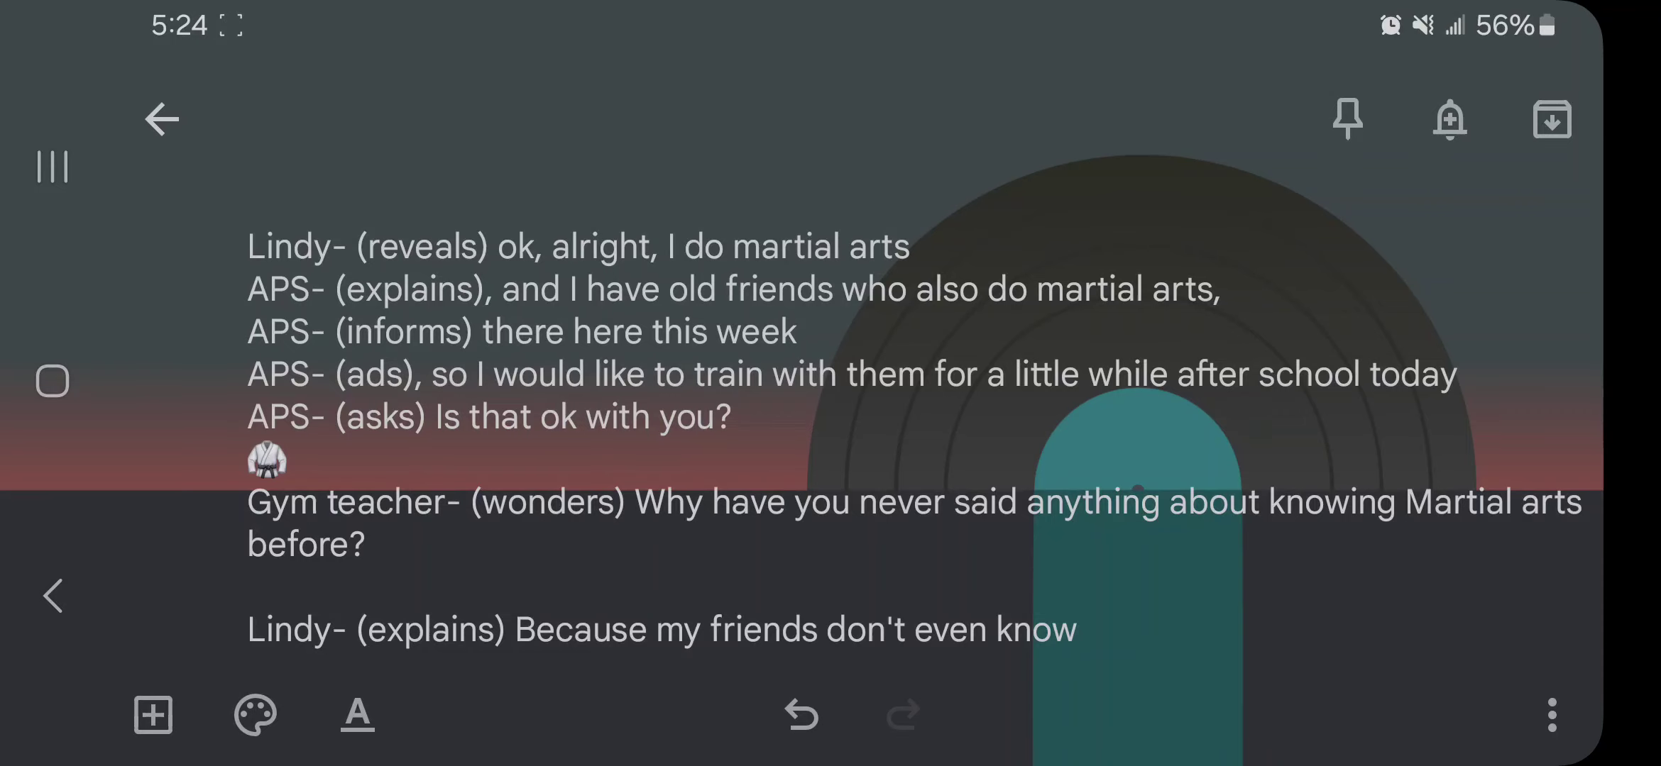
Scroll past the gym teacher's permission to the 'MMJ- Lindy now has to ask Logan' cafeteria scene
{"action": "scroll", "coordinate": [922, 425], "scroll_direction": "down", "scroll_amount": 5}
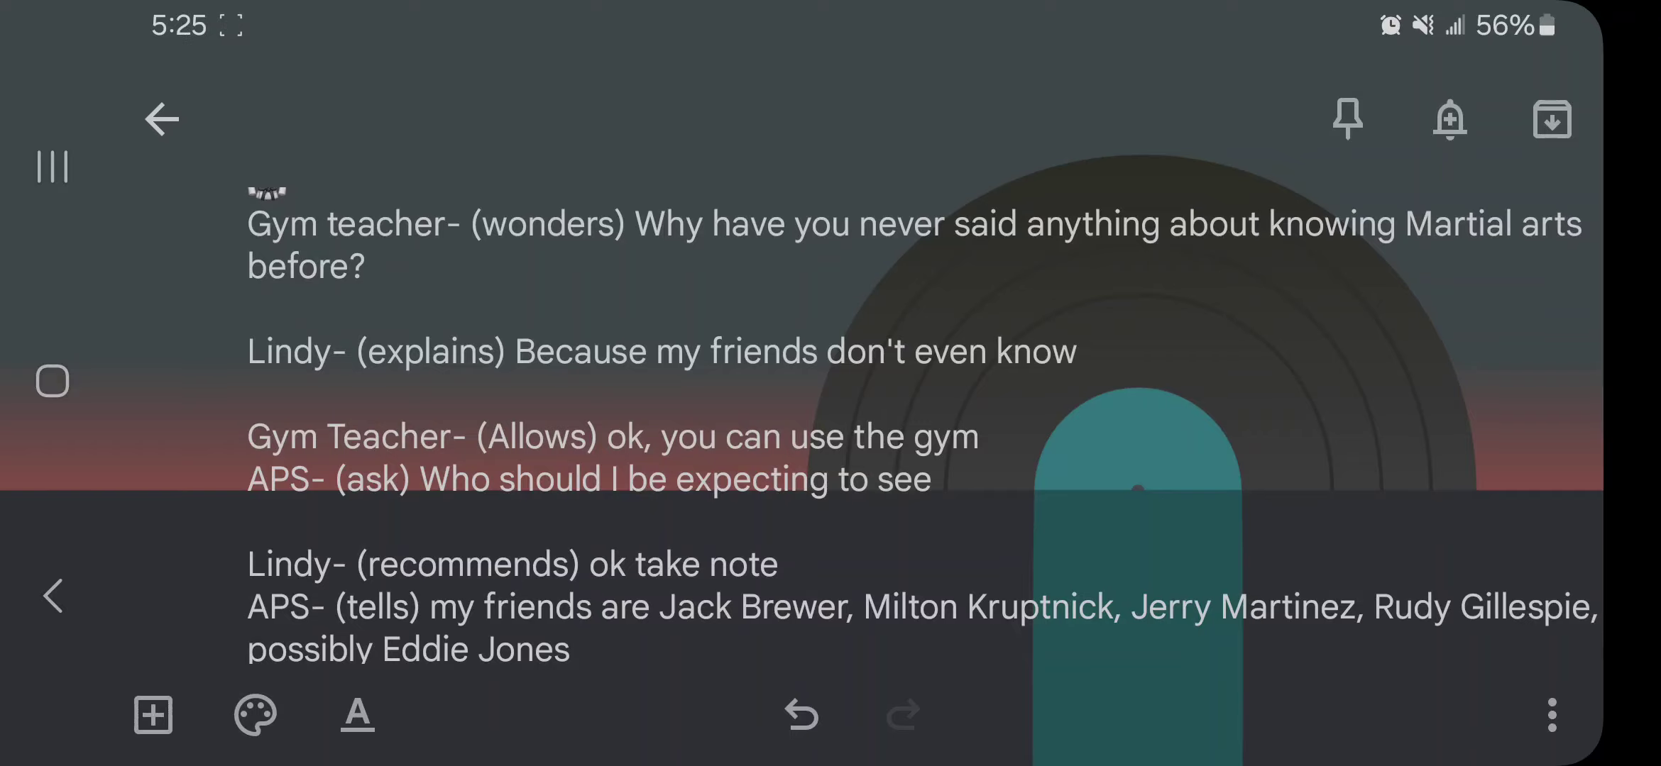
{"action": "scroll", "coordinate": [923, 425], "scroll_direction": "down", "scroll_amount": 5}
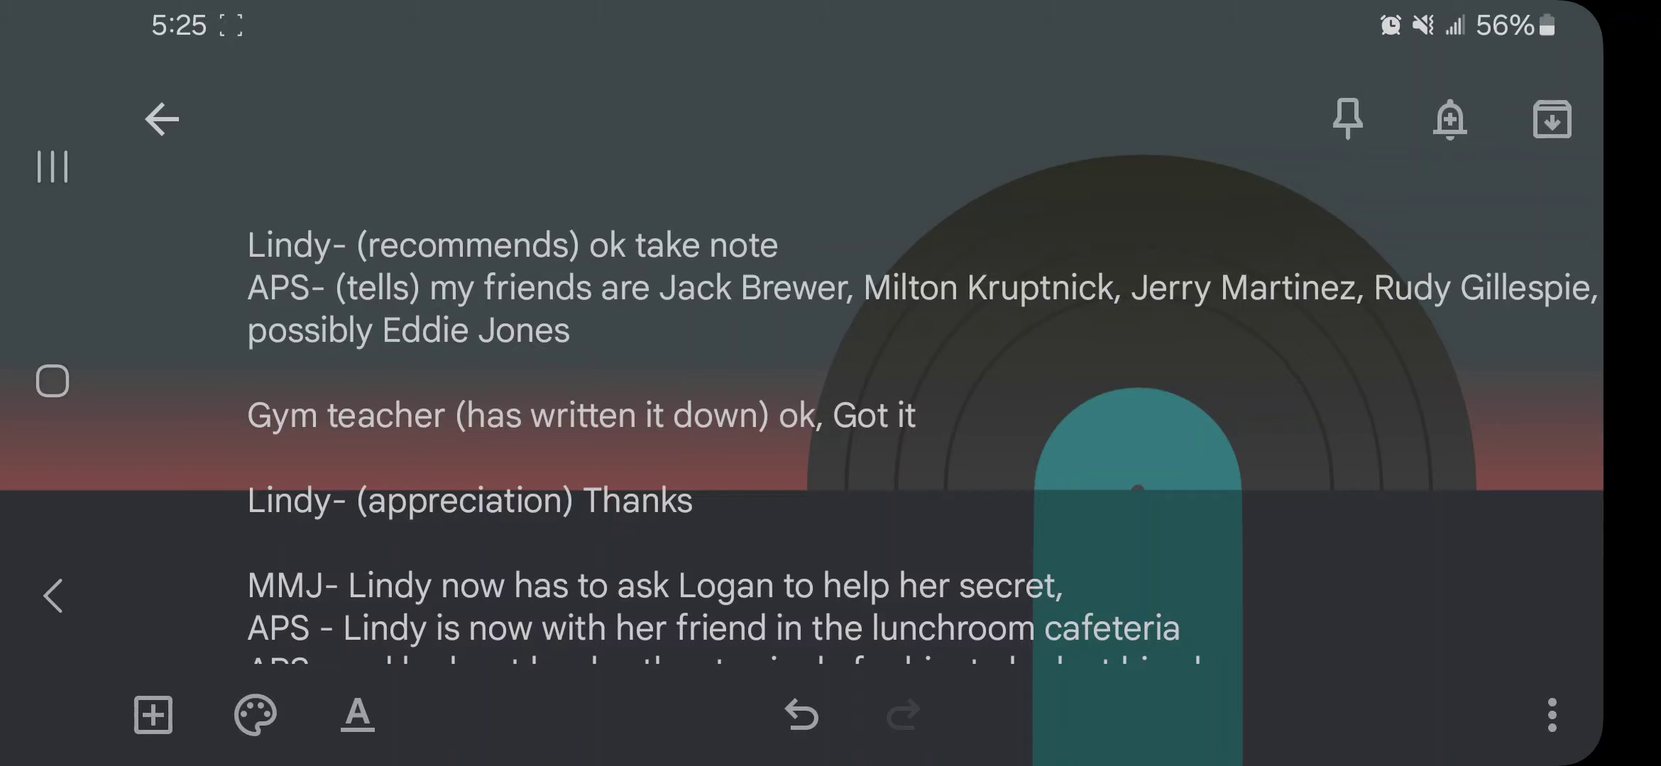
Scroll to Logan agreeing to keep friends away 5-7 pm and Lindy's old friends line
{"action": "scroll", "coordinate": [773, 426], "scroll_direction": "down", "scroll_amount": 3}
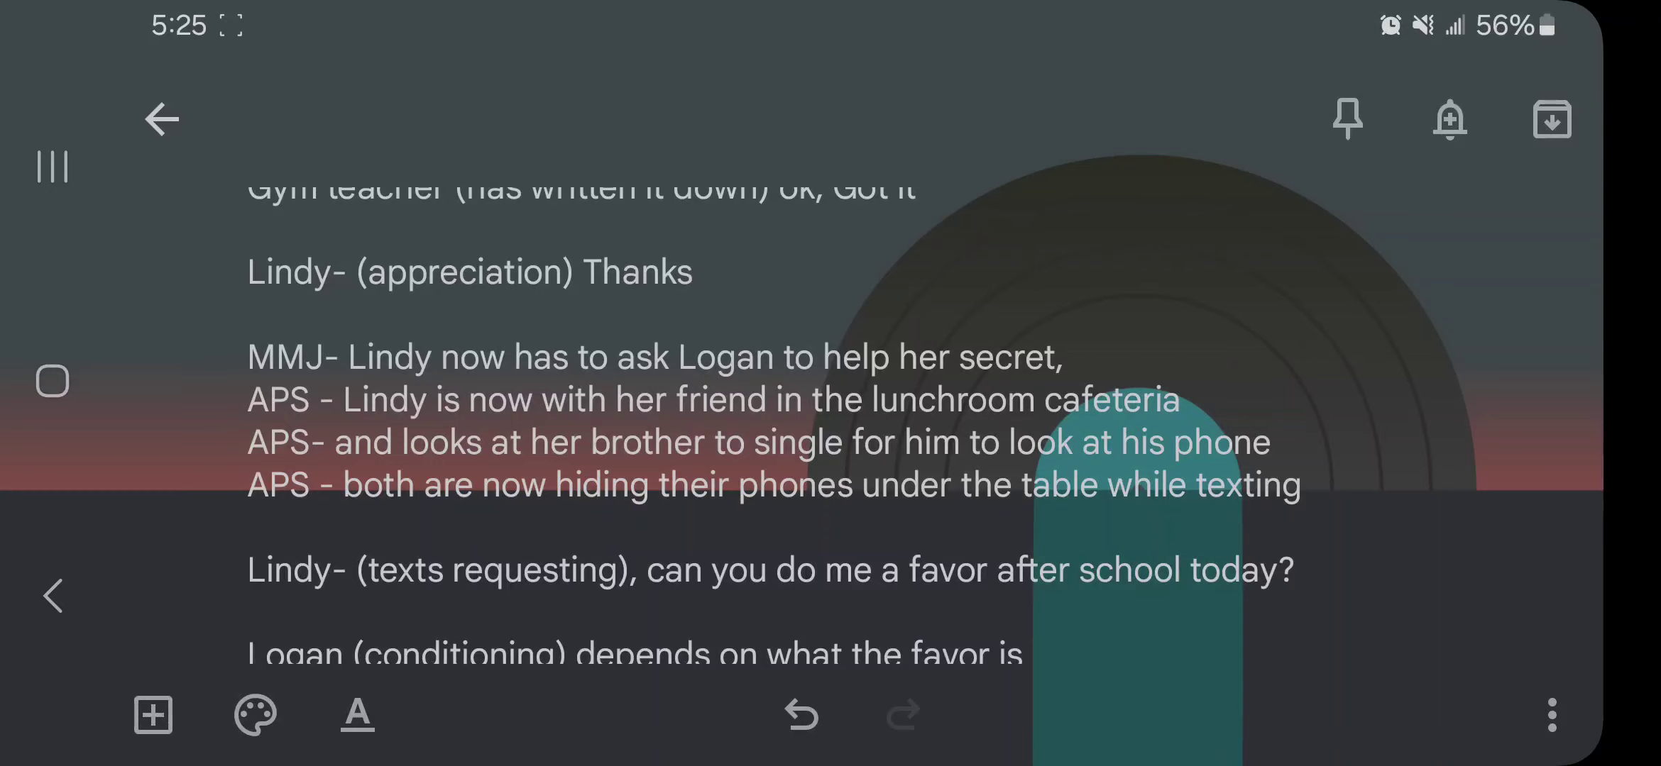
{"action": "scroll", "coordinate": [843, 426], "scroll_direction": "down", "scroll_amount": 4}
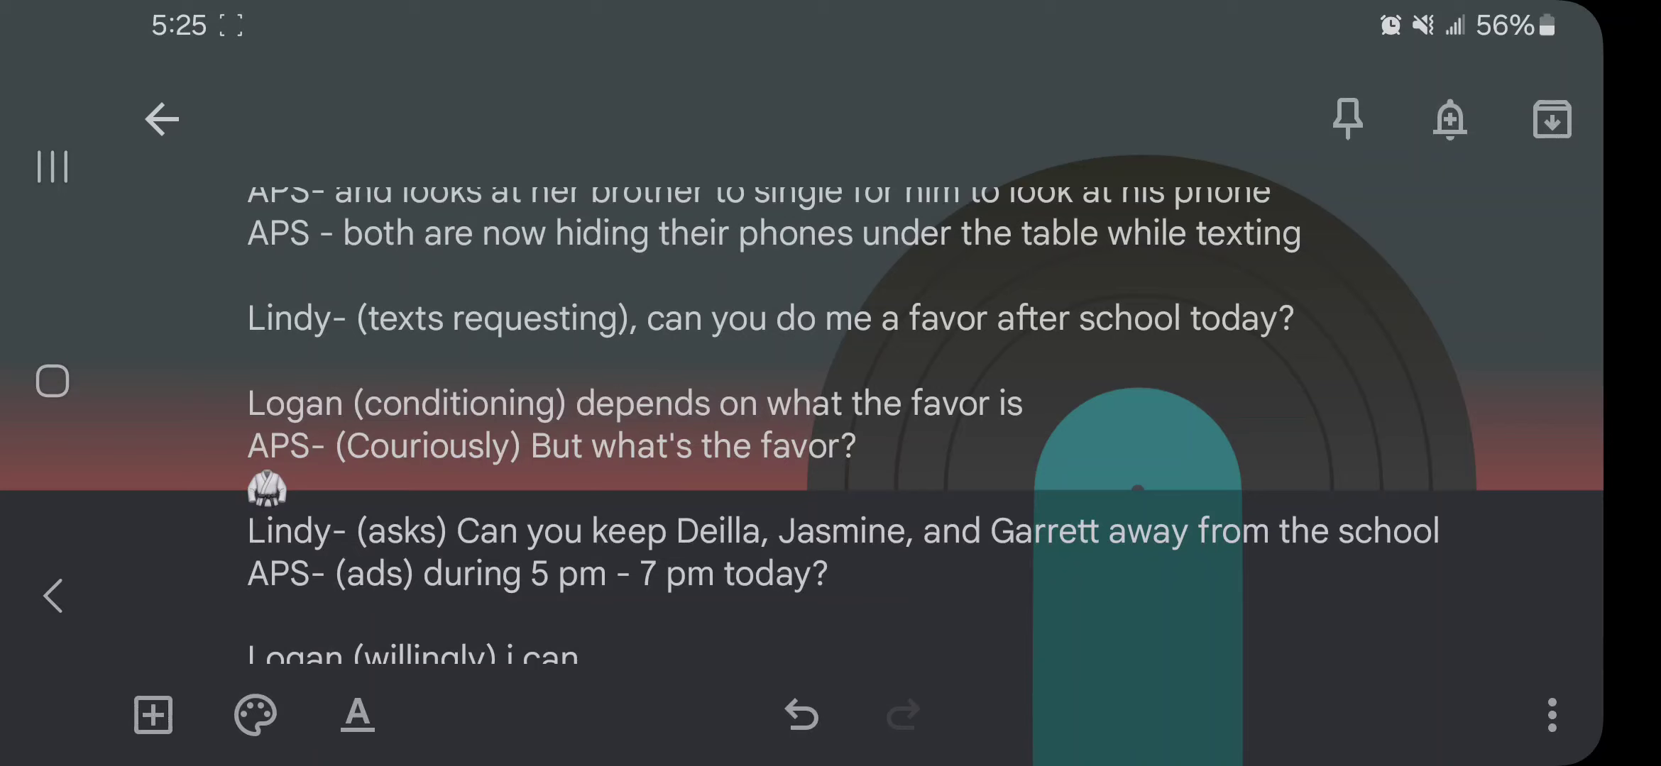
{"action": "scroll", "coordinate": [843, 426], "scroll_direction": "down", "scroll_amount": 3}
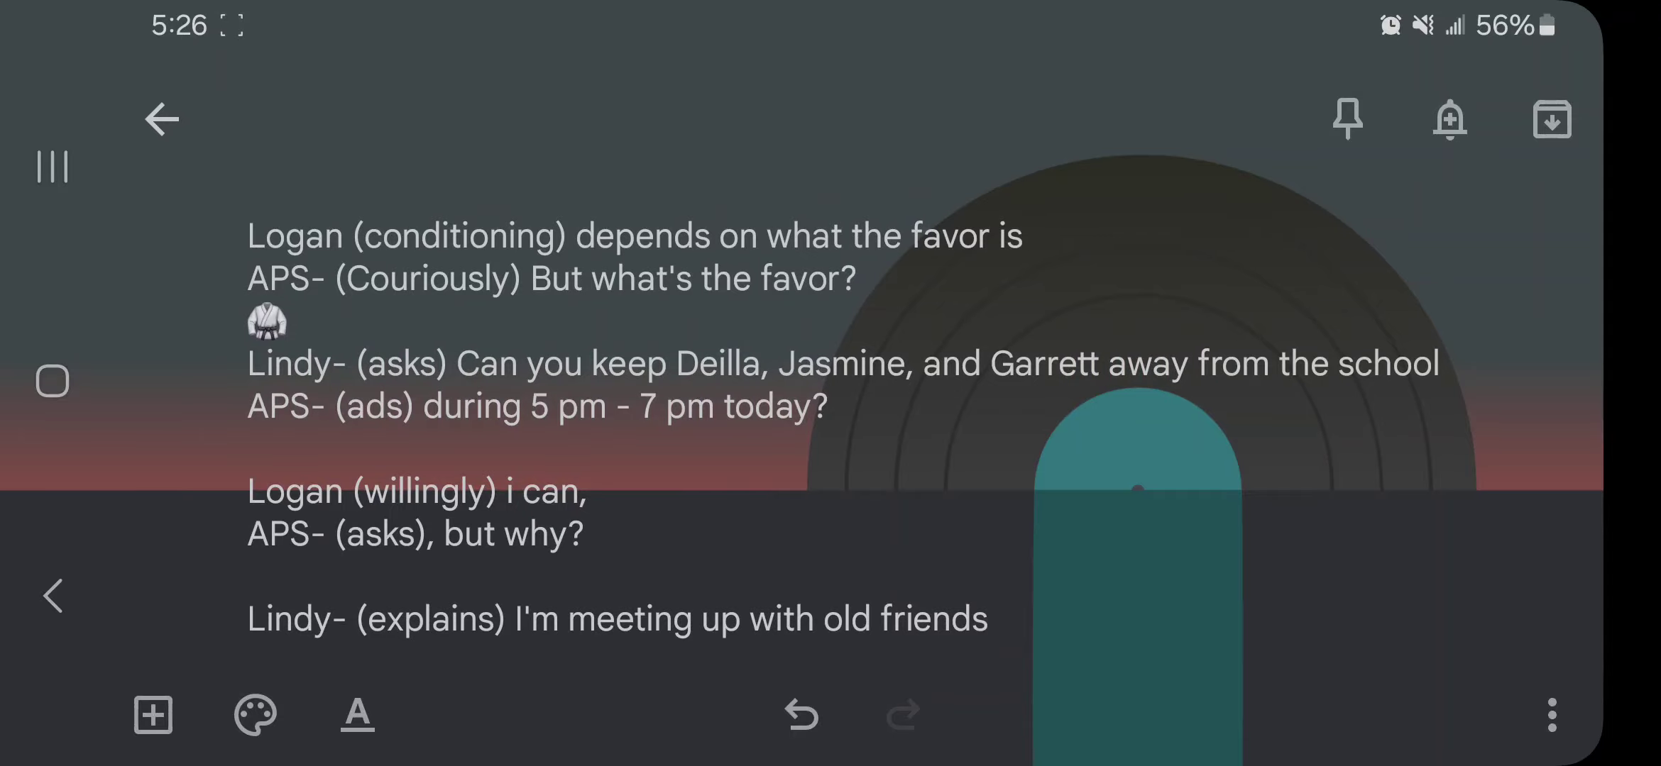
Scroll to Lindy naming Milton, Rudy, Jerry and Eddie, and Logan's "but you promised"
{"action": "scroll", "coordinate": [843, 426], "scroll_direction": "down", "scroll_amount": 3}
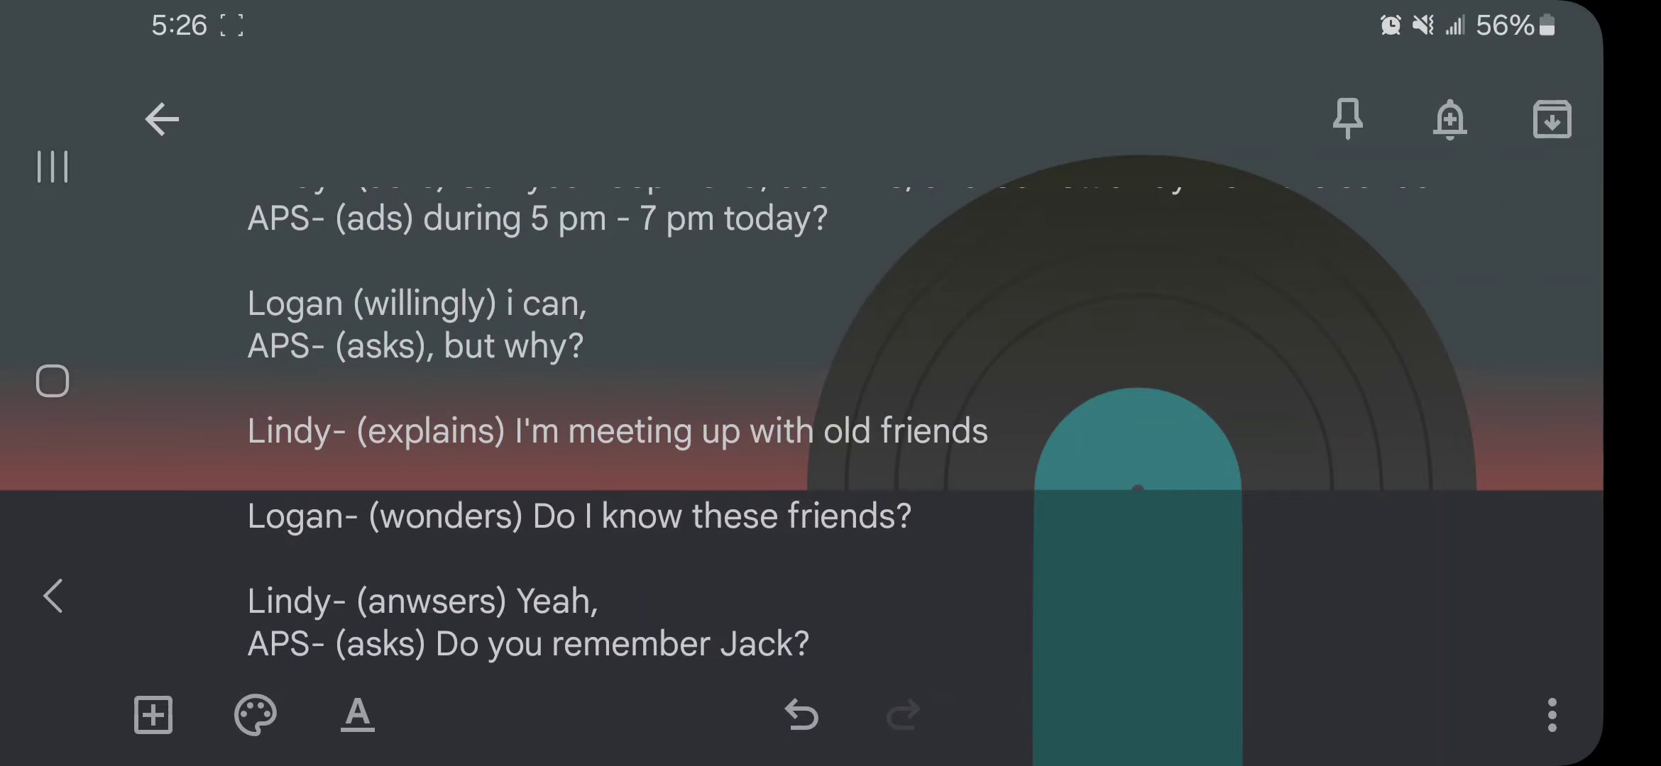
{"action": "scroll", "coordinate": [843, 426], "scroll_direction": "down", "scroll_amount": 4}
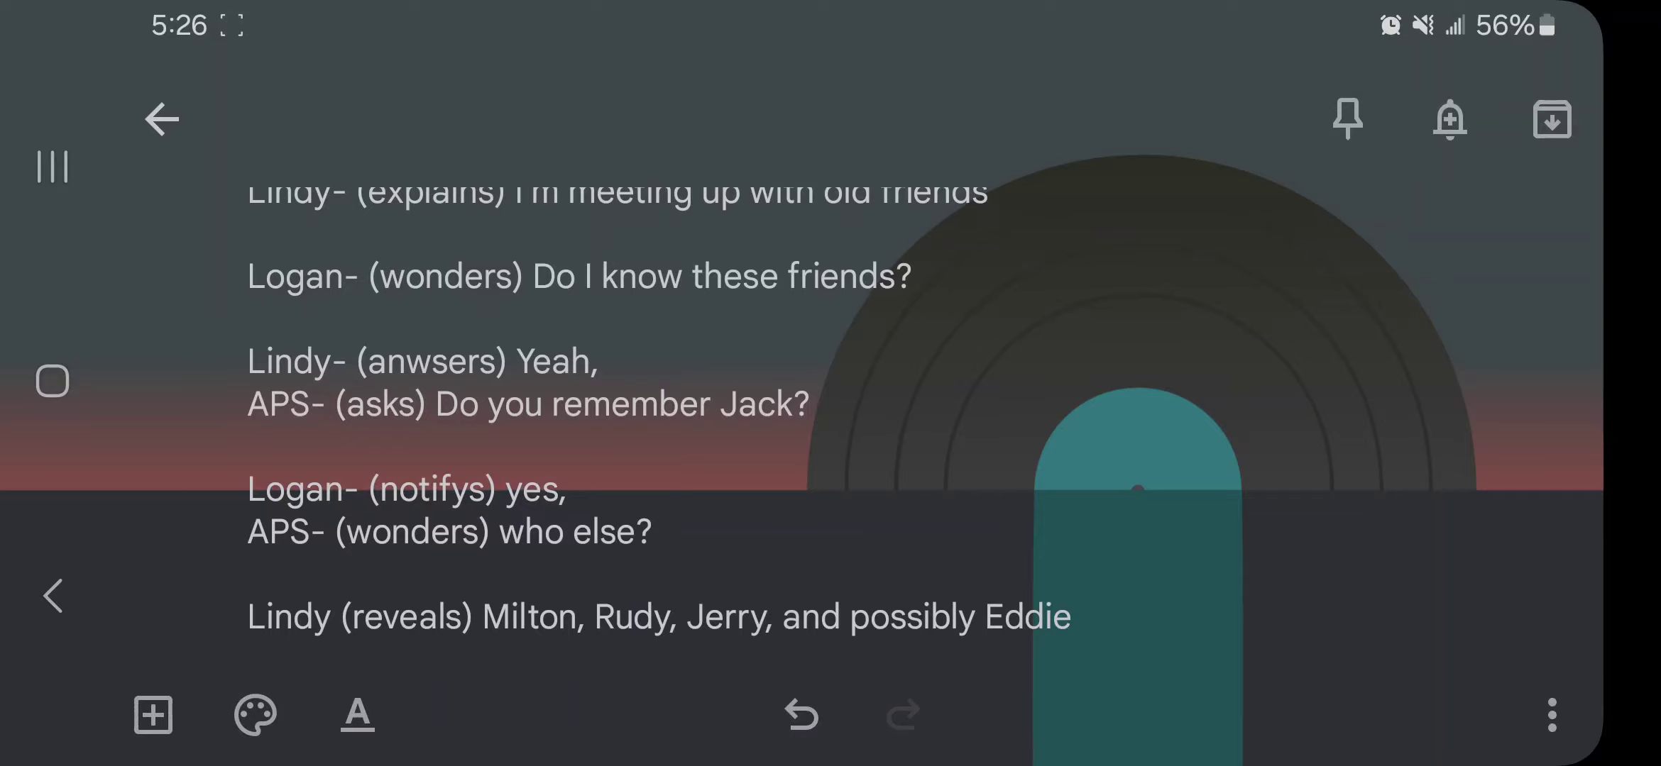
{"action": "scroll", "coordinate": [703, 426], "scroll_direction": "down", "scroll_amount": 3}
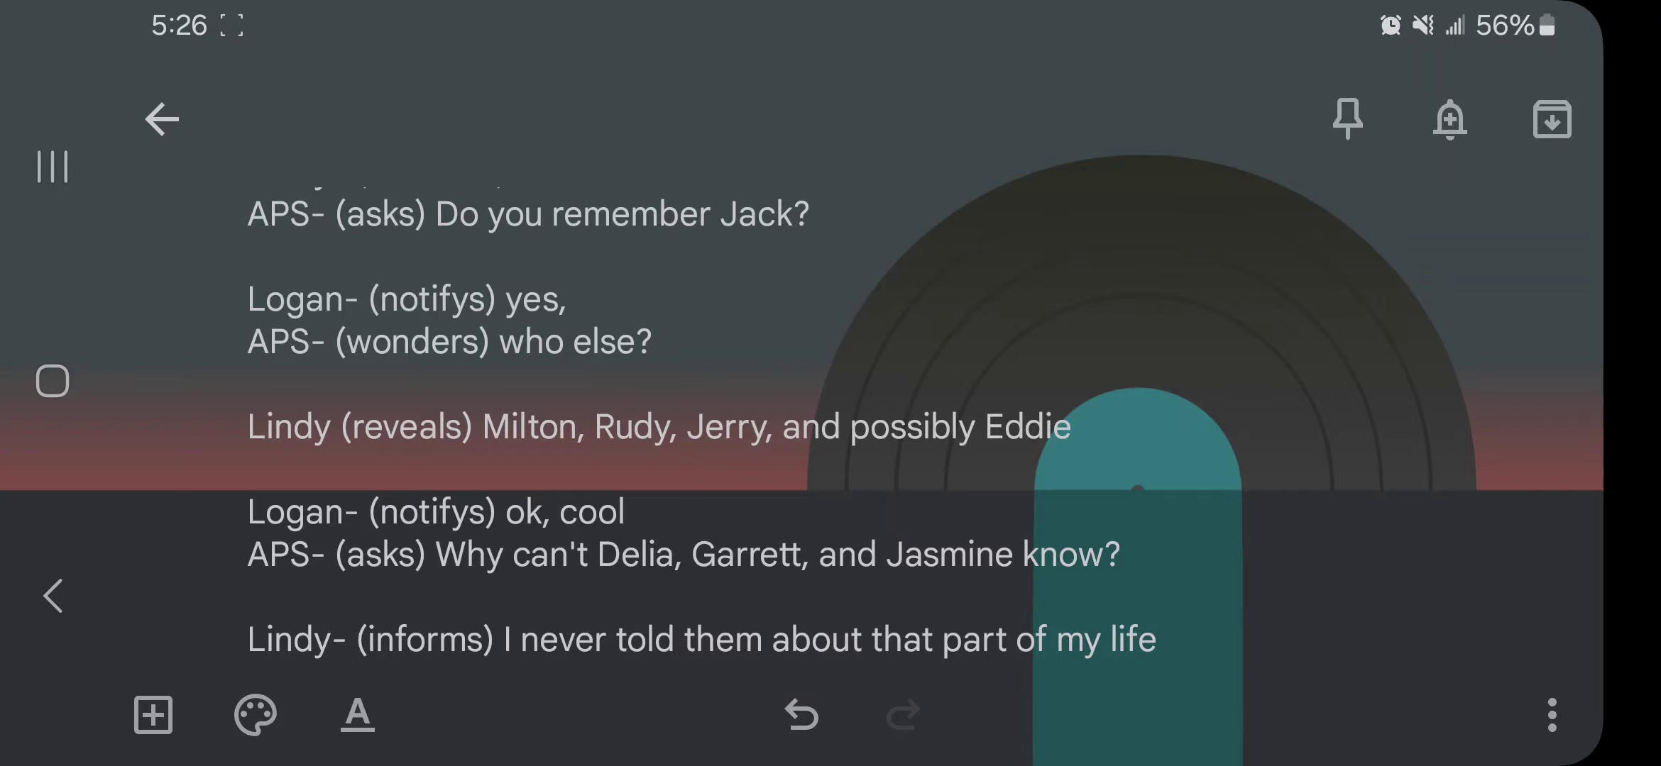
{"action": "scroll", "coordinate": [742, 431], "scroll_direction": "down", "scroll_amount": 3}
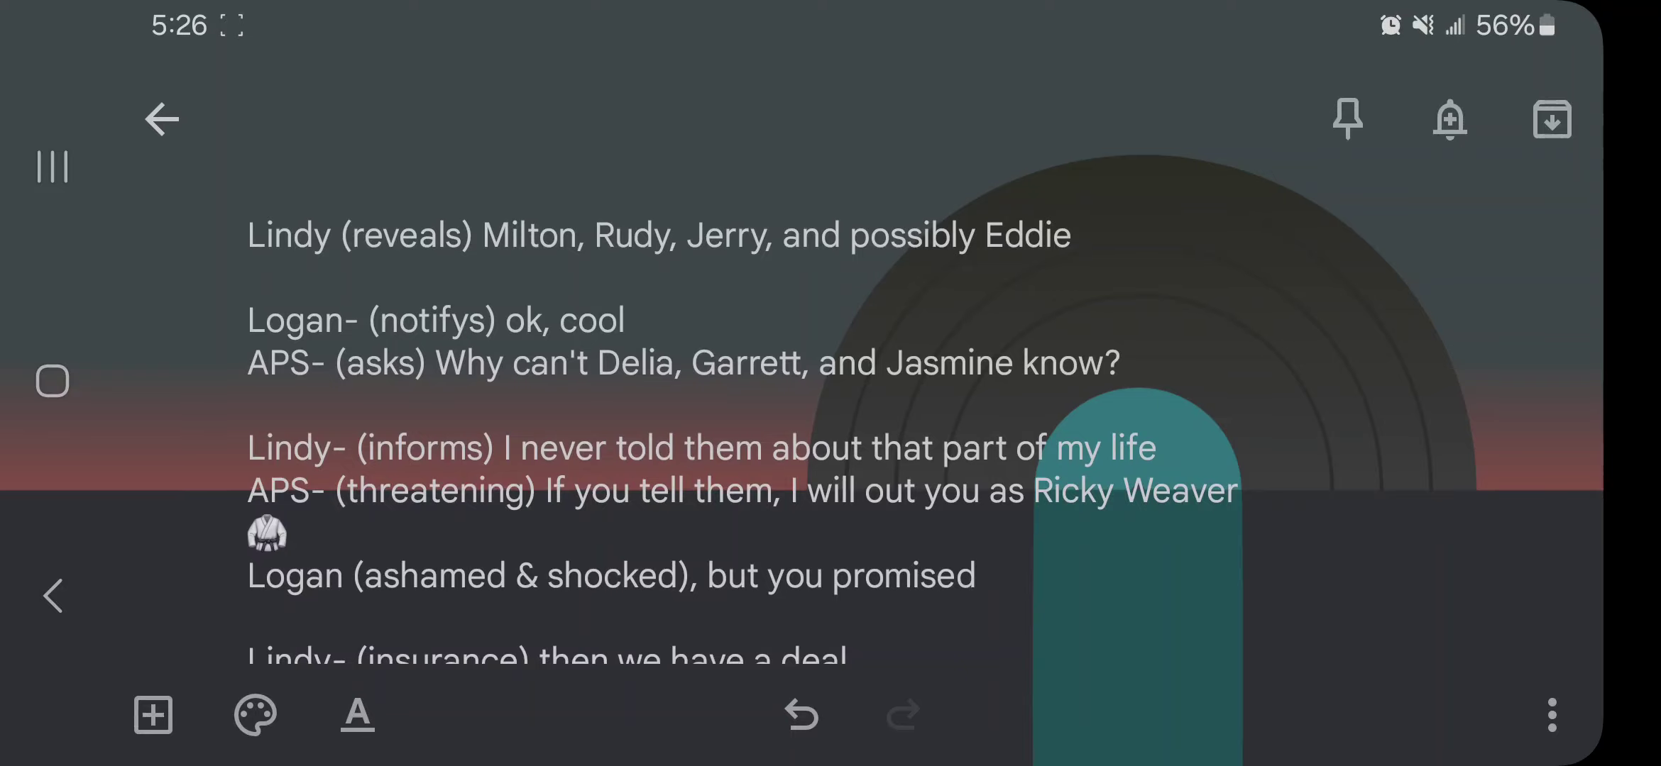
{"action": "scroll", "coordinate": [742, 426], "scroll_direction": "down", "scroll_amount": 3}
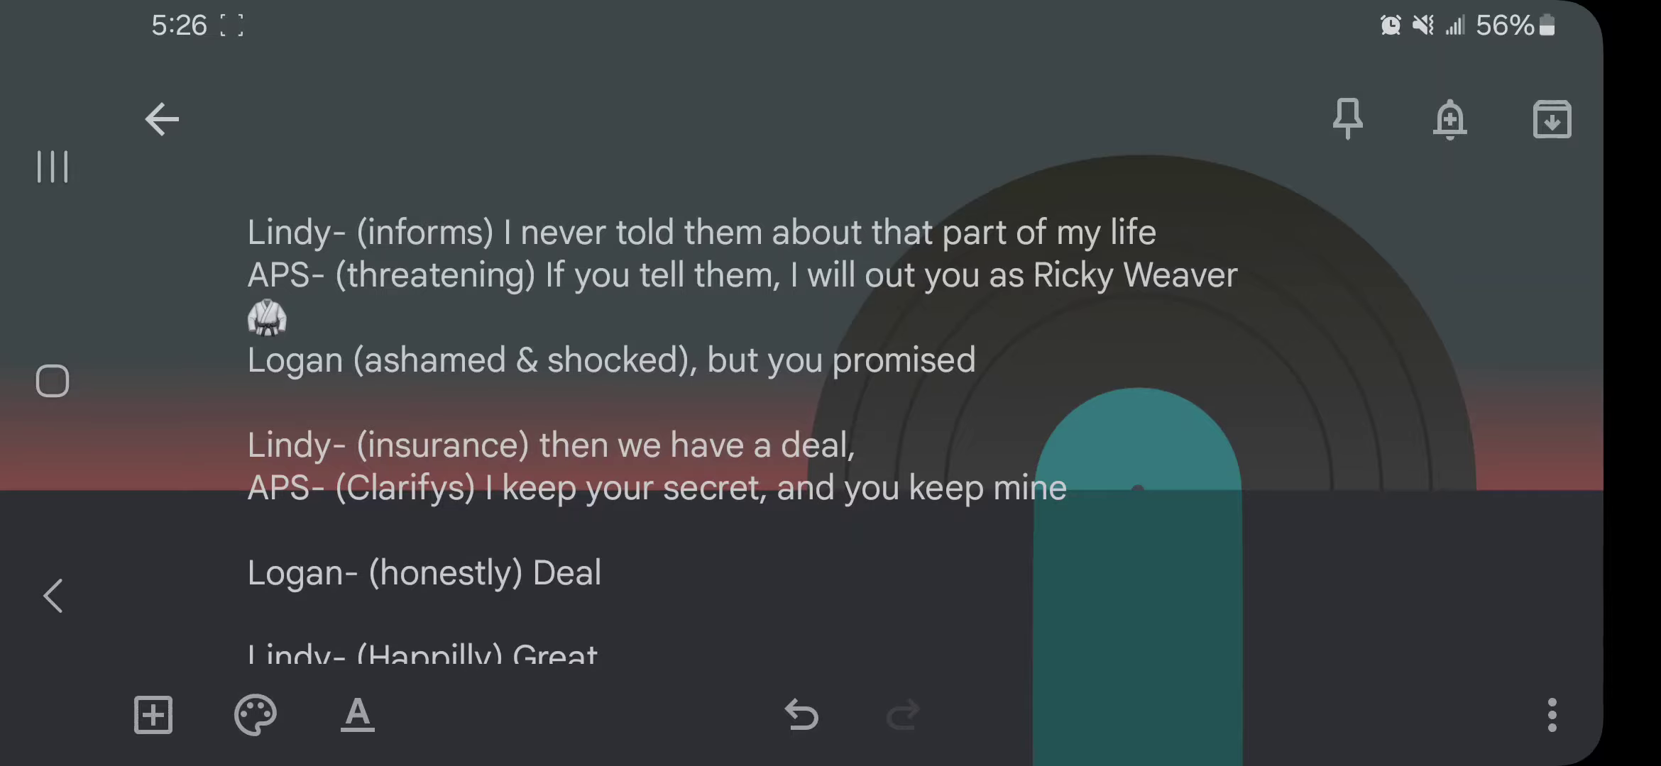
{"action": "scroll", "coordinate": [709, 425], "scroll_direction": "down", "scroll_amount": 6}
{"action": "scroll", "coordinate": [710, 426], "scroll_direction": "up", "scroll_amount": 3}
{"action": "scroll", "coordinate": [710, 425], "scroll_direction": "down", "scroll_amount": 1}
{"action": "scroll", "coordinate": [710, 426], "scroll_direction": "down", "scroll_amount": 1}
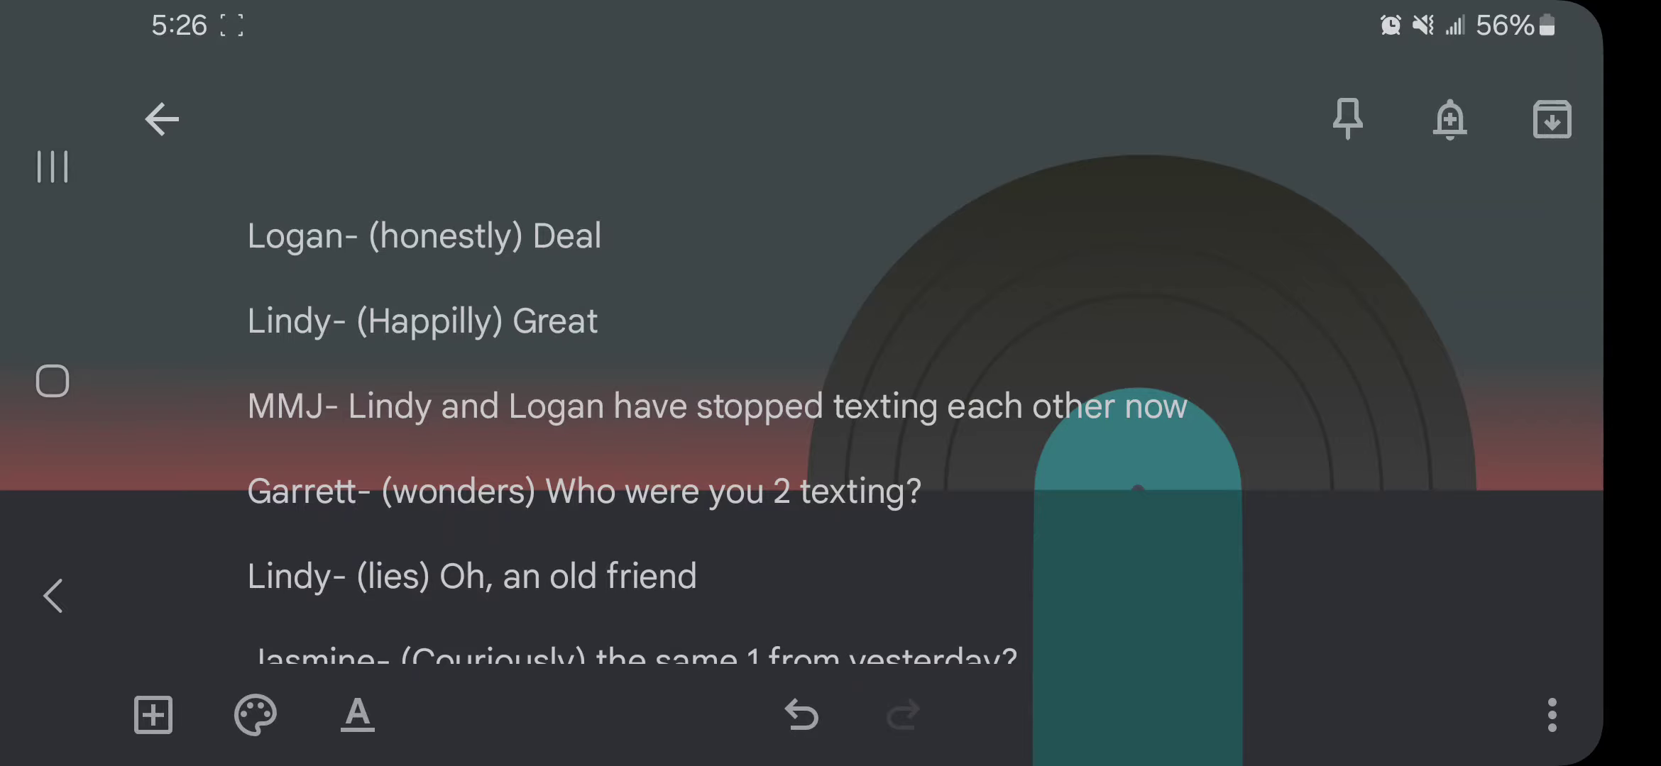
{"action": "scroll", "coordinate": [709, 426], "scroll_direction": "down", "scroll_amount": 5}
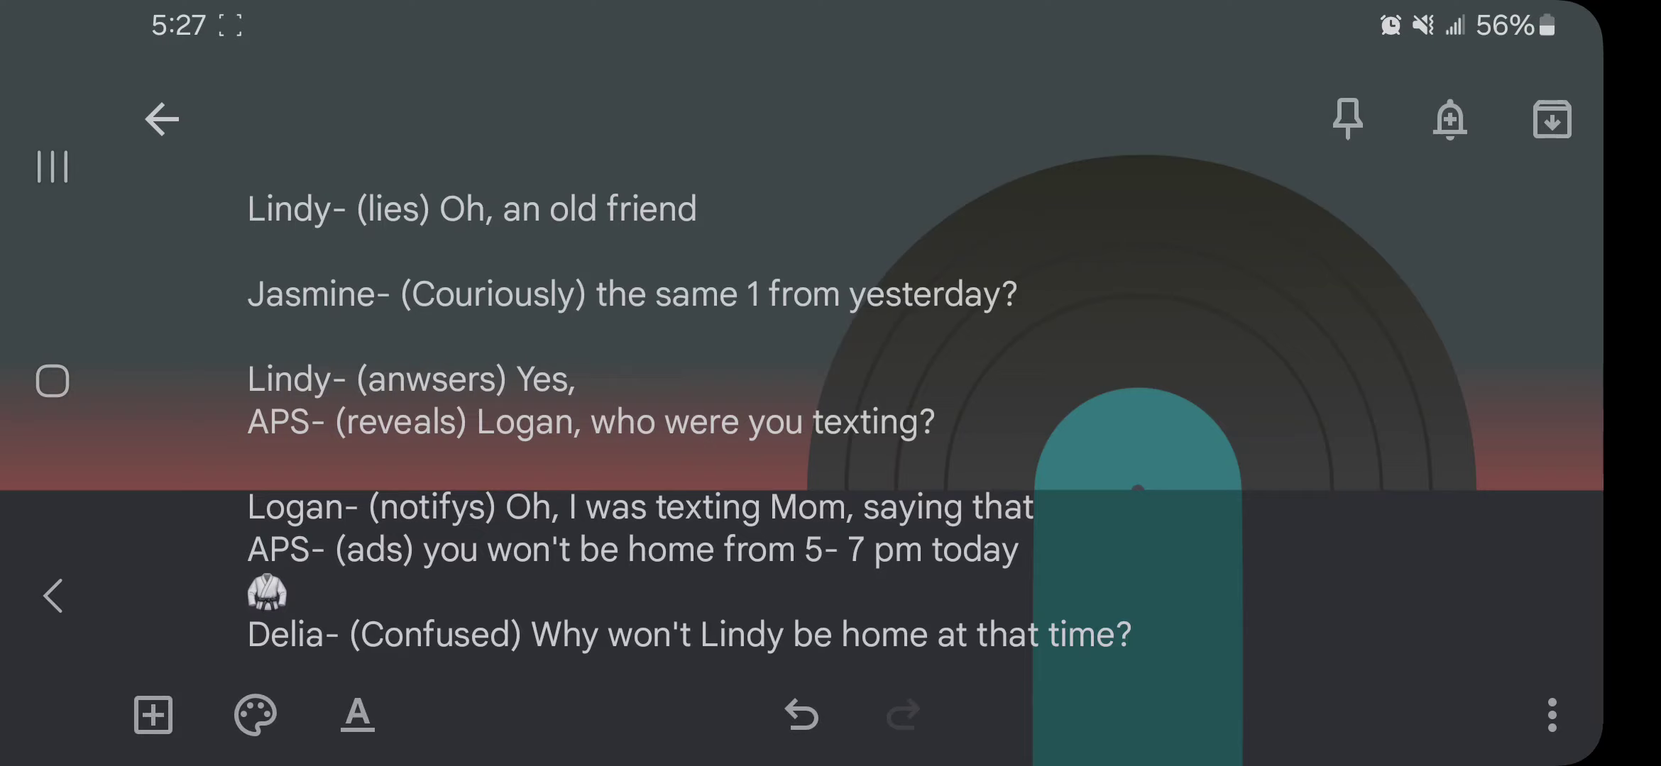
{"action": "scroll", "coordinate": [689, 426], "scroll_direction": "down", "scroll_amount": 5}
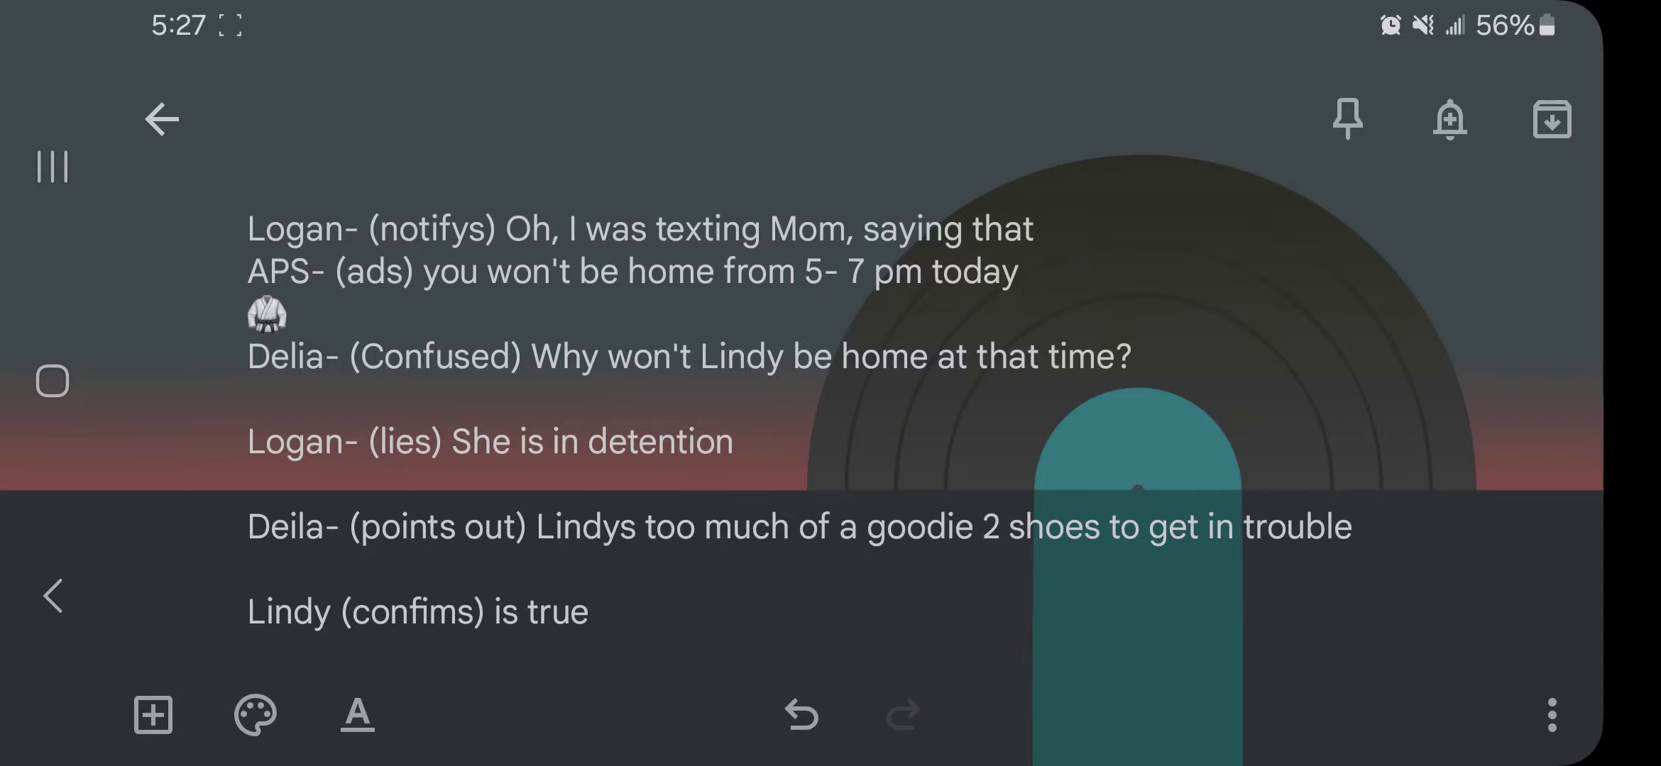
Correct Lindy's confirming line from "is true" to "it's true"
{"action": "scroll", "coordinate": [851, 425], "scroll_direction": "down", "scroll_amount": 4}
{"action": "left_click", "coordinate": [540, 361]}
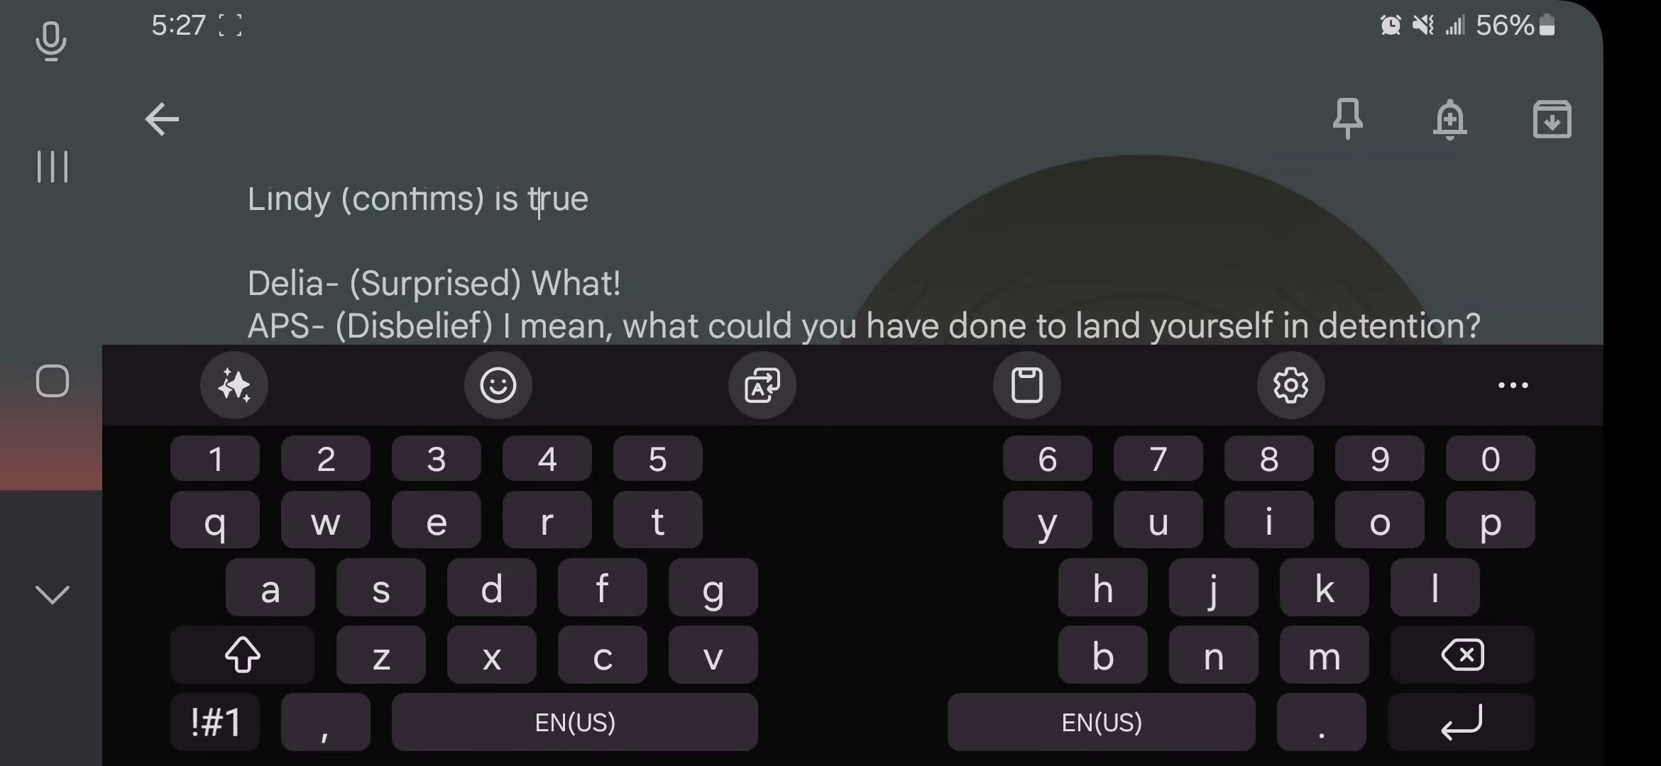
{"action": "left_click", "coordinate": [518, 208]}
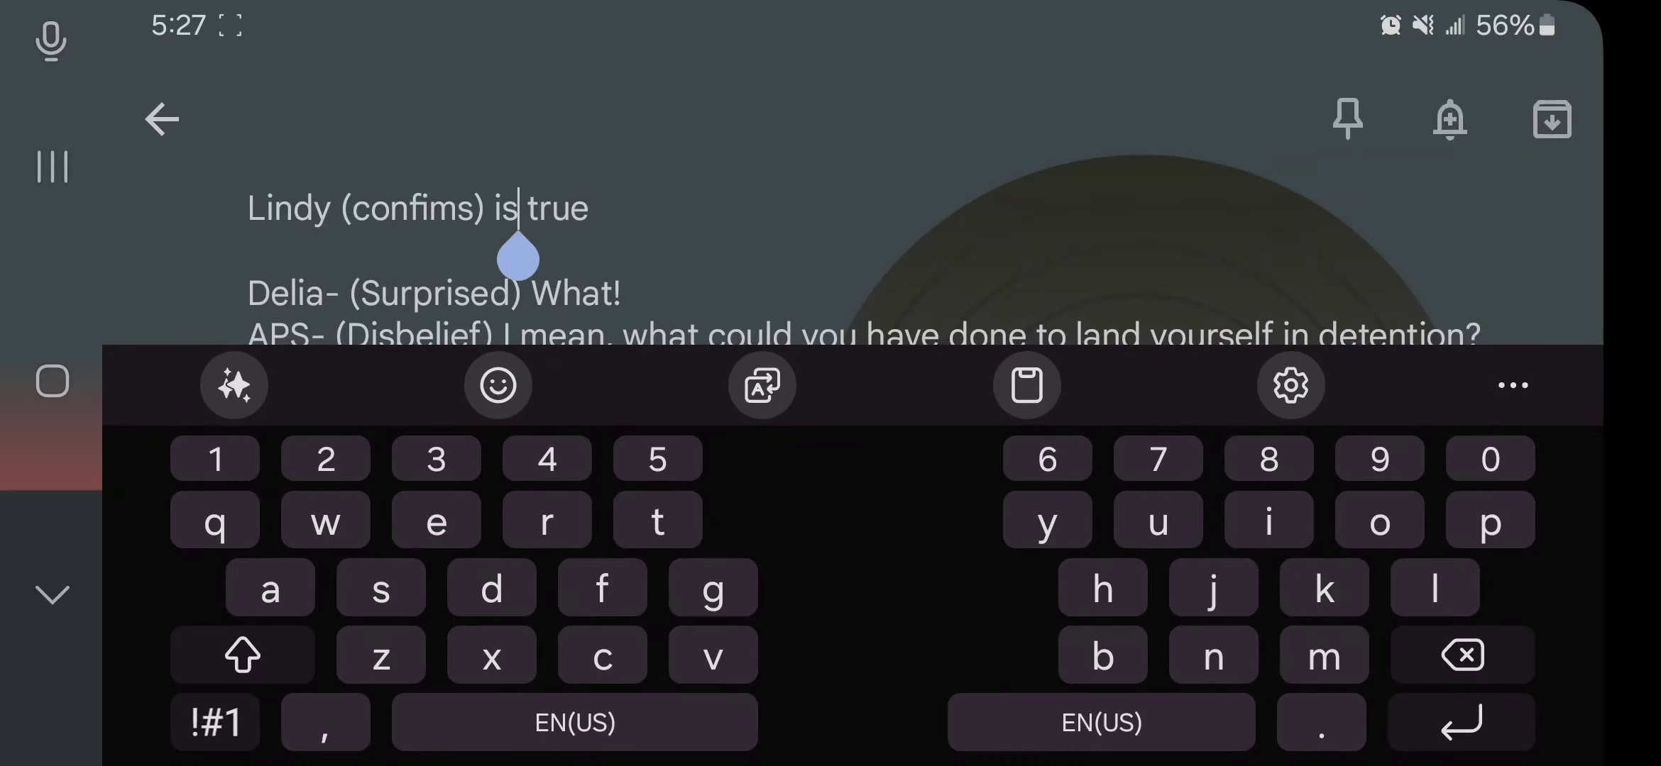
{"action": "left_click_drag", "start_coordinate": [518, 257], "coordinate": [503, 257]}
{"action": "type", "text": "t"}
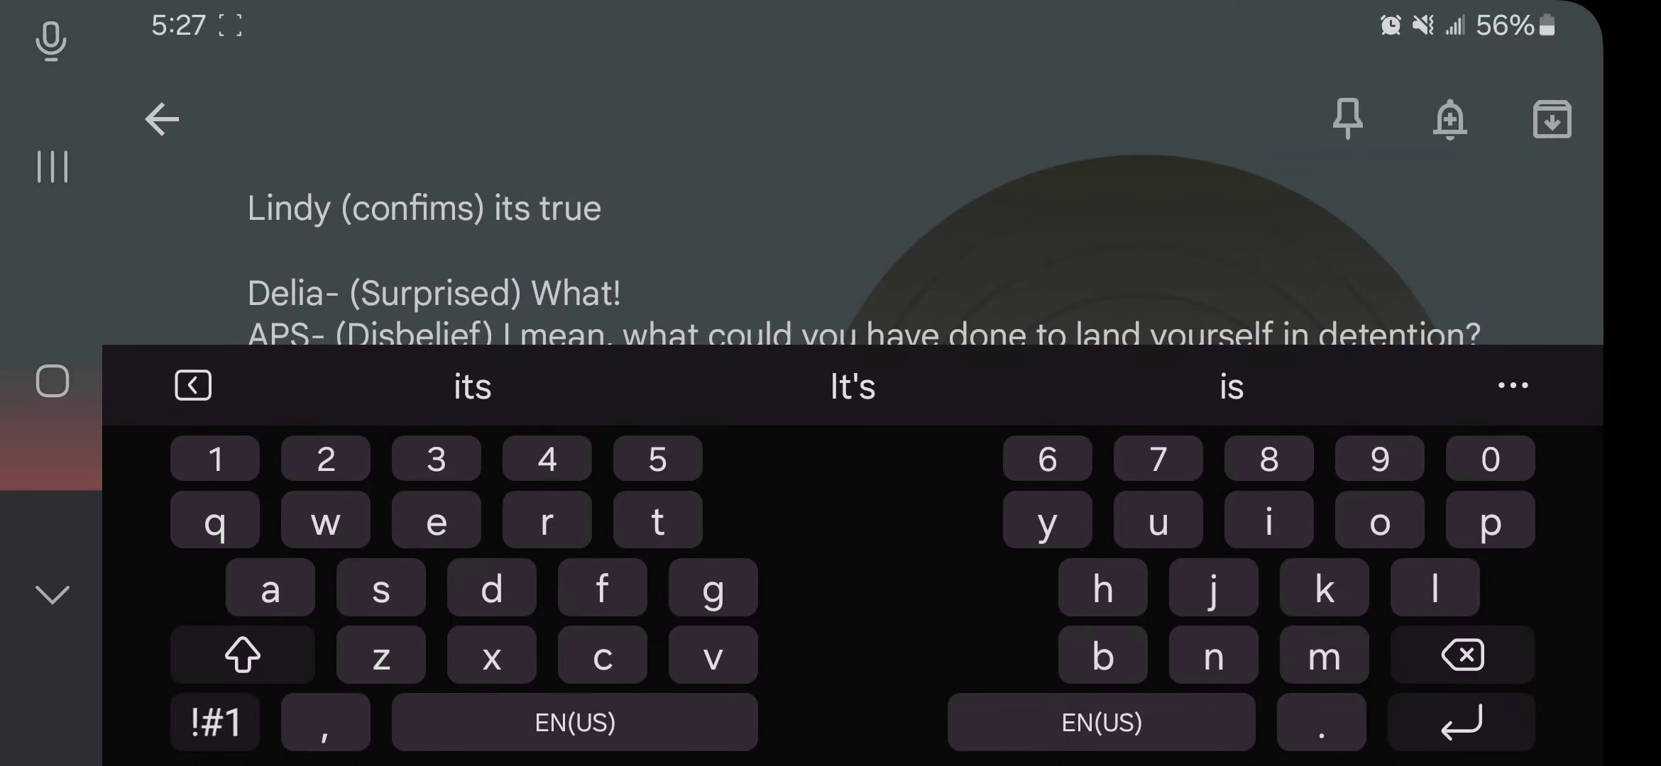
{"action": "type", "text": "'"}
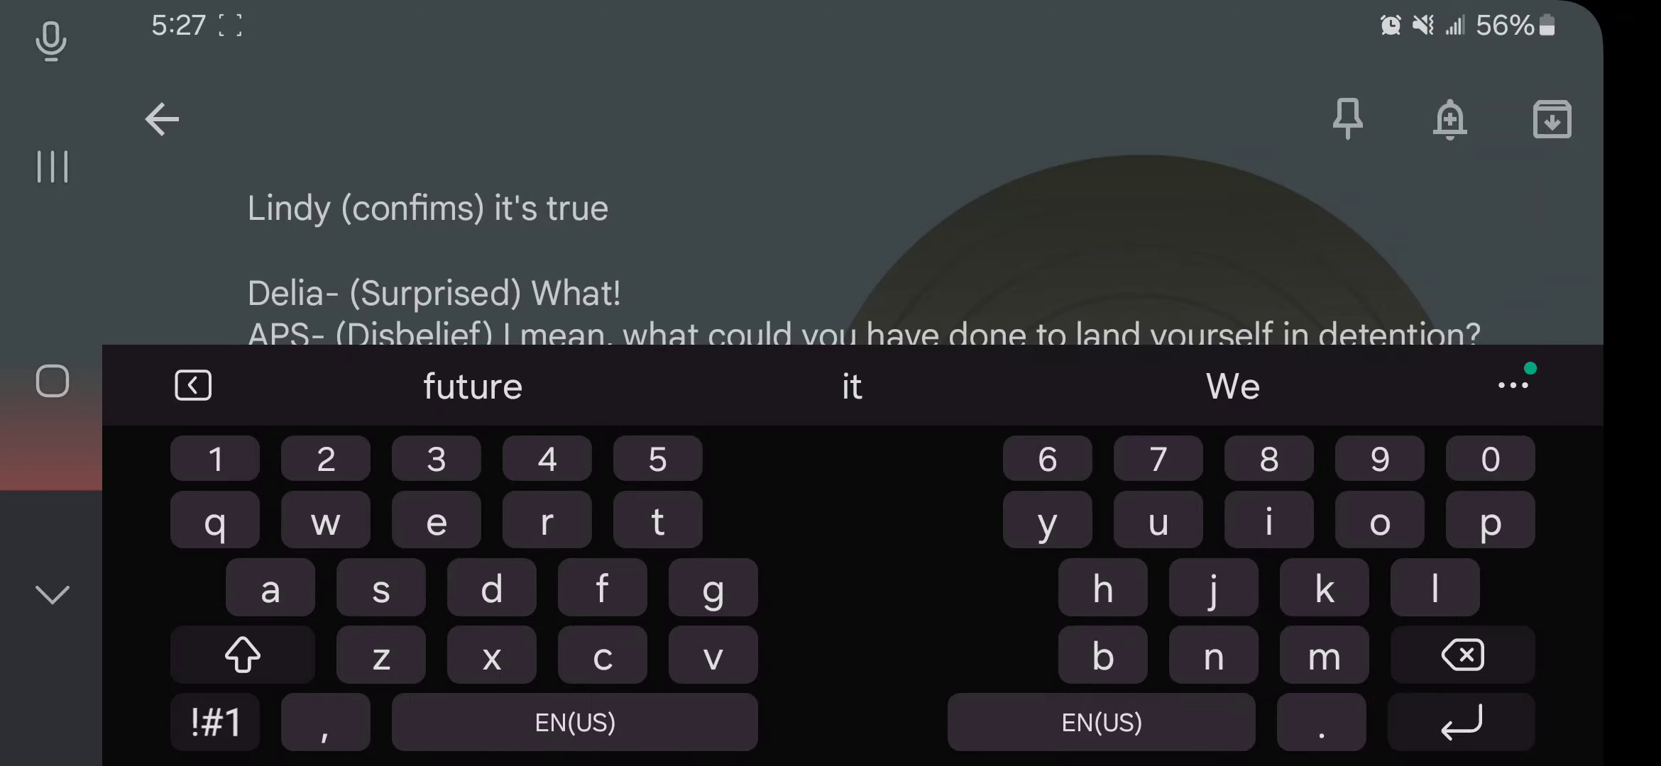
{"action": "left_click", "coordinate": [52, 594]}
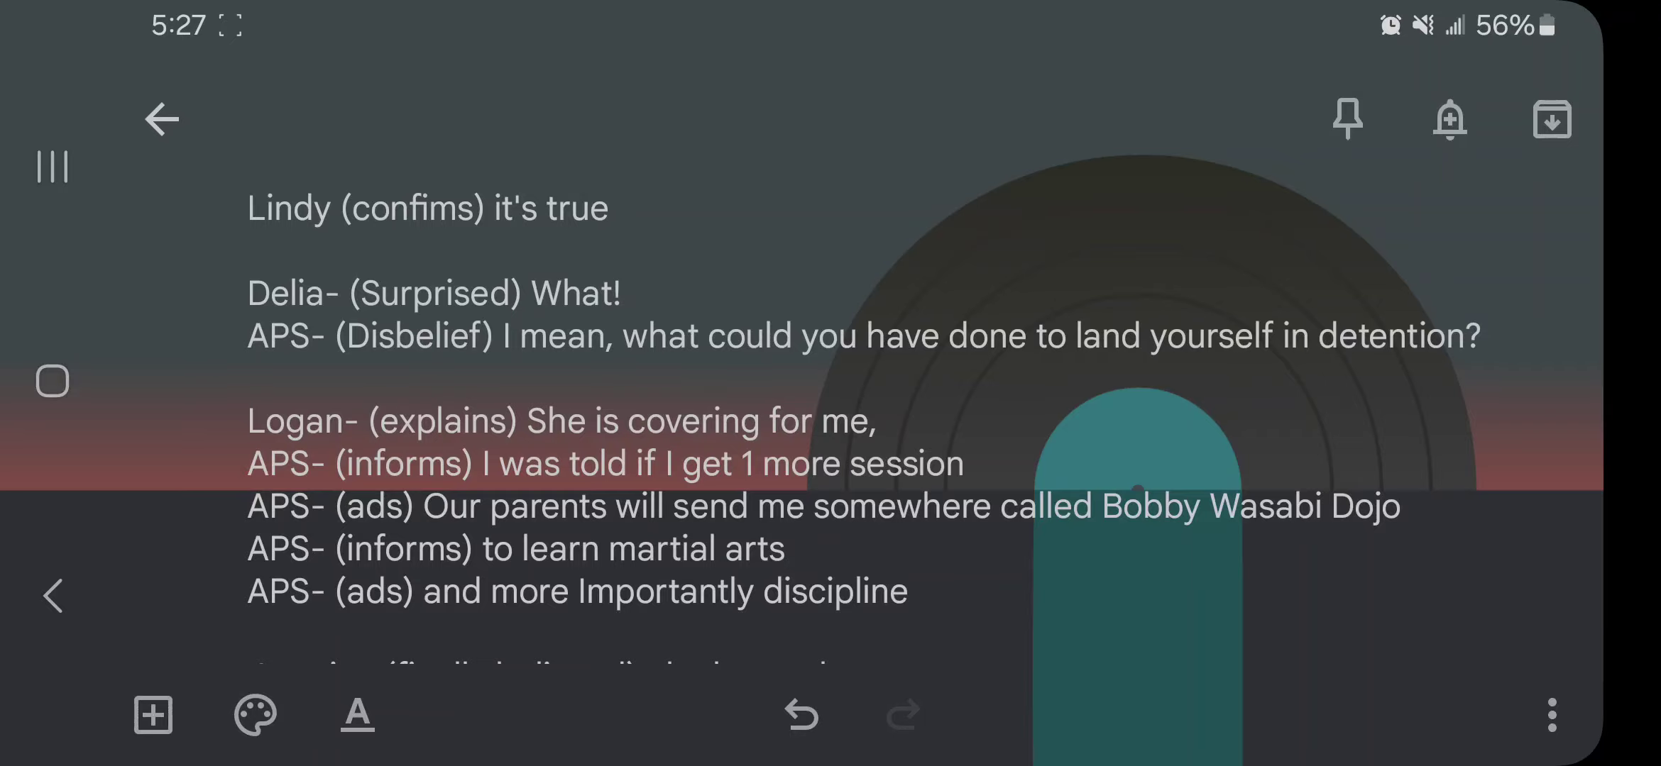
{"action": "scroll", "coordinate": [864, 415], "scroll_direction": "down", "scroll_amount": 5}
{"action": "scroll", "coordinate": [863, 415], "scroll_direction": "down", "scroll_amount": 2}
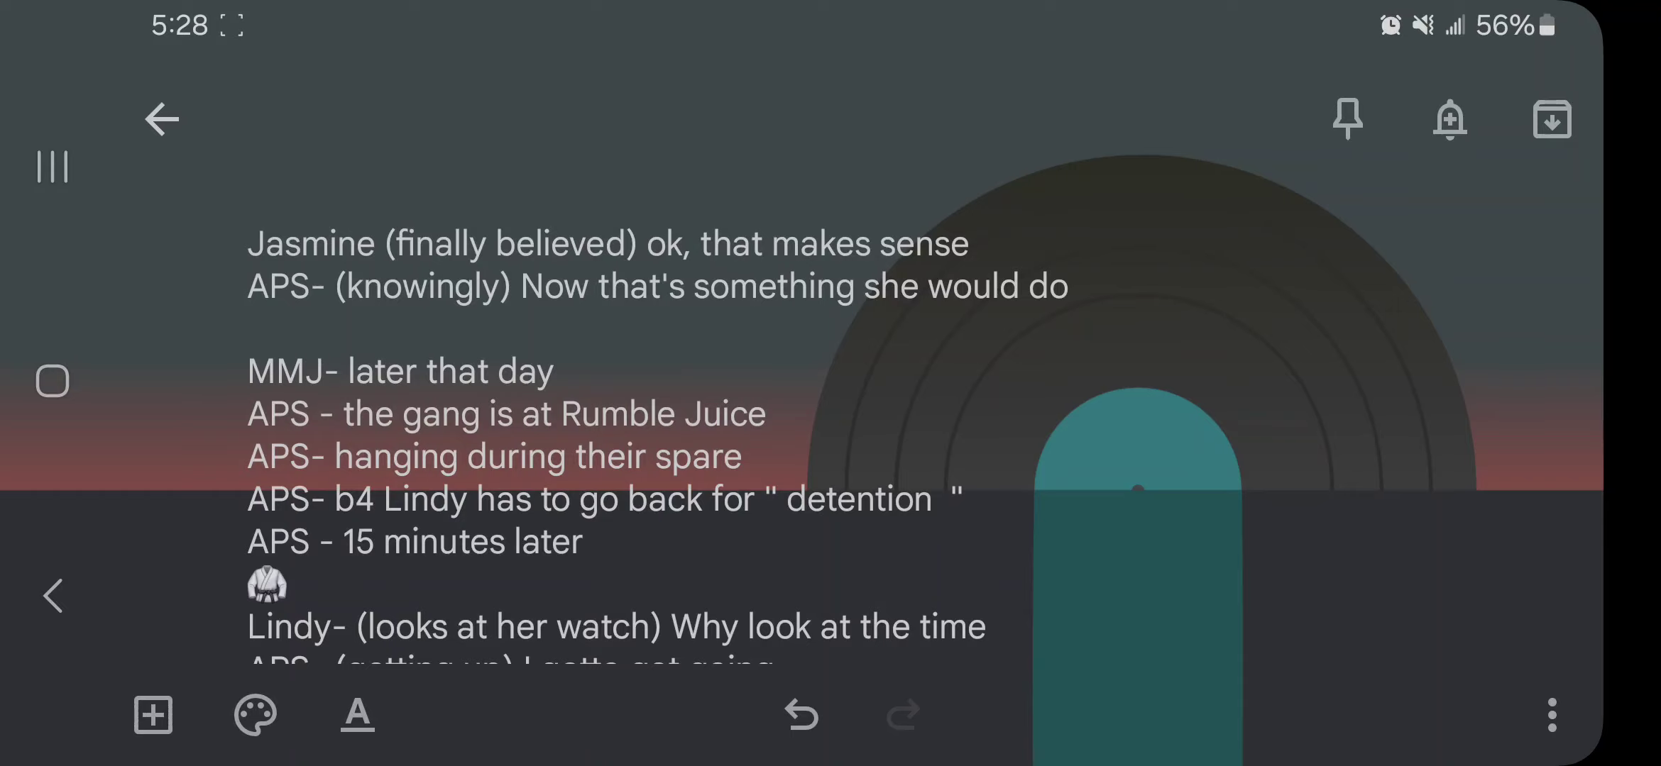
{"action": "scroll", "coordinate": [657, 432], "scroll_direction": "down", "scroll_amount": 3}
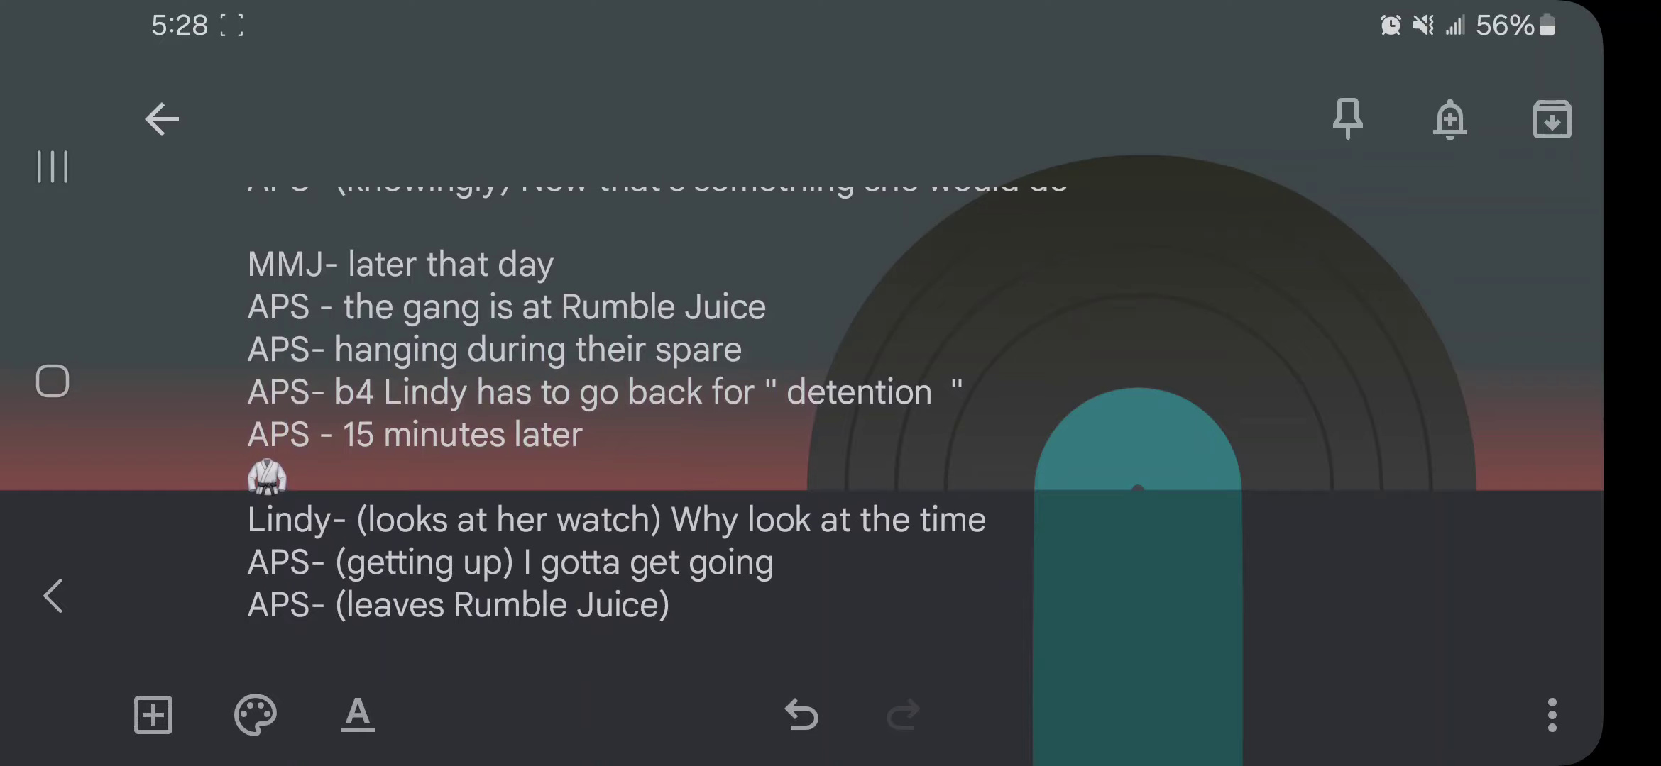
{"action": "scroll", "coordinate": [657, 432], "scroll_direction": "down", "scroll_amount": 2}
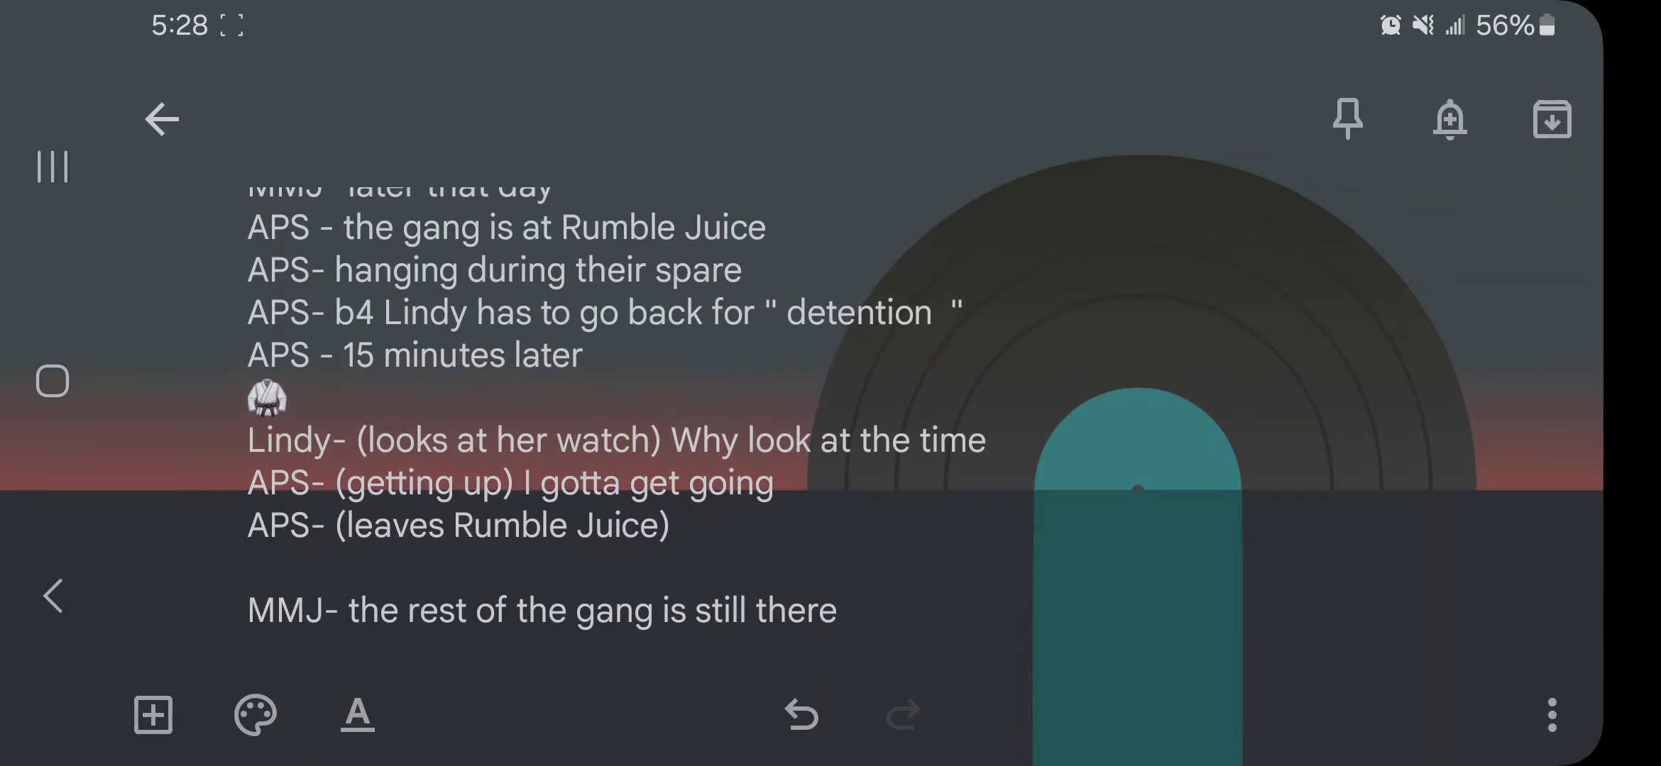
{"action": "scroll", "coordinate": [657, 432], "scroll_direction": "down", "scroll_amount": 2}
{"action": "scroll", "coordinate": [657, 432], "scroll_direction": "down", "scroll_amount": 3}
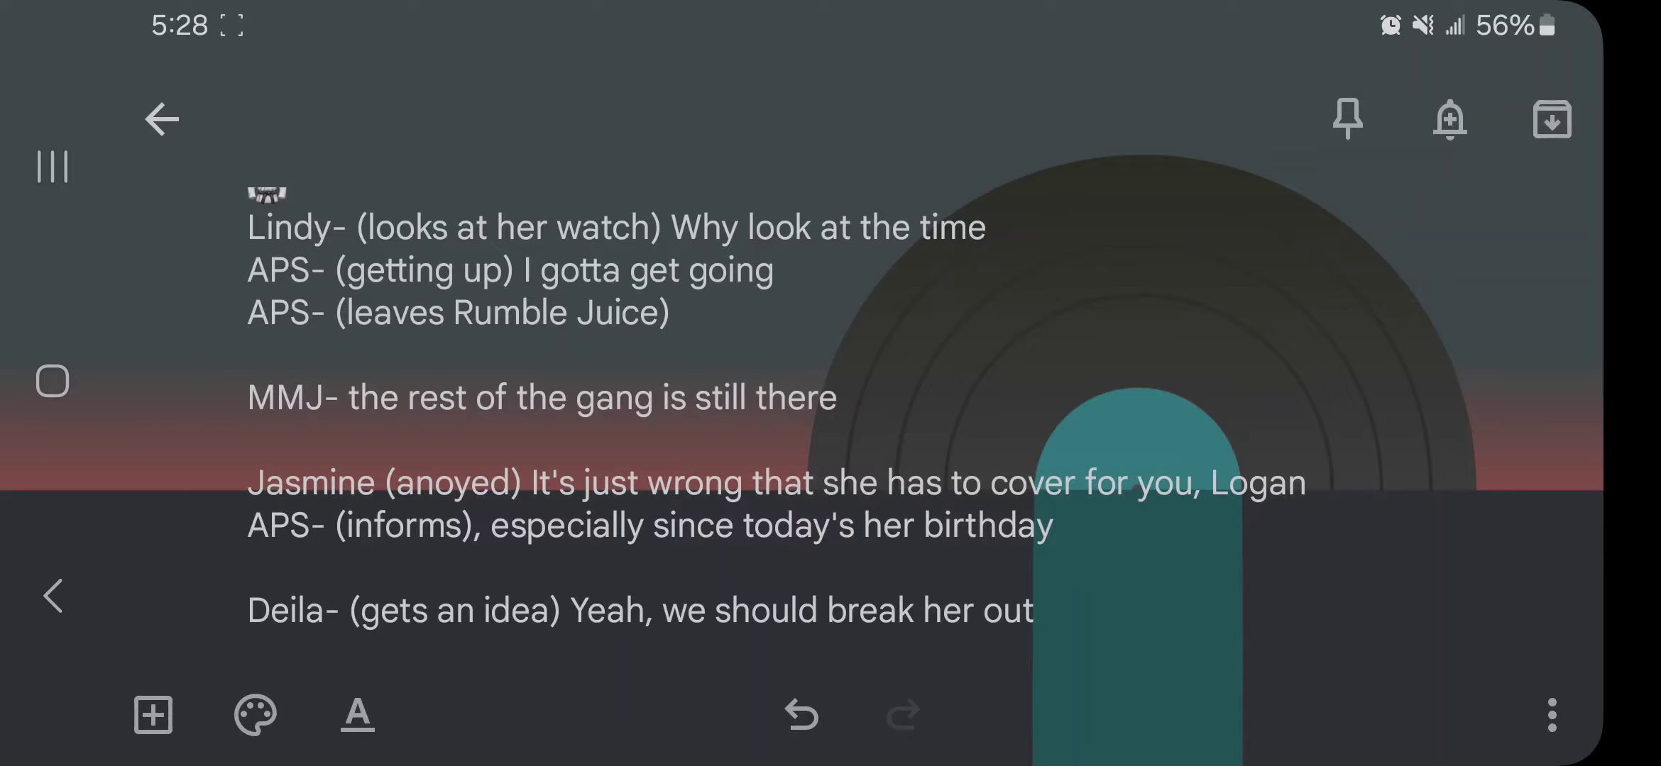
{"action": "scroll", "coordinate": [657, 432], "scroll_direction": "down", "scroll_amount": 4}
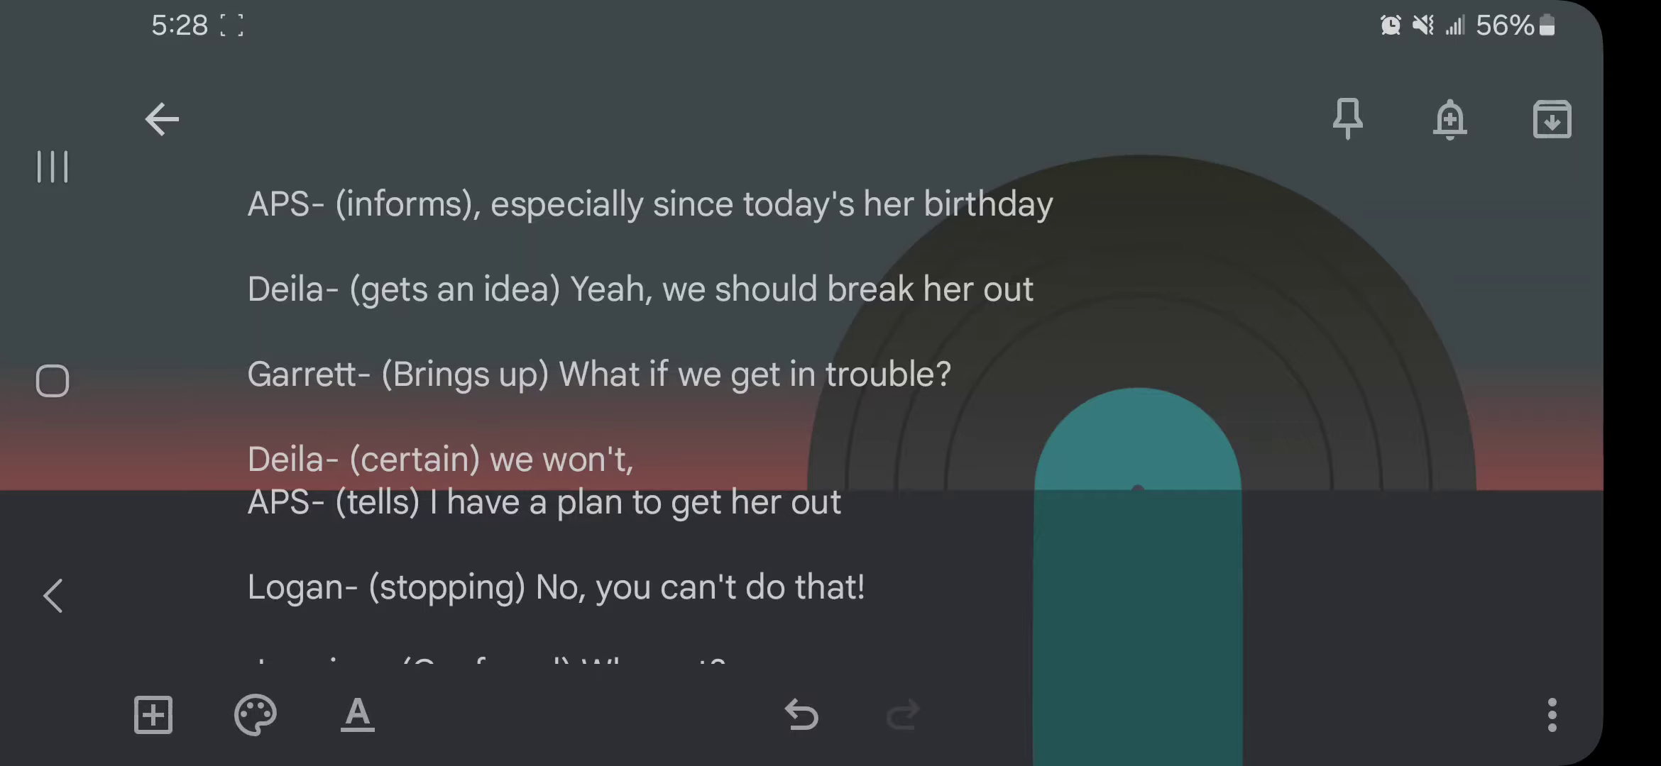
{"action": "scroll", "coordinate": [599, 426], "scroll_direction": "down", "scroll_amount": 3}
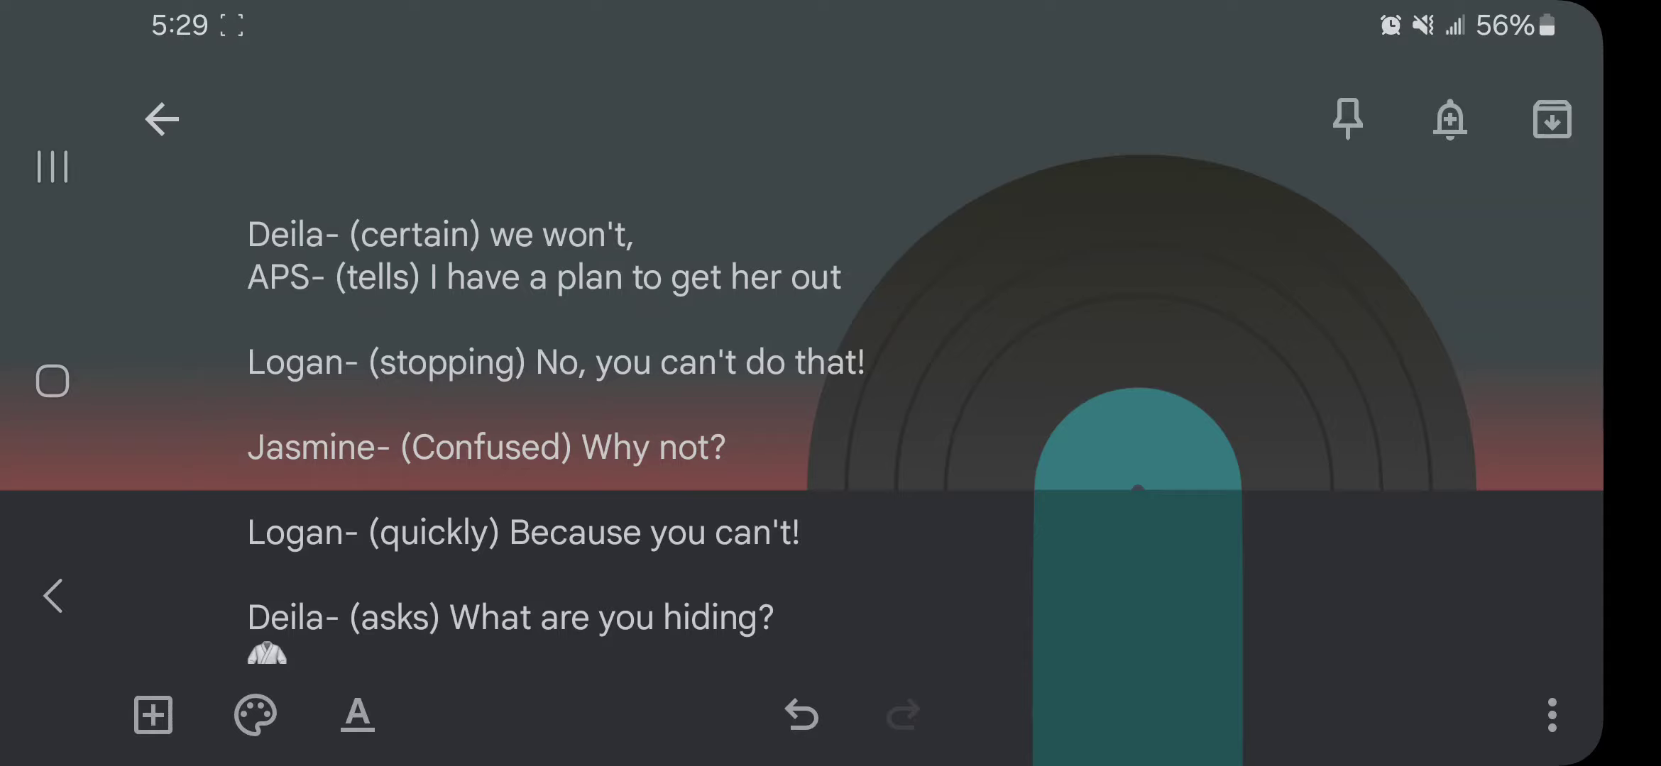
{"action": "scroll", "coordinate": [554, 433], "scroll_direction": "down", "scroll_amount": 3}
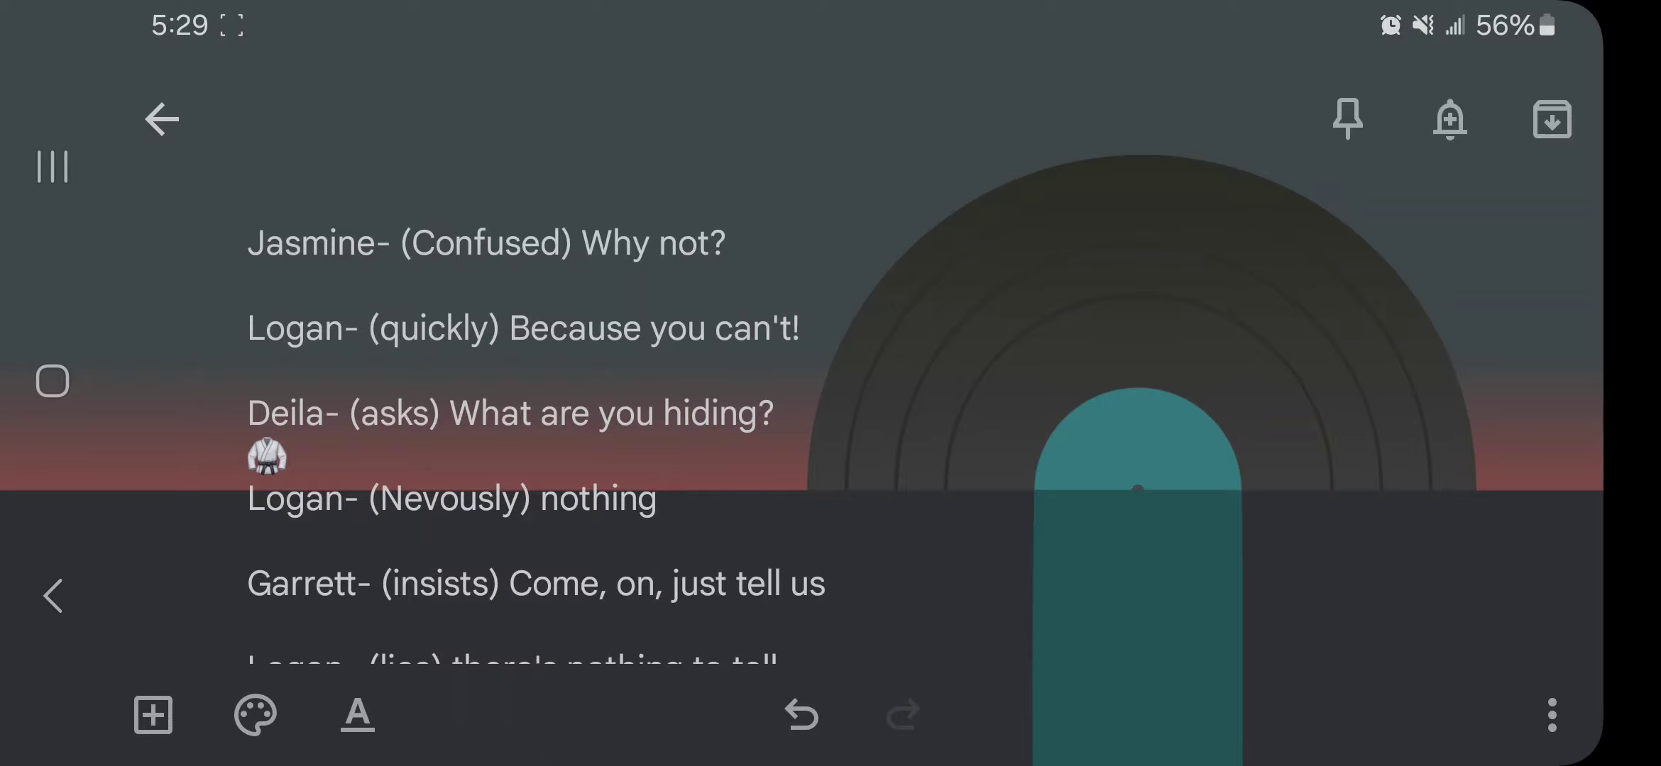
{"action": "scroll", "coordinate": [553, 433], "scroll_direction": "down", "scroll_amount": 3}
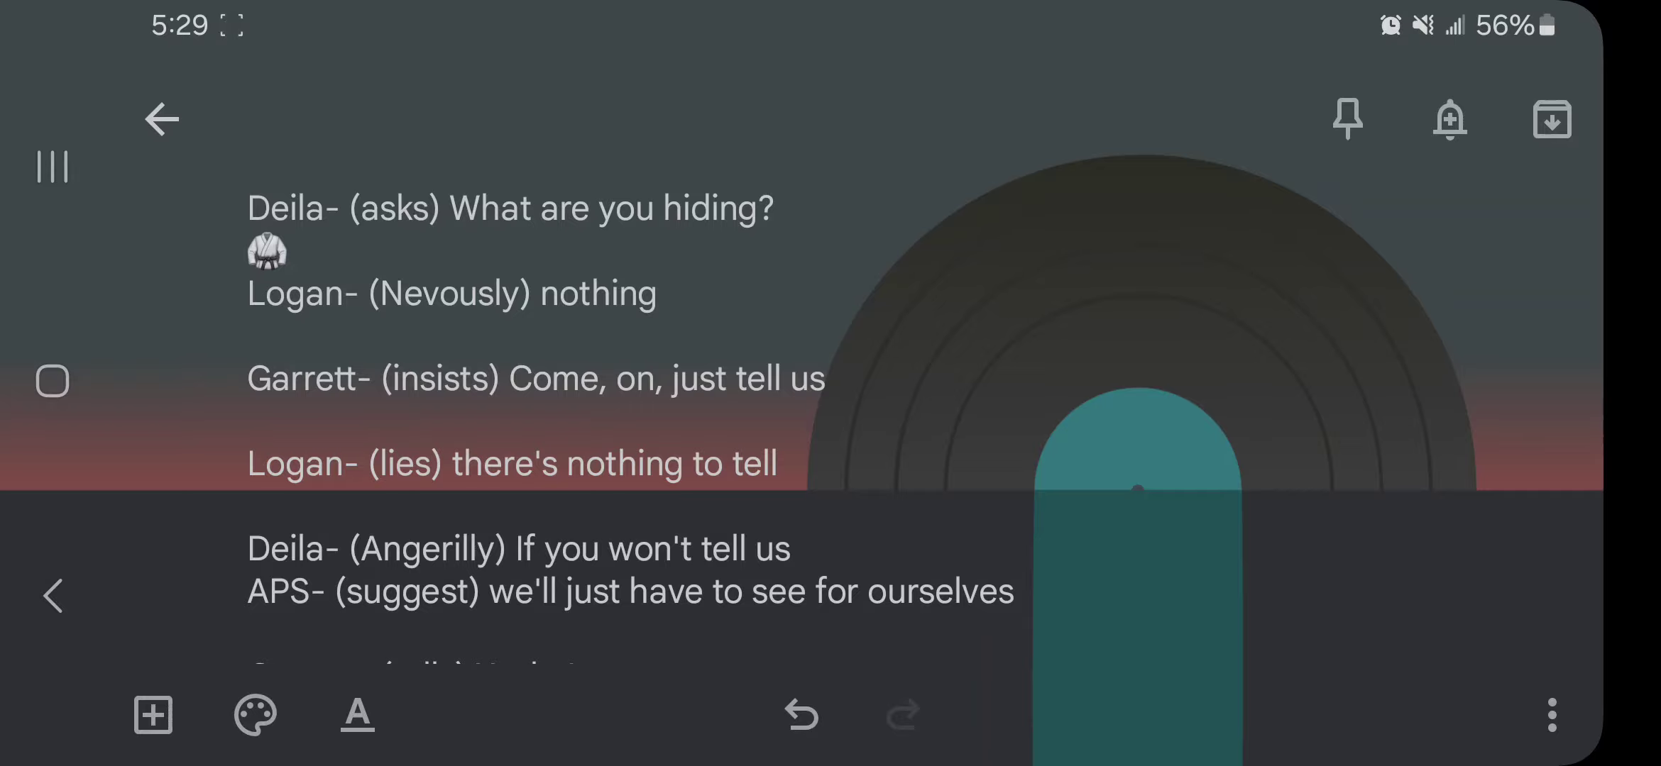
{"action": "scroll", "coordinate": [631, 426], "scroll_direction": "down", "scroll_amount": 3}
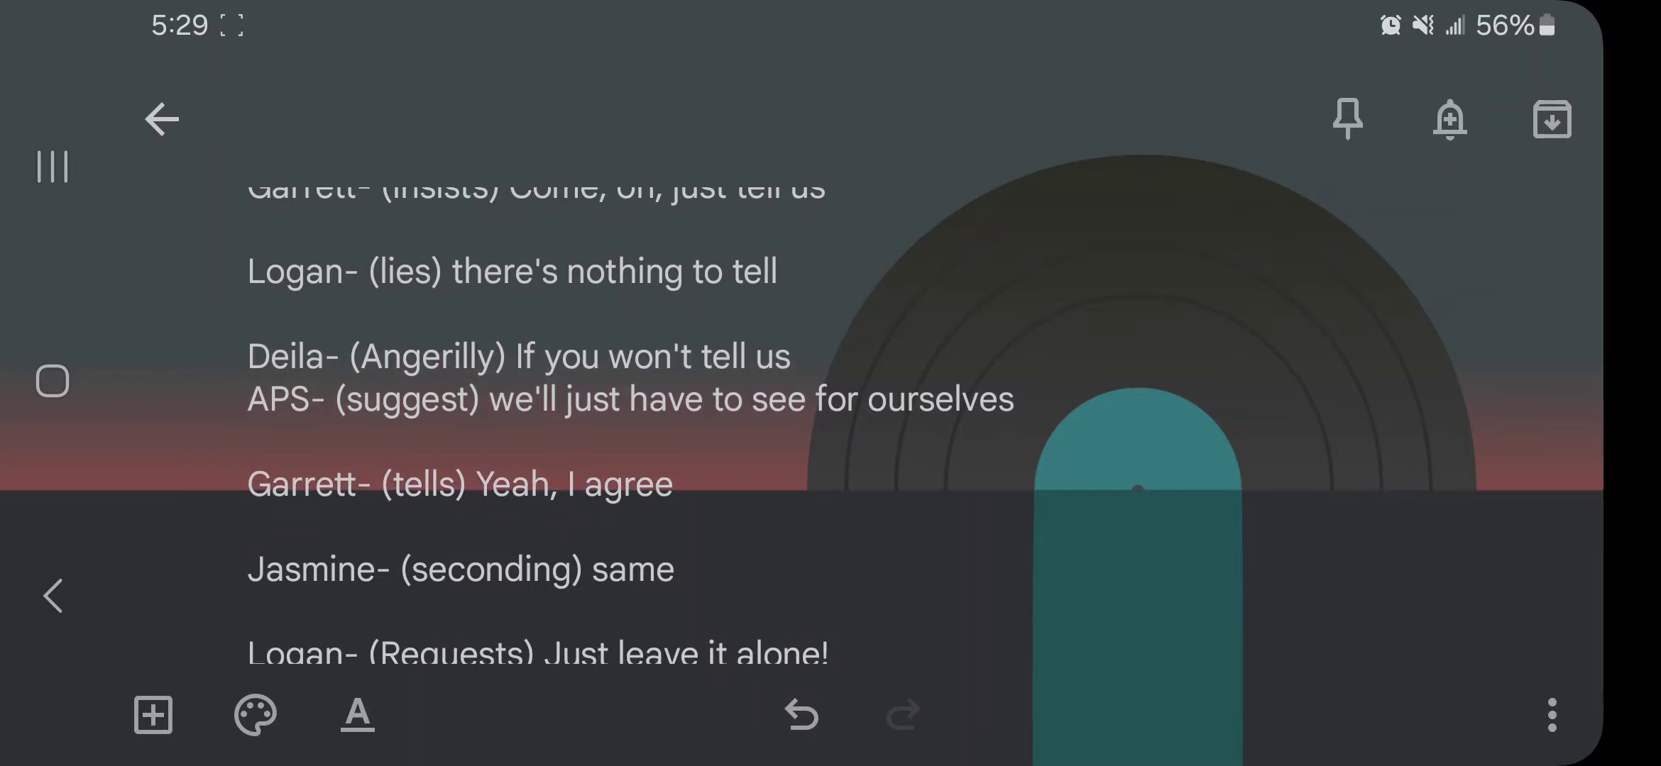
{"action": "scroll", "coordinate": [631, 426], "scroll_direction": "down", "scroll_amount": 5}
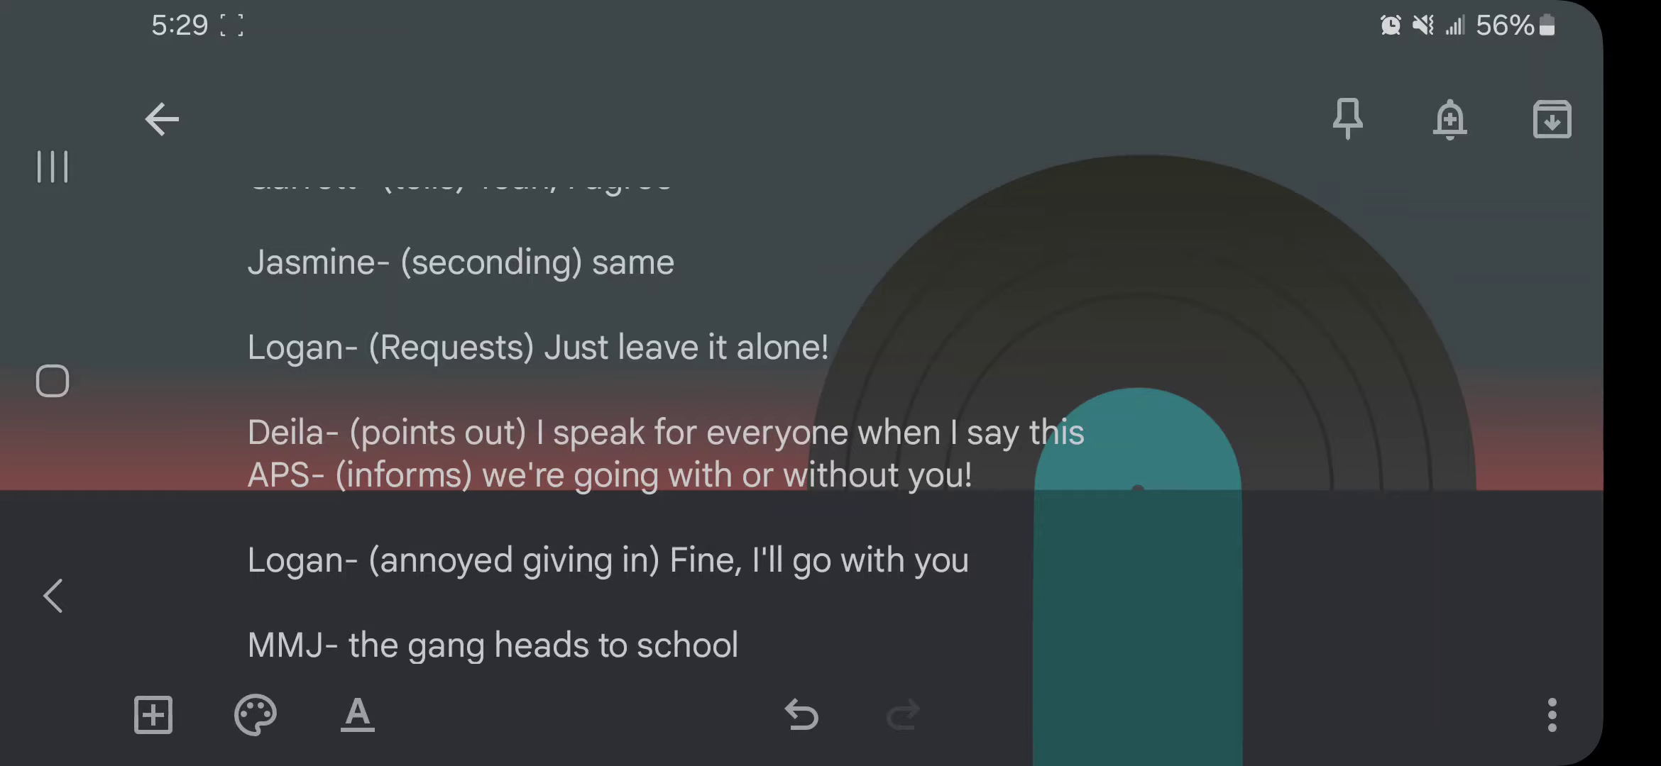
{"action": "scroll", "coordinate": [813, 440], "scroll_direction": "down", "scroll_amount": 3}
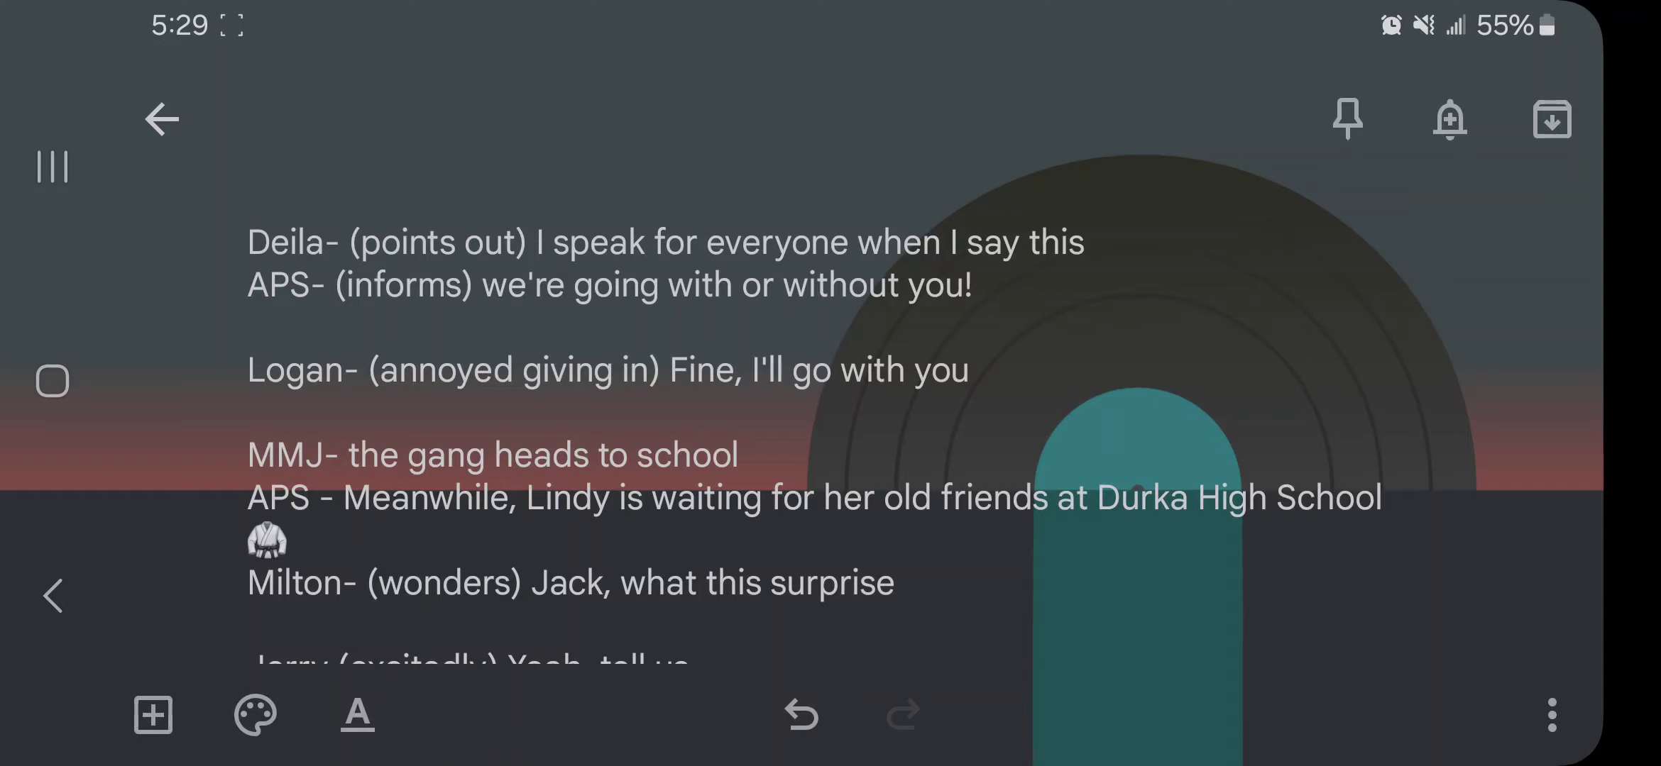
{"action": "scroll", "coordinate": [814, 426], "scroll_direction": "down", "scroll_amount": 4}
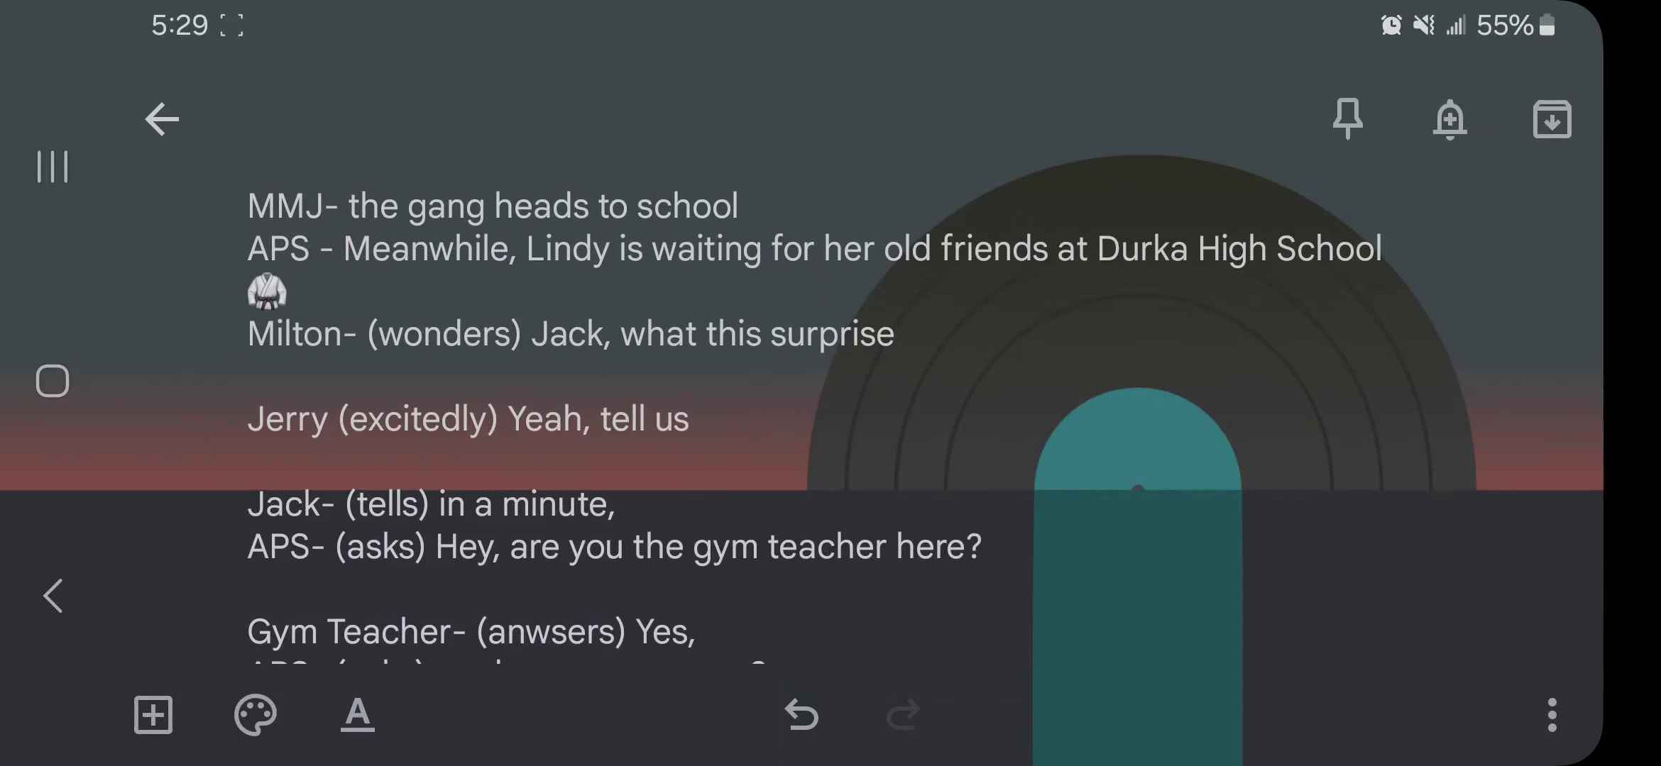
{"action": "scroll", "coordinate": [813, 426], "scroll_direction": "down", "scroll_amount": 1}
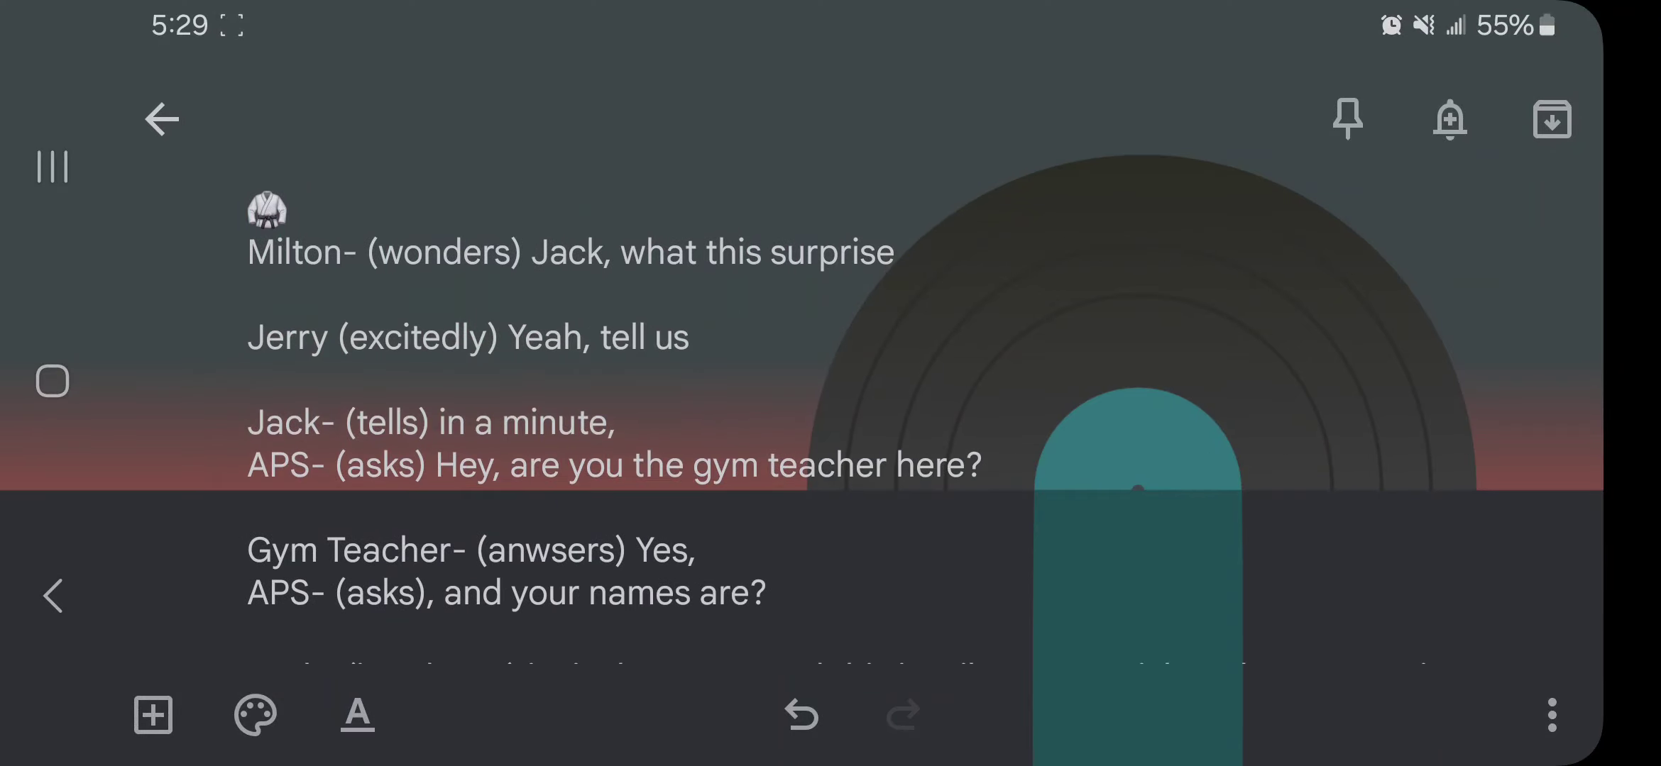
{"action": "scroll", "coordinate": [814, 426], "scroll_direction": "down", "scroll_amount": 1}
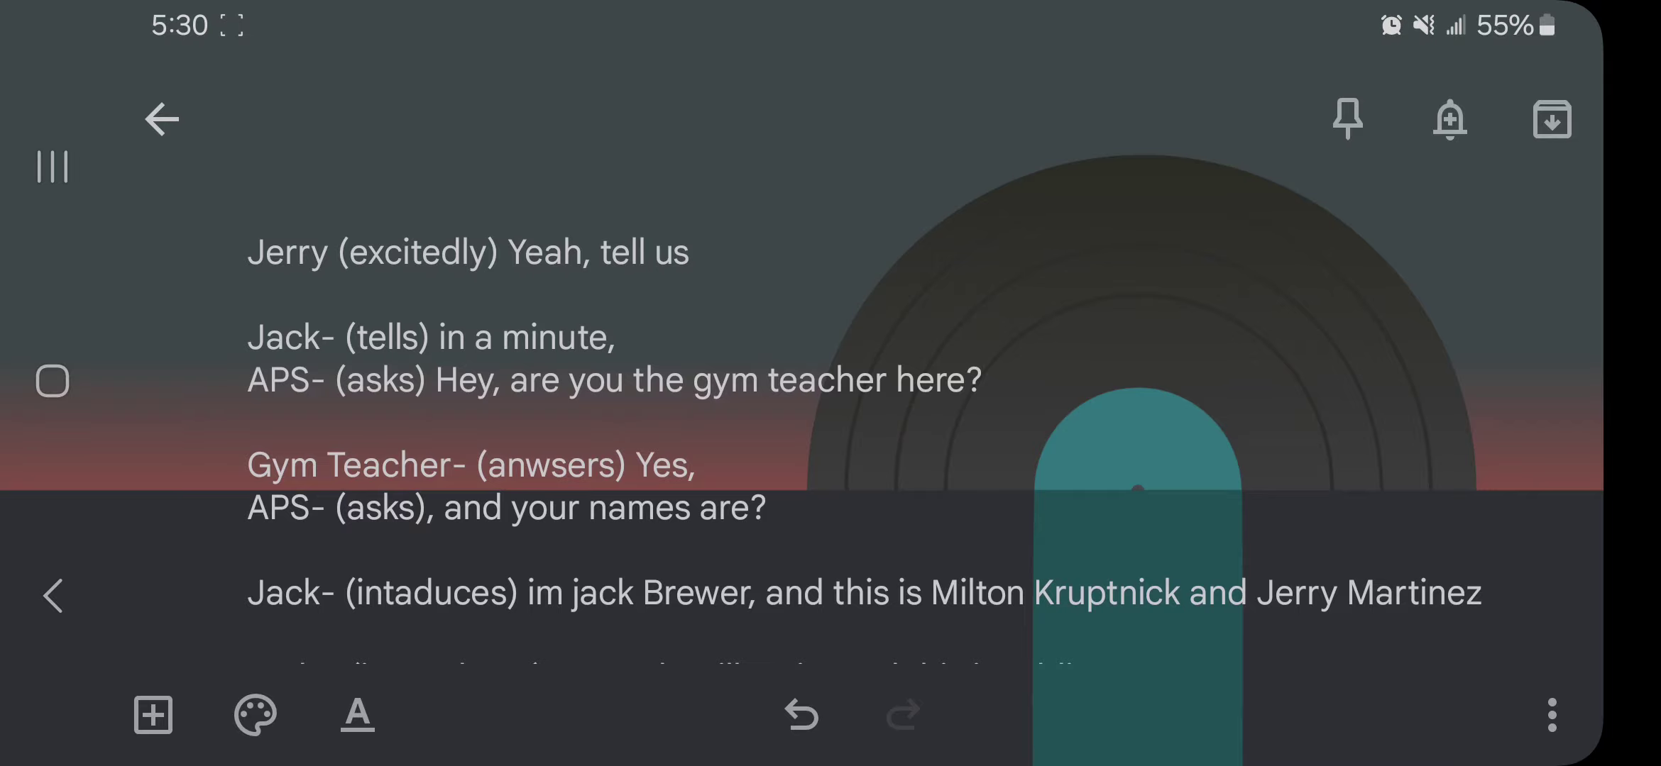
{"action": "scroll", "coordinate": [813, 426], "scroll_direction": "down", "scroll_amount": 1}
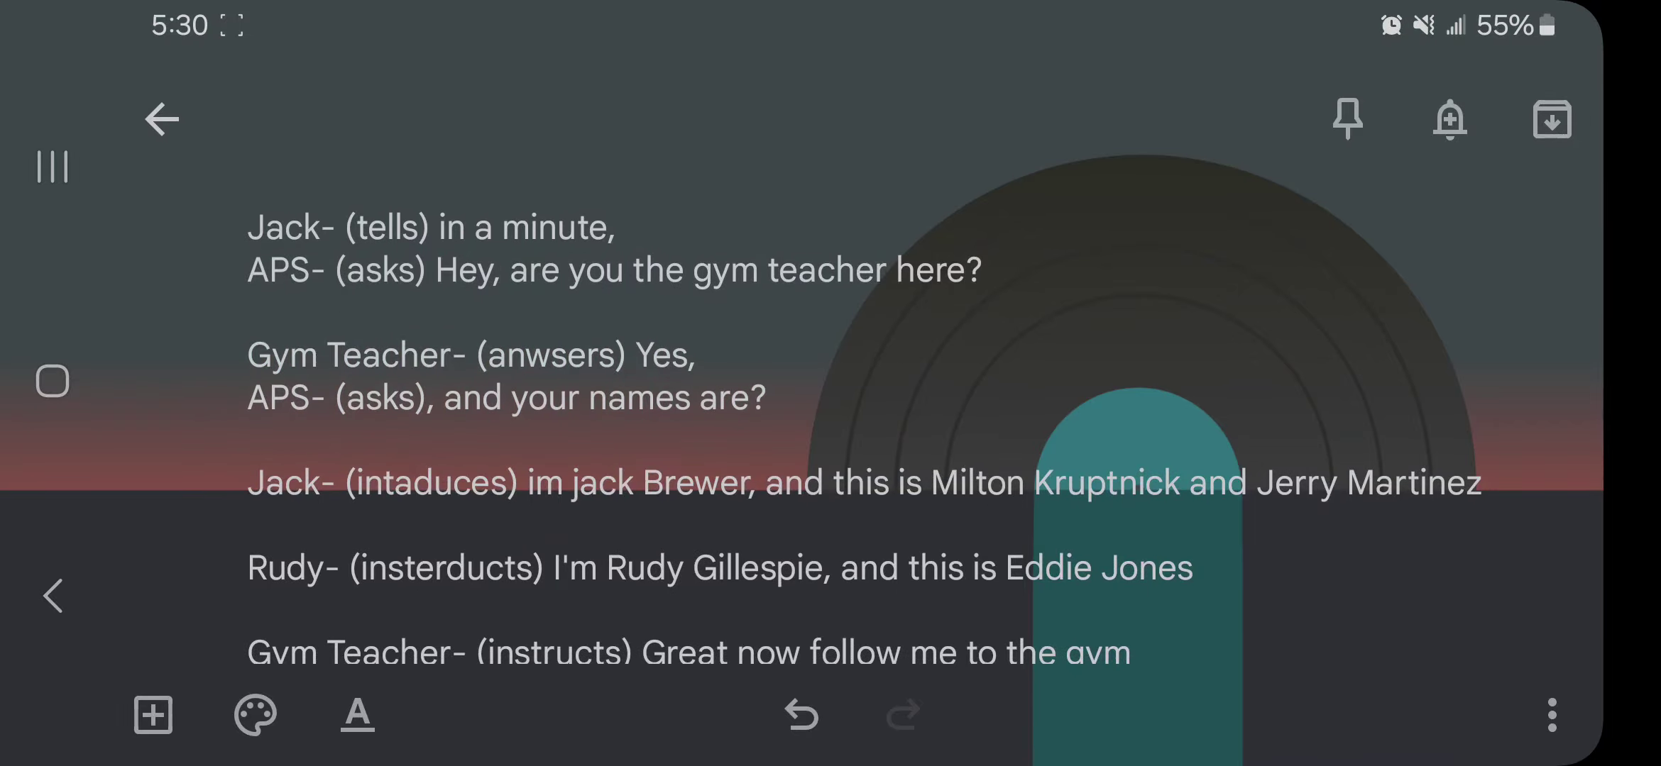
{"action": "scroll", "coordinate": [814, 425], "scroll_direction": "down", "scroll_amount": 1}
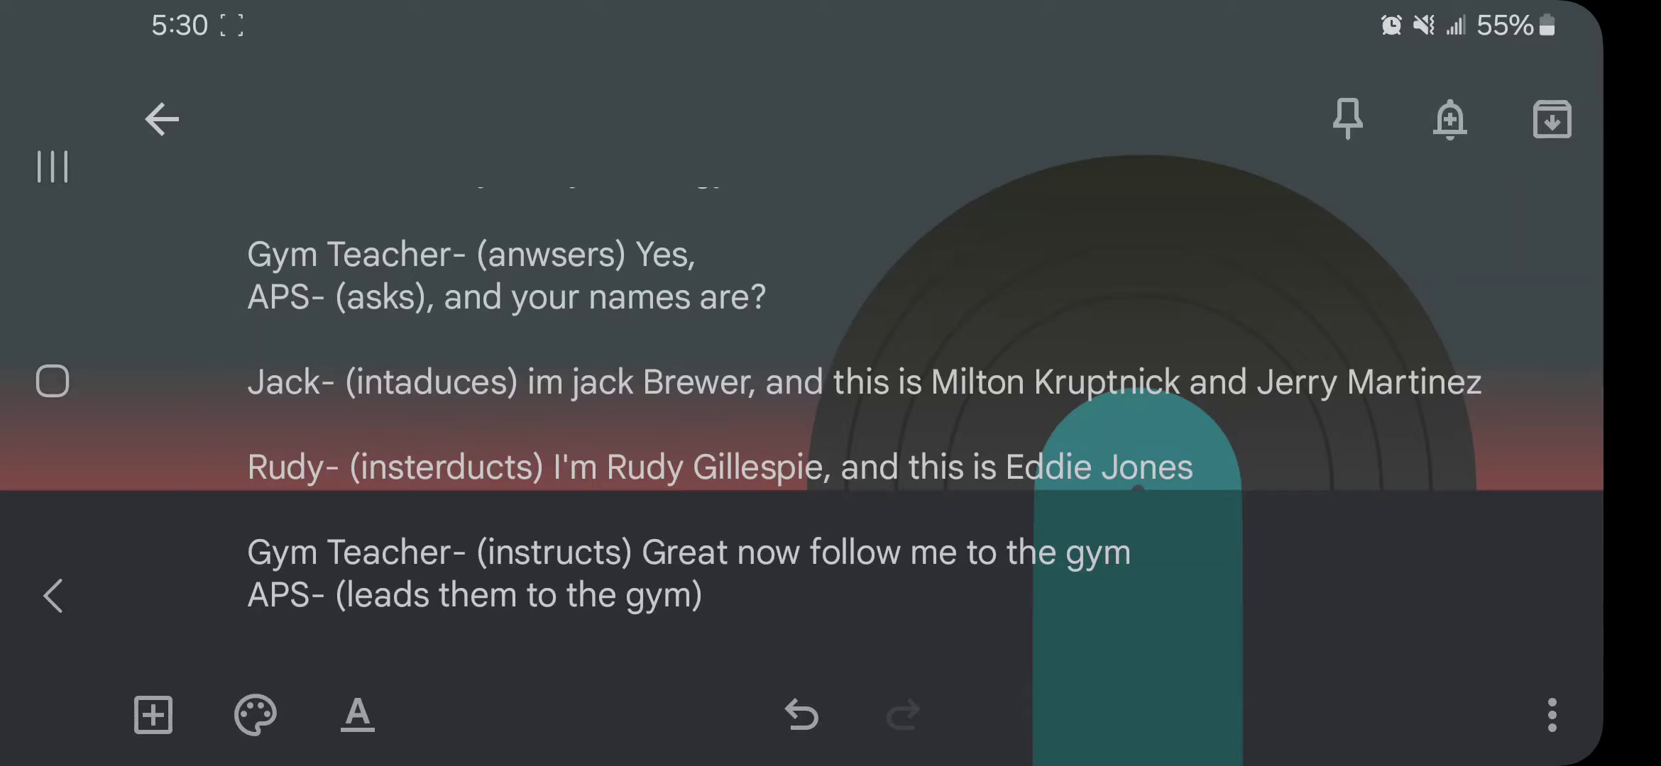
Scroll past Logan blocking the gym door windows to Garrett and Deila finding Lindy missing from detention
{"action": "left_click_drag", "start_coordinate": [245, 385], "coordinate": [244, 198]}
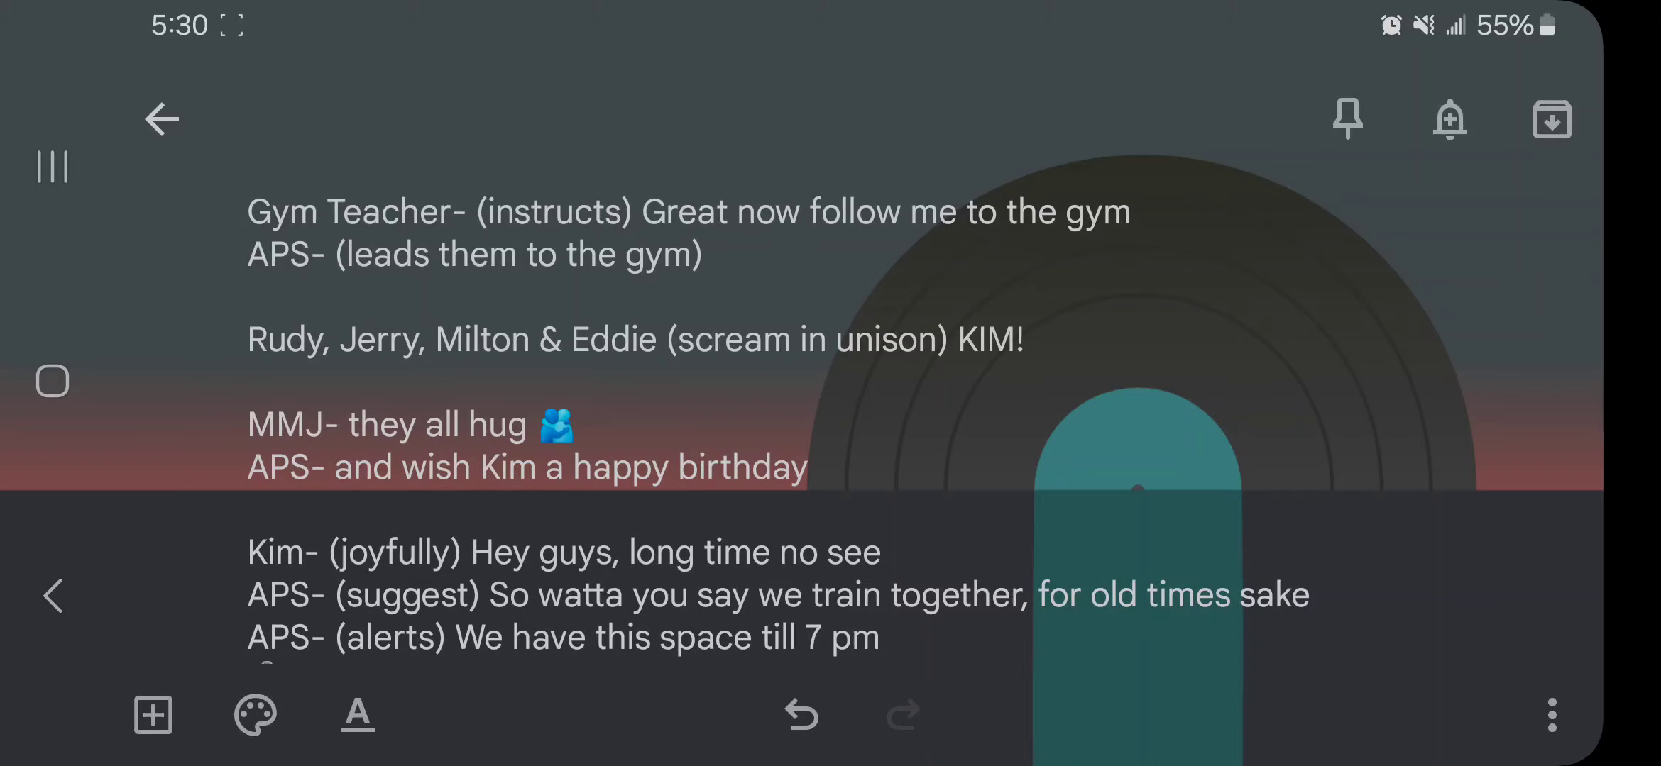
{"action": "scroll", "coordinate": [778, 426], "scroll_direction": "down", "scroll_amount": 2}
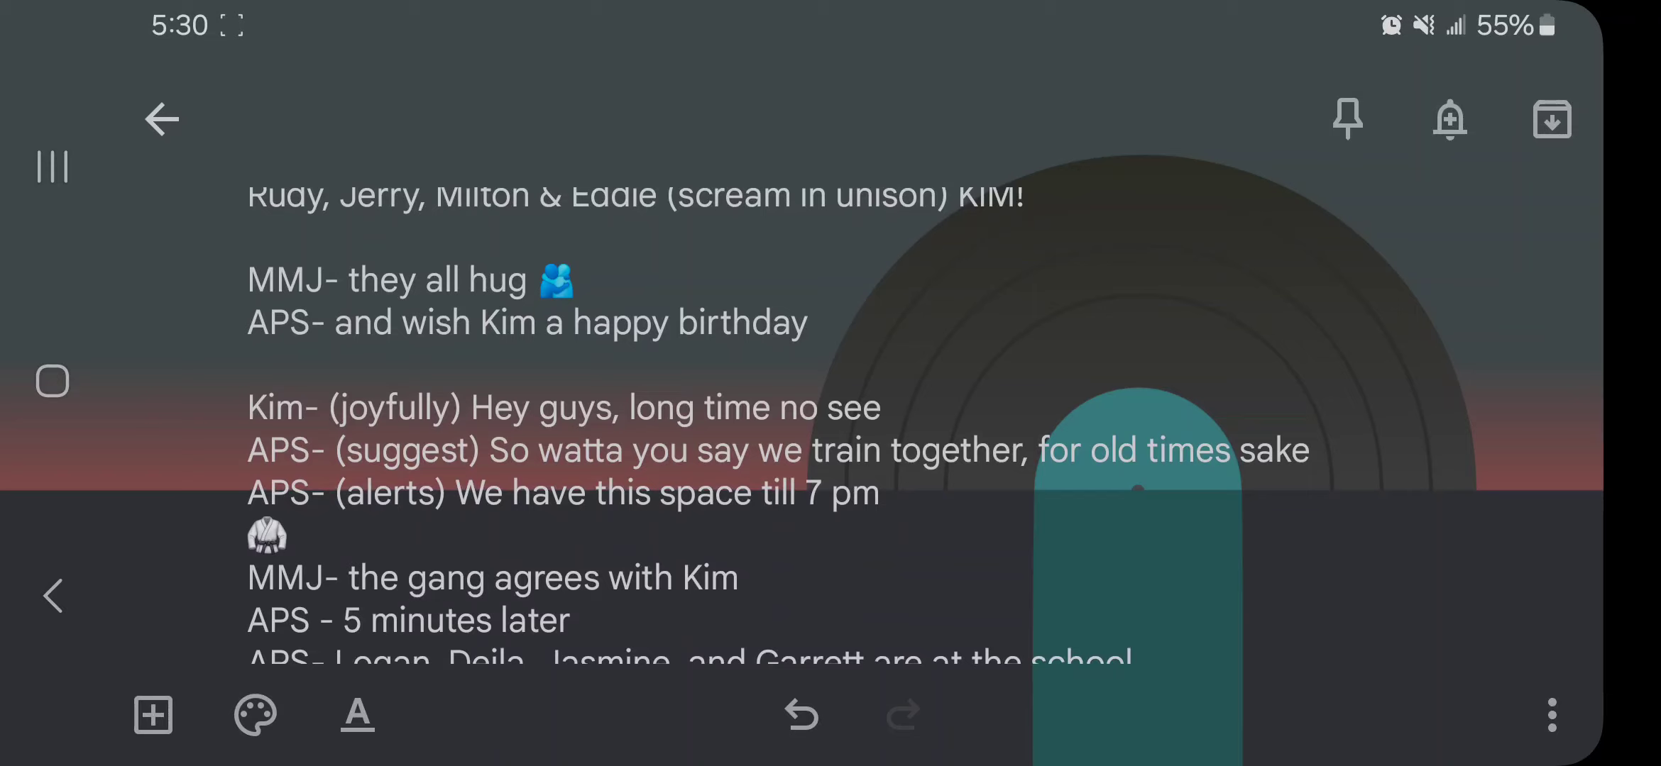
{"action": "scroll", "coordinate": [778, 426], "scroll_direction": "down", "scroll_amount": 2}
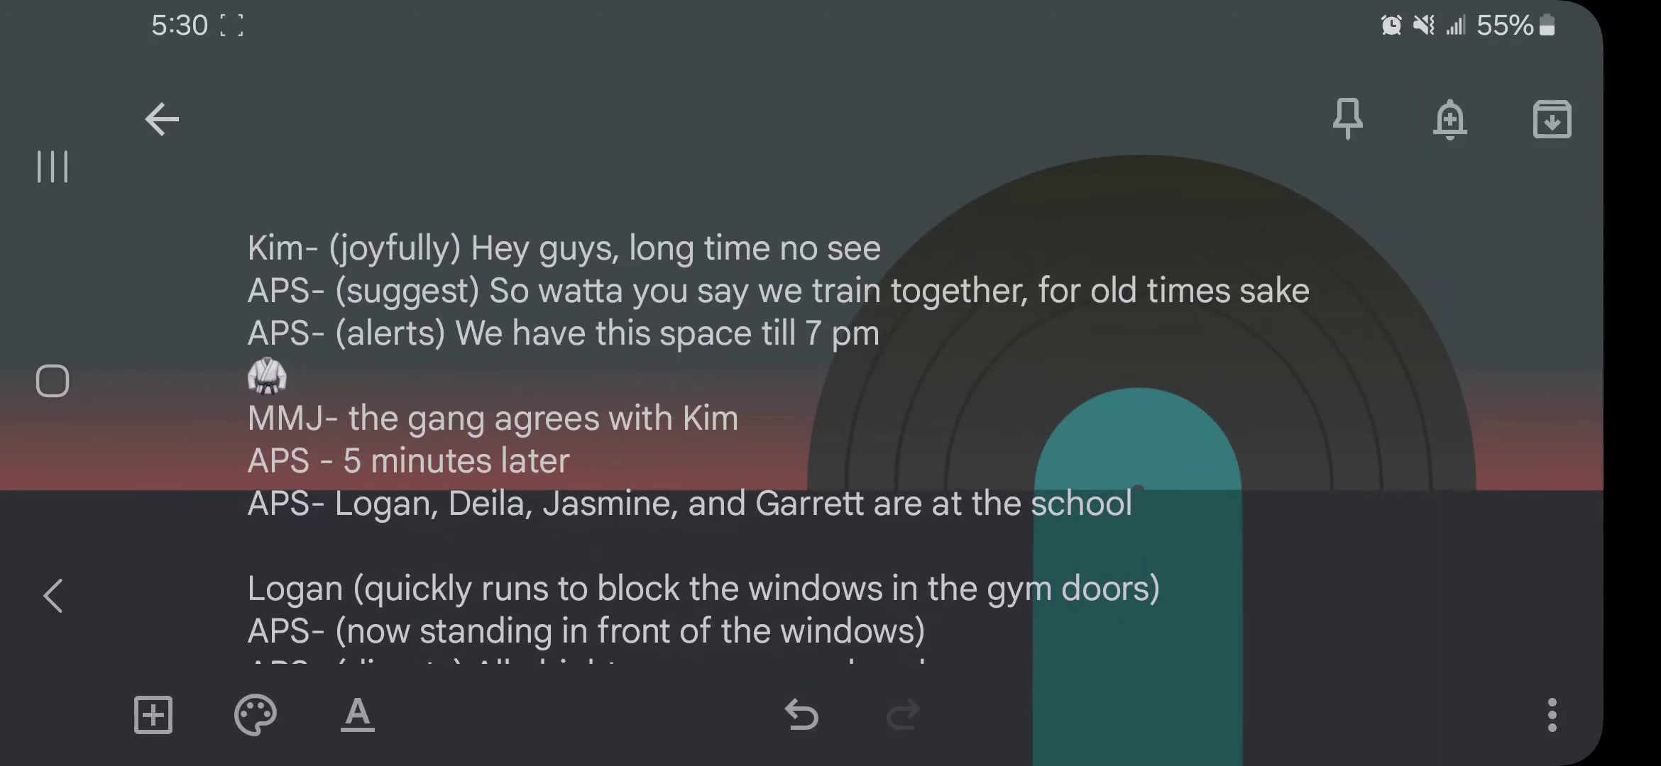
{"action": "scroll", "coordinate": [778, 426], "scroll_direction": "down", "scroll_amount": 2}
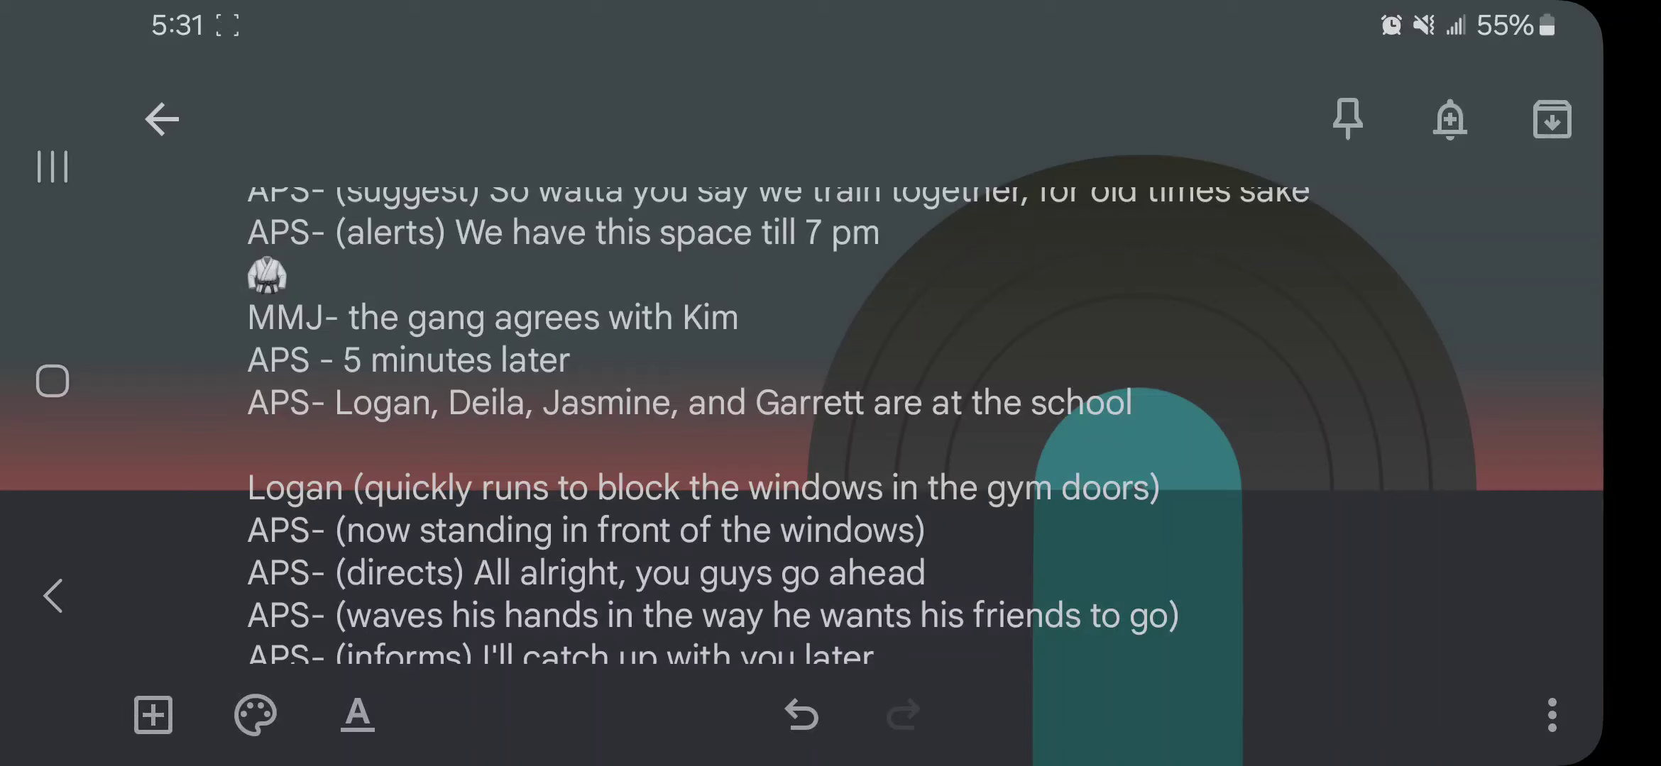
{"action": "scroll", "coordinate": [778, 426], "scroll_direction": "down", "scroll_amount": 2}
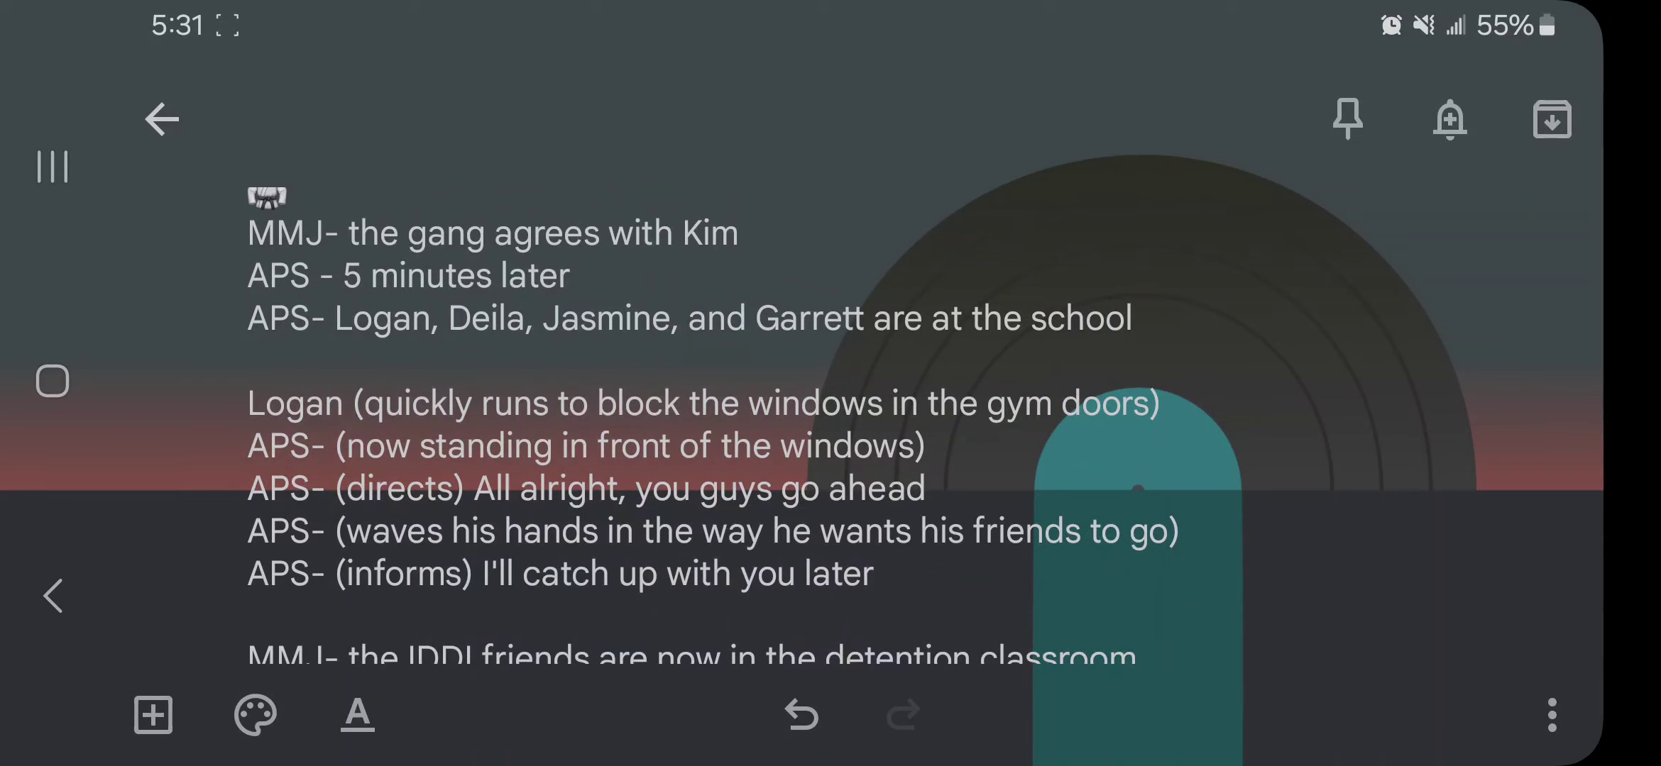
{"action": "scroll", "coordinate": [778, 426], "scroll_direction": "down", "scroll_amount": 3}
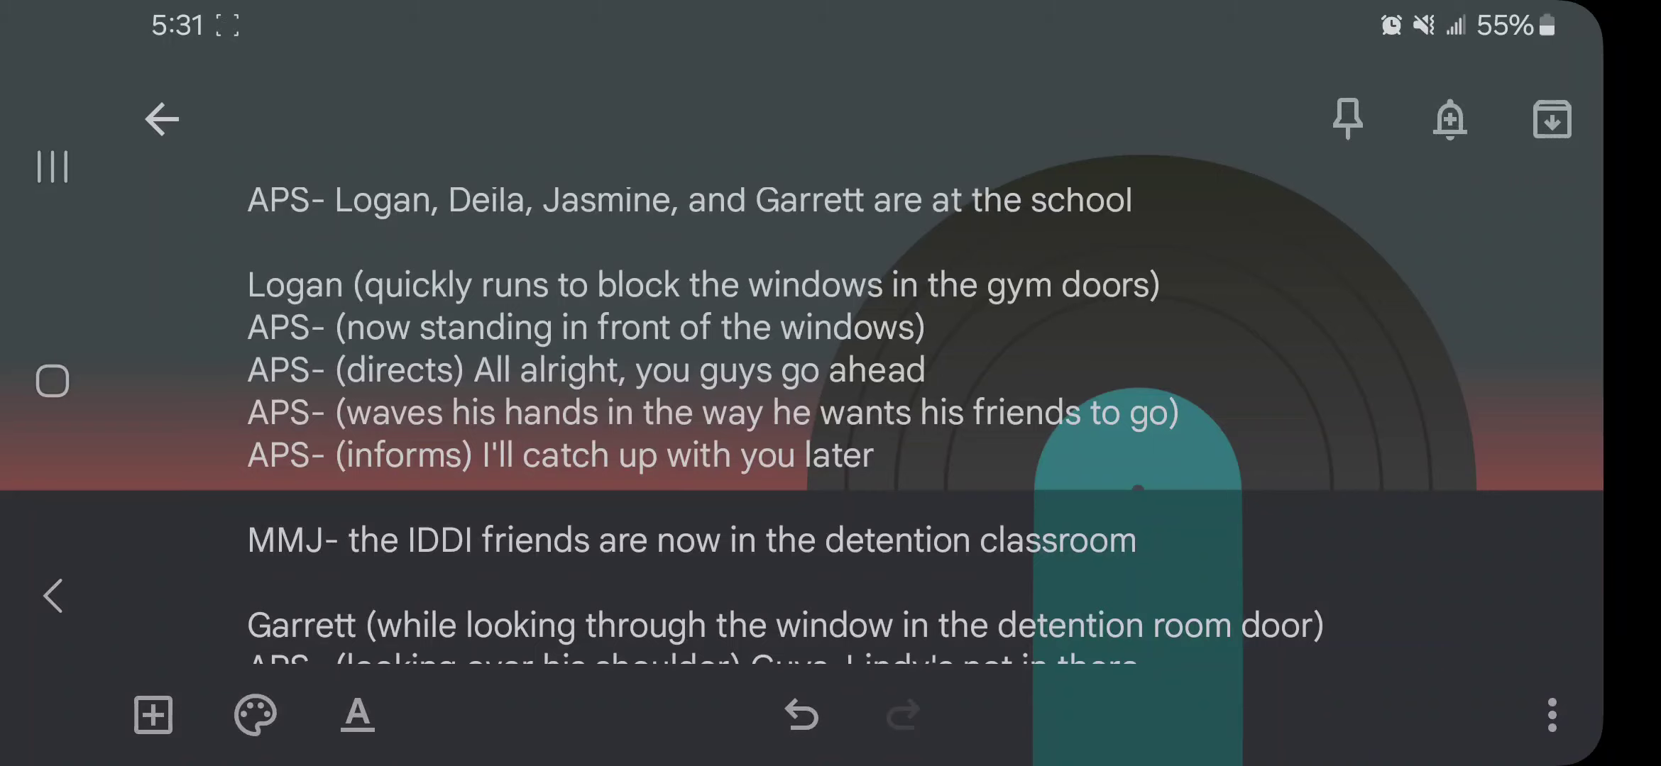
{"action": "scroll", "coordinate": [781, 426], "scroll_direction": "down", "scroll_amount": 5}
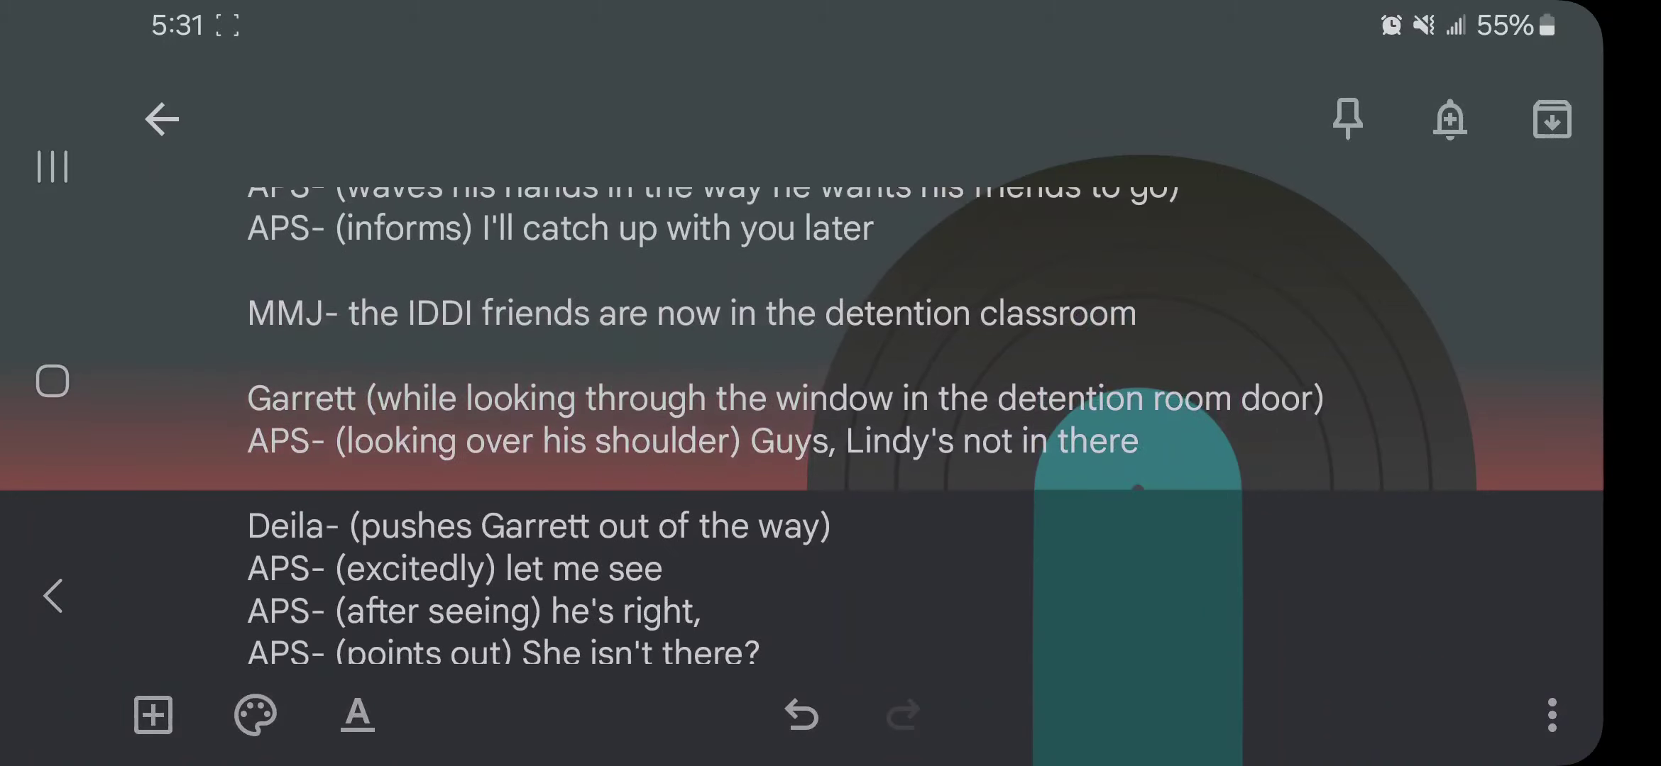
Change 'now in the detention classroom' to 'now at the detention classroom' in the MMJ line
{"action": "left_click", "coordinate": [755, 313]}
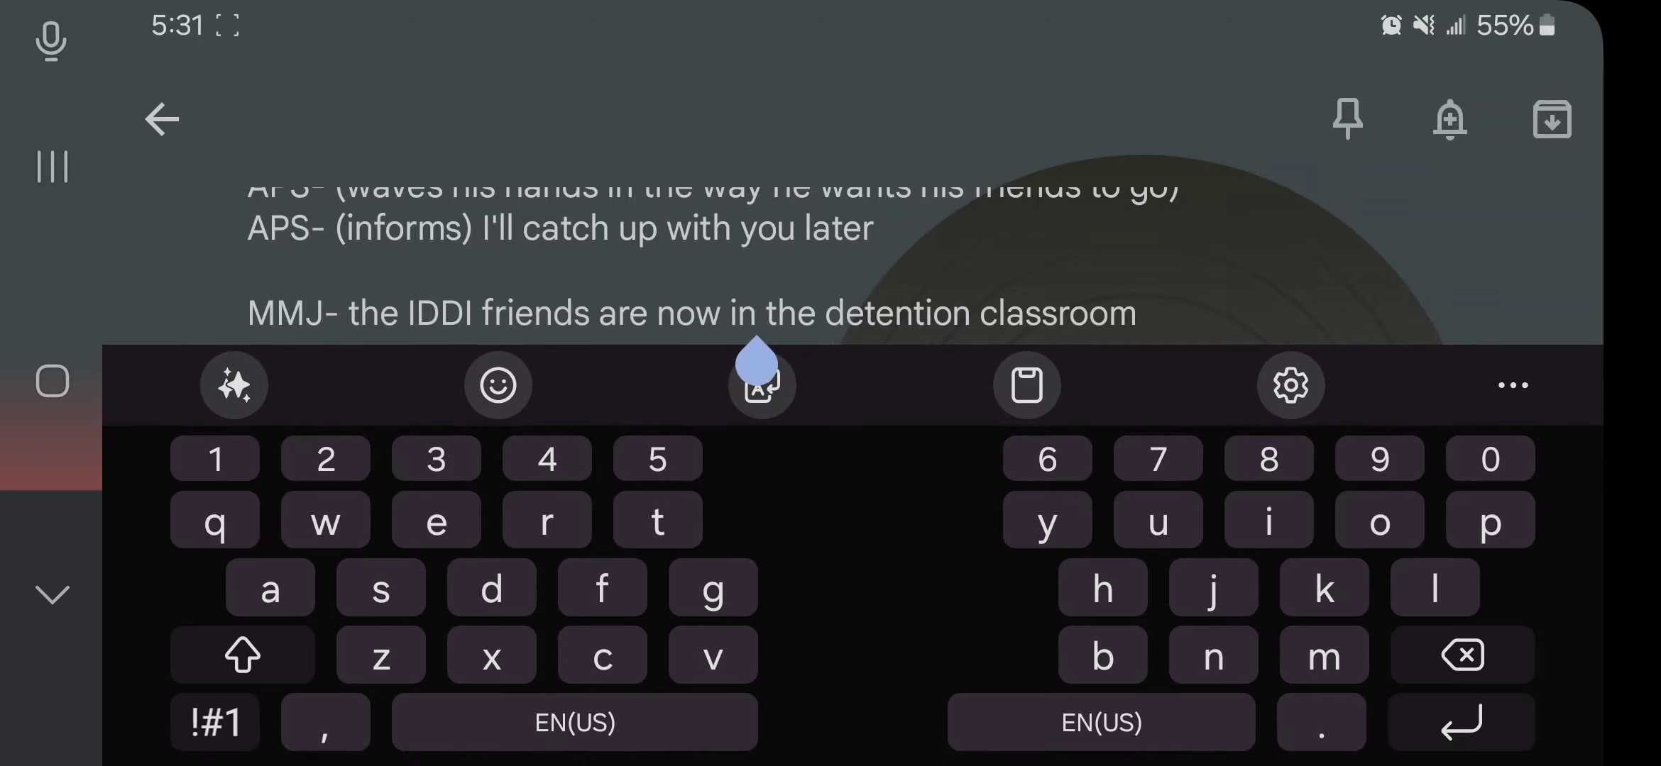
{"action": "key", "text": "BackSpace"}
{"action": "key", "text": "BackSpace"}
{"action": "type", "text": "at"}
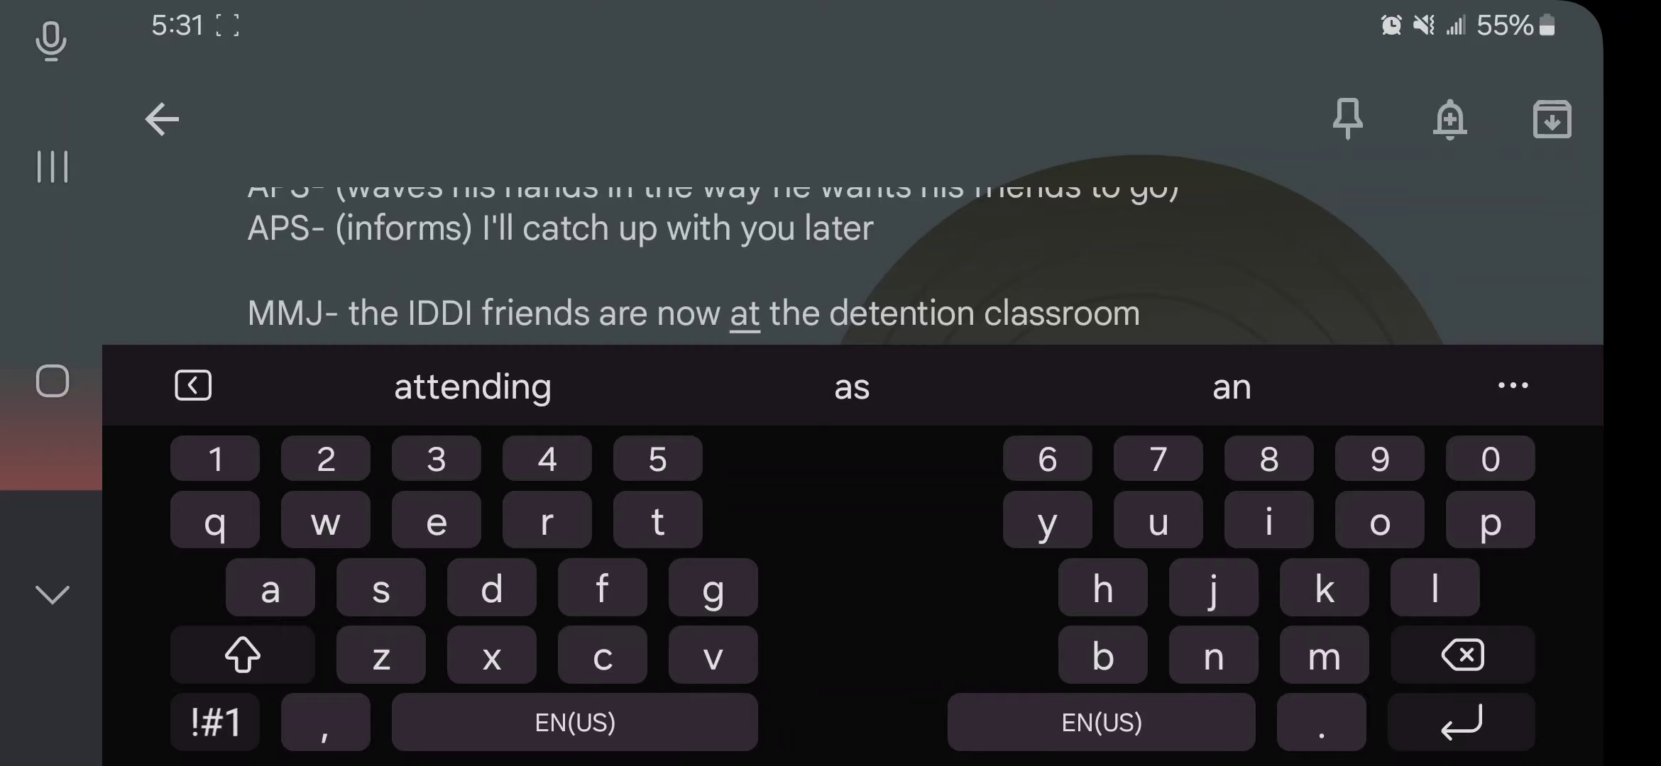
{"action": "left_click", "coordinate": [51, 595]}
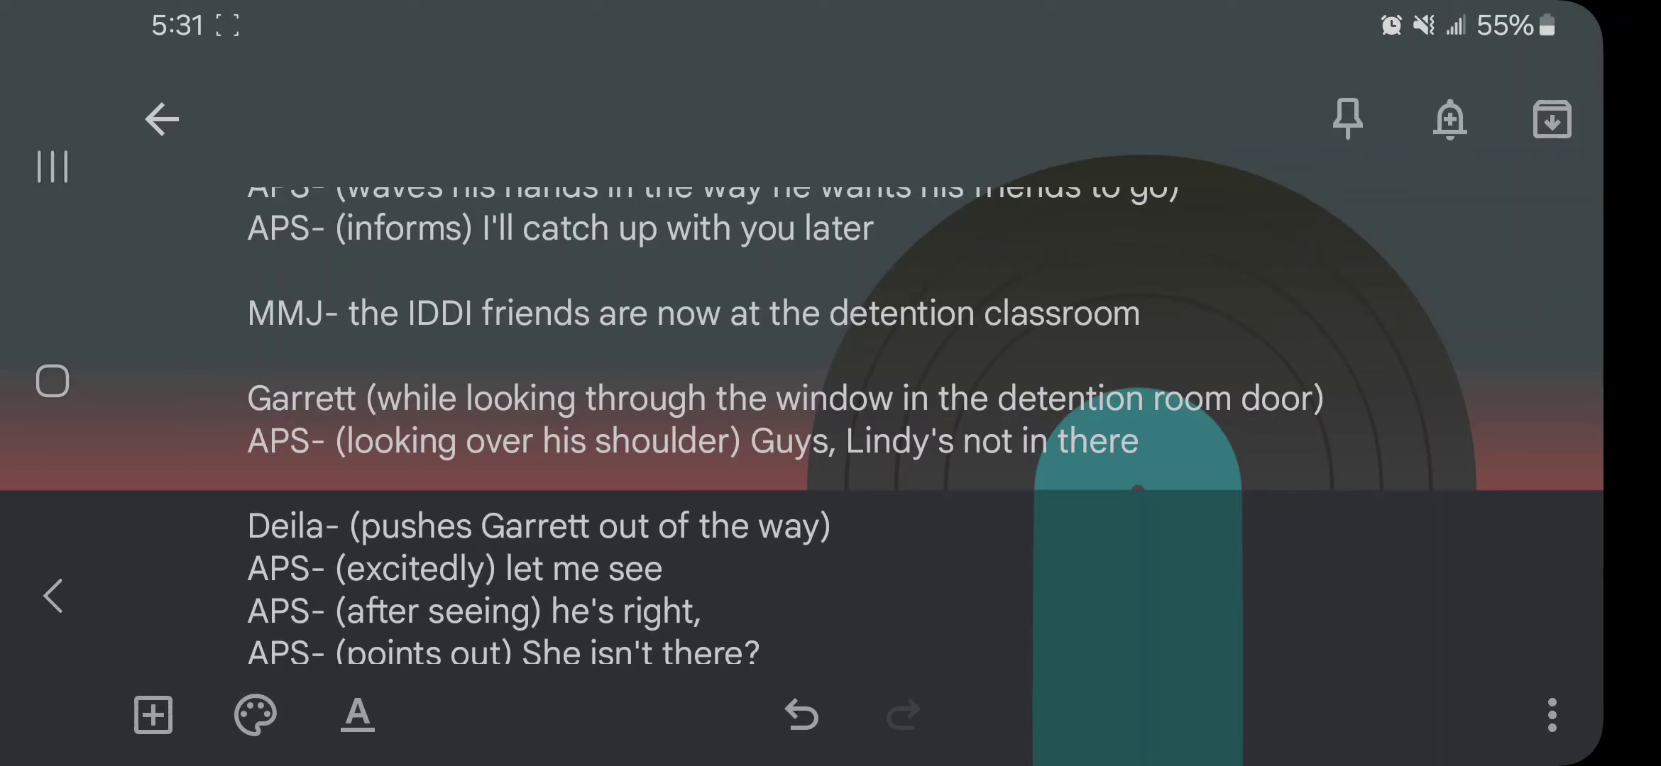
Scroll to Garrett recalling Logan at the gym doors and the IDDI friends running back to the gym
{"action": "scroll", "coordinate": [781, 425], "scroll_direction": "down", "scroll_amount": 3}
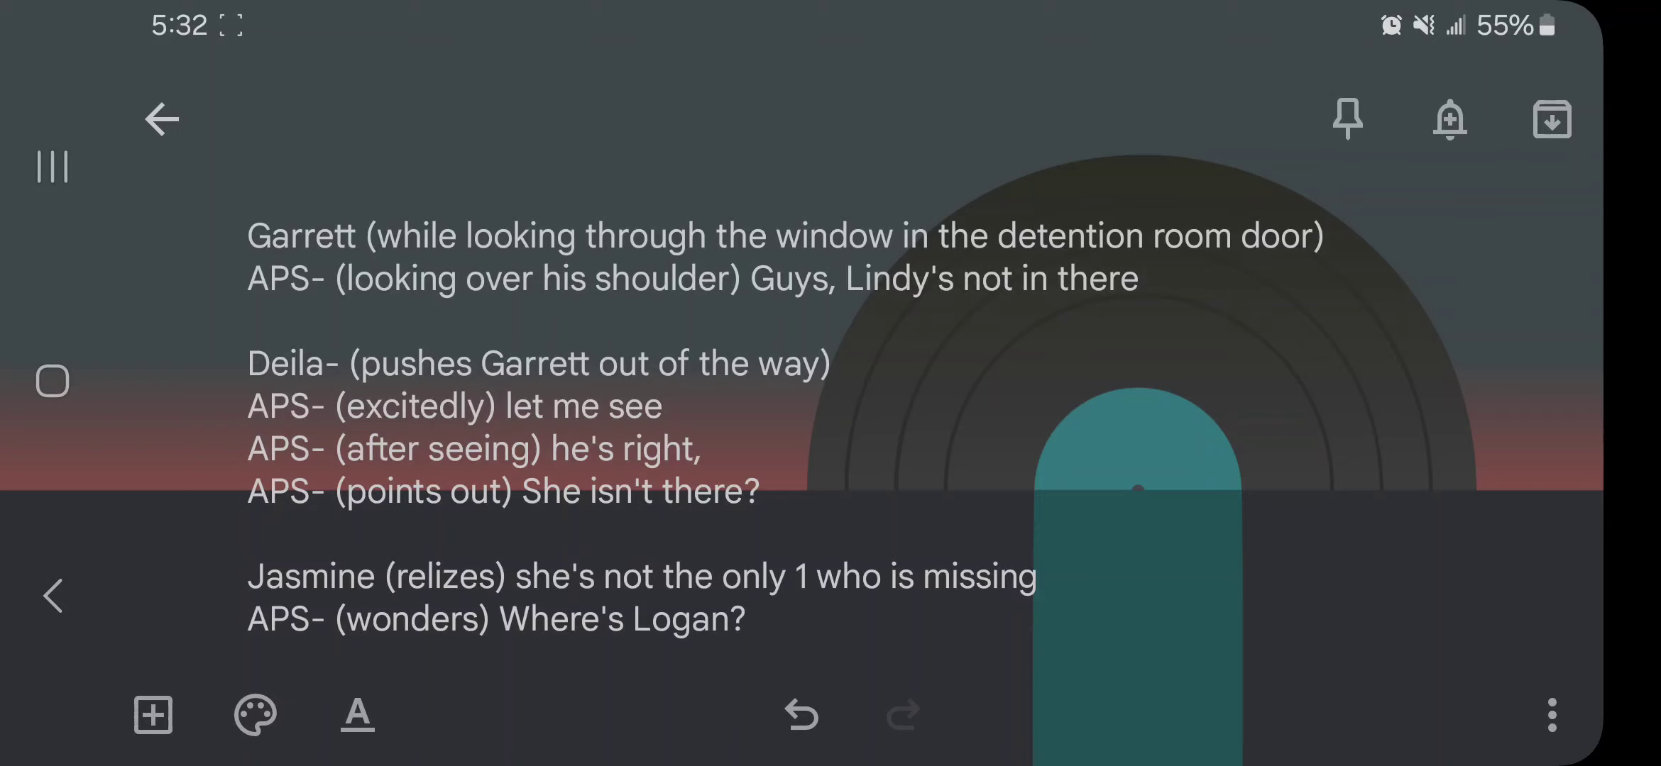
{"action": "scroll", "coordinate": [785, 426], "scroll_direction": "down", "scroll_amount": 1}
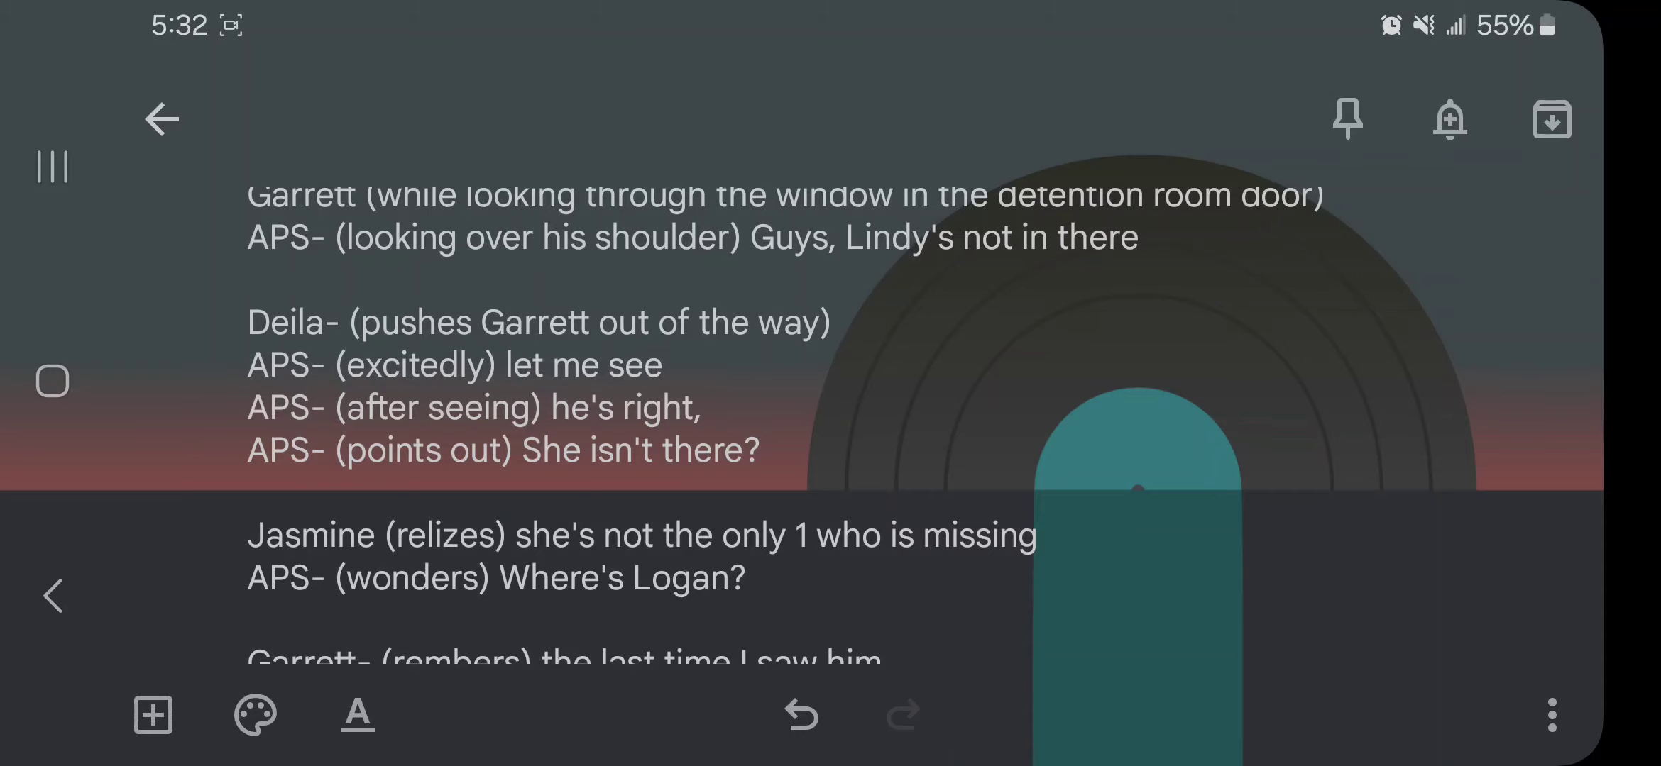
{"action": "scroll", "coordinate": [685, 422], "scroll_direction": "down", "scroll_amount": 3}
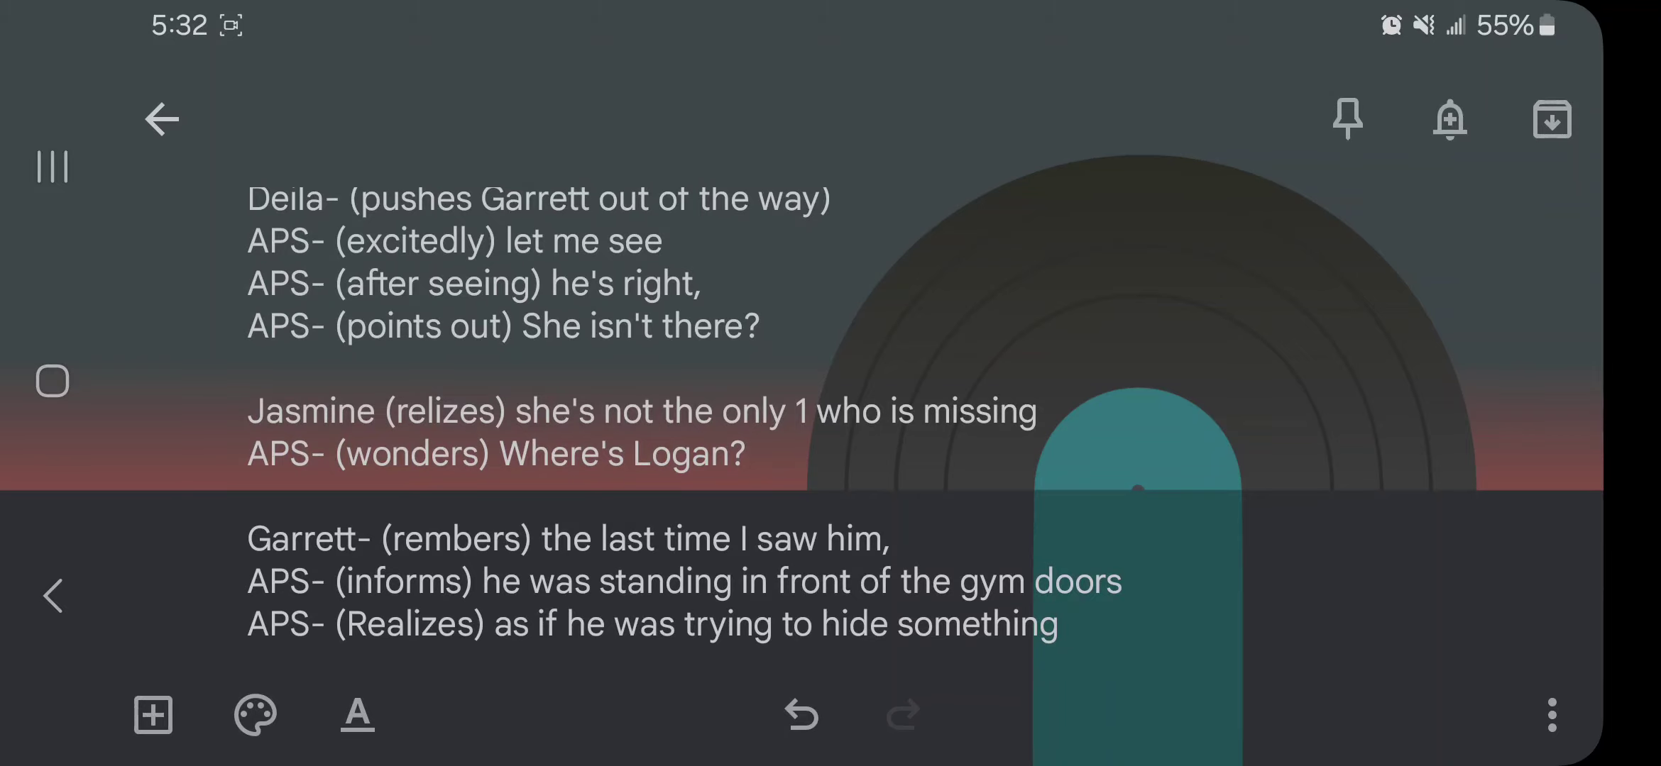
{"action": "scroll", "coordinate": [685, 426], "scroll_direction": "down", "scroll_amount": 3}
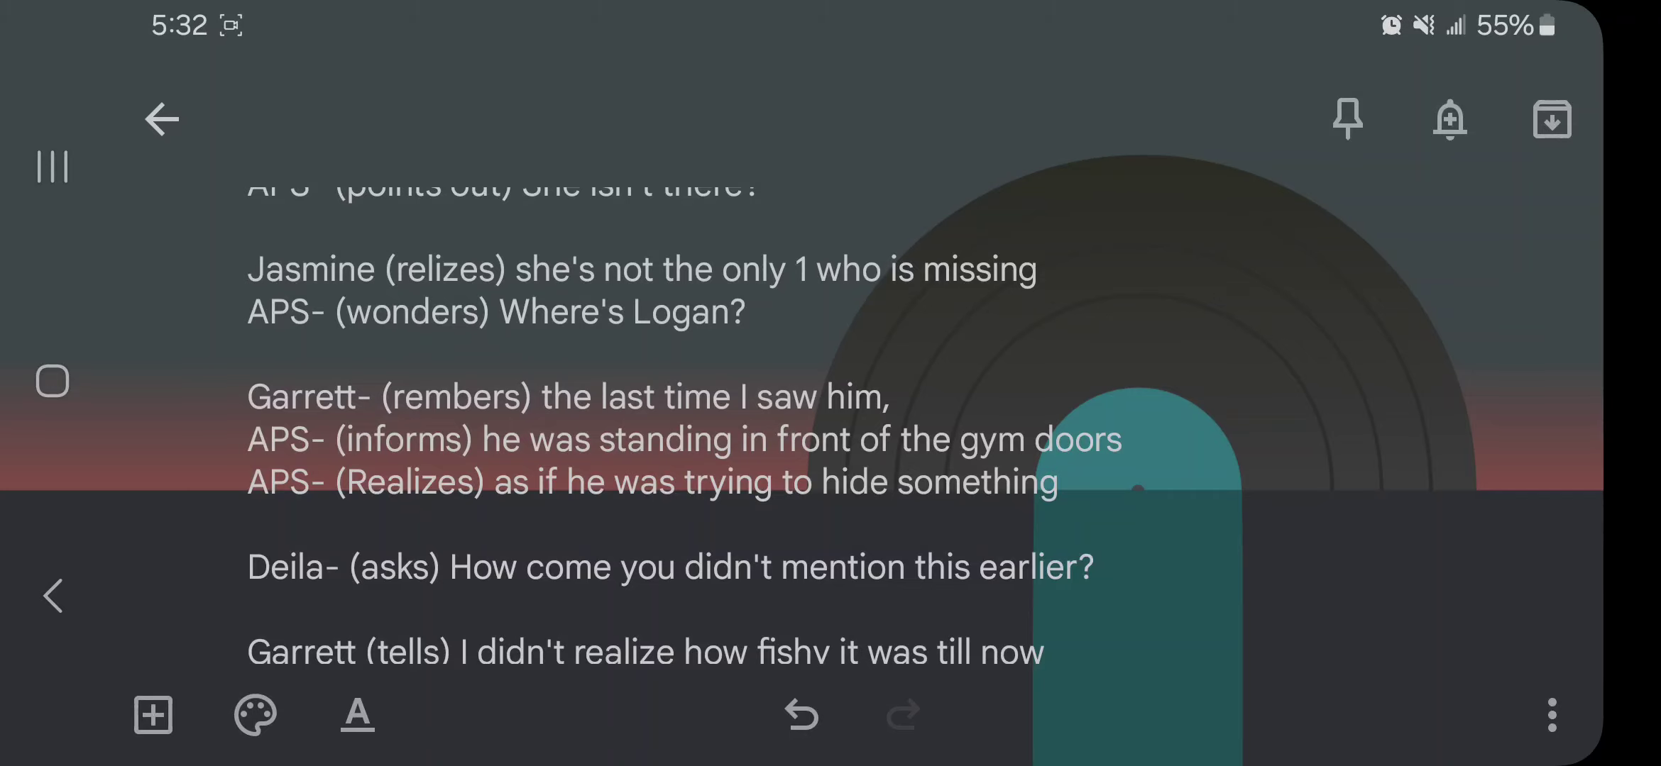
{"action": "scroll", "coordinate": [685, 426], "scroll_direction": "down", "scroll_amount": 2}
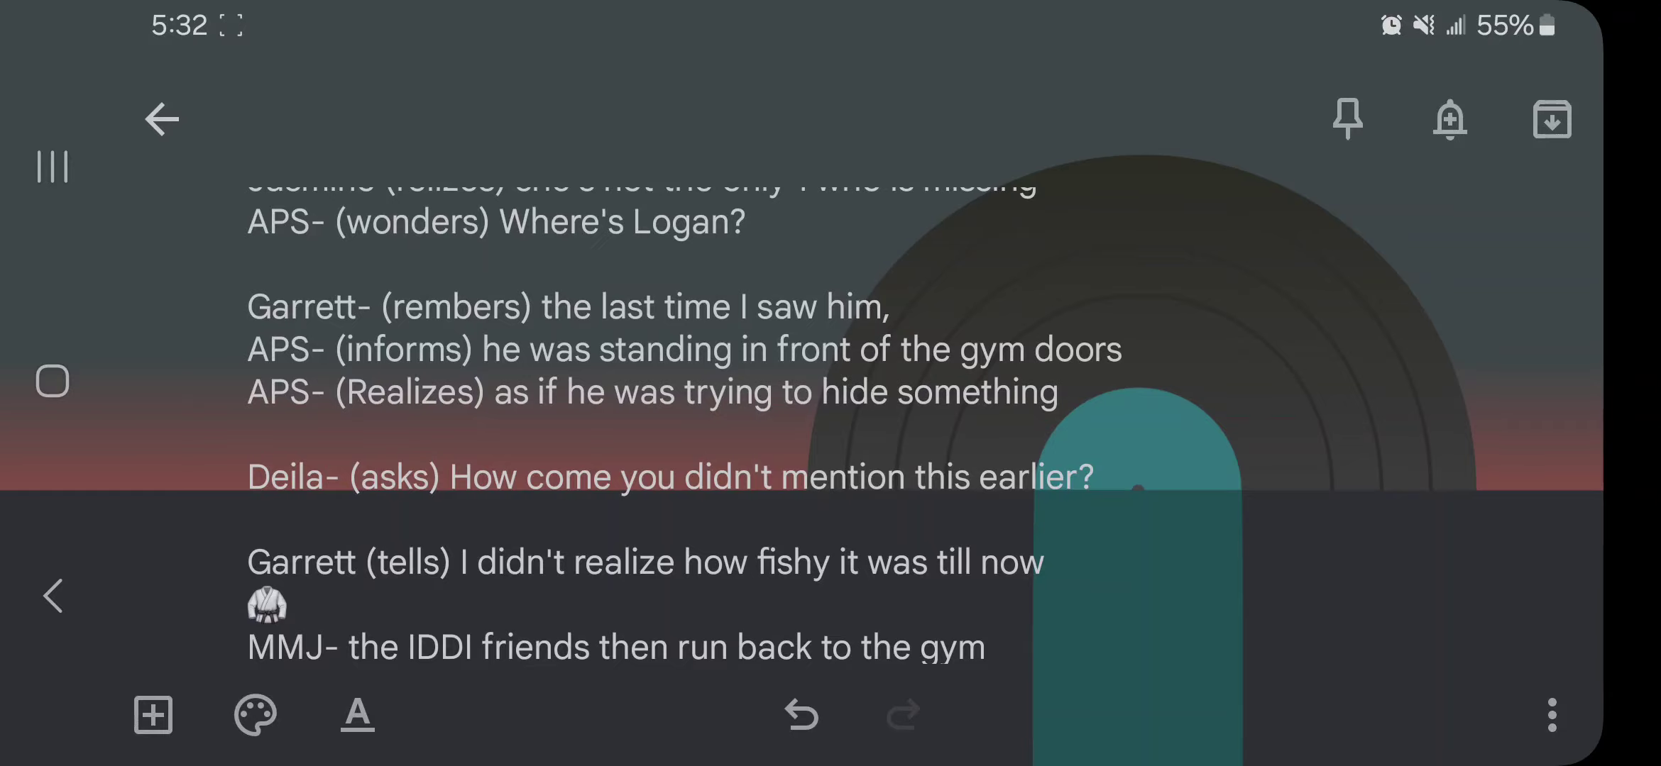
Scroll to Jasmine spotting Lindy through the window and Logan's 'she's in detion' claim
{"action": "scroll", "coordinate": [710, 426], "scroll_direction": "down", "scroll_amount": 5}
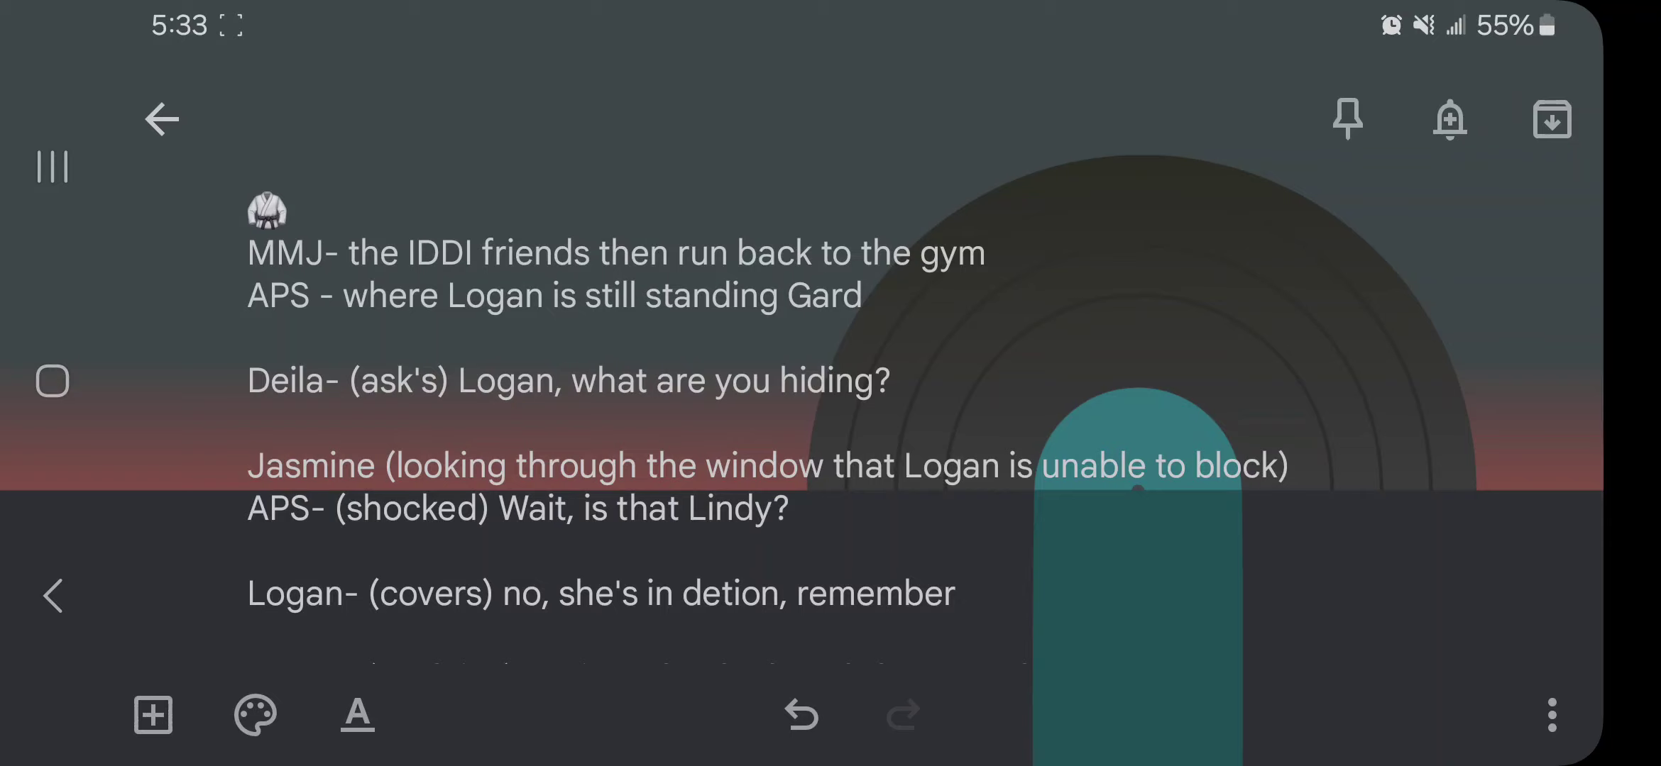
{"action": "scroll", "coordinate": [766, 425], "scroll_direction": "down", "scroll_amount": 3}
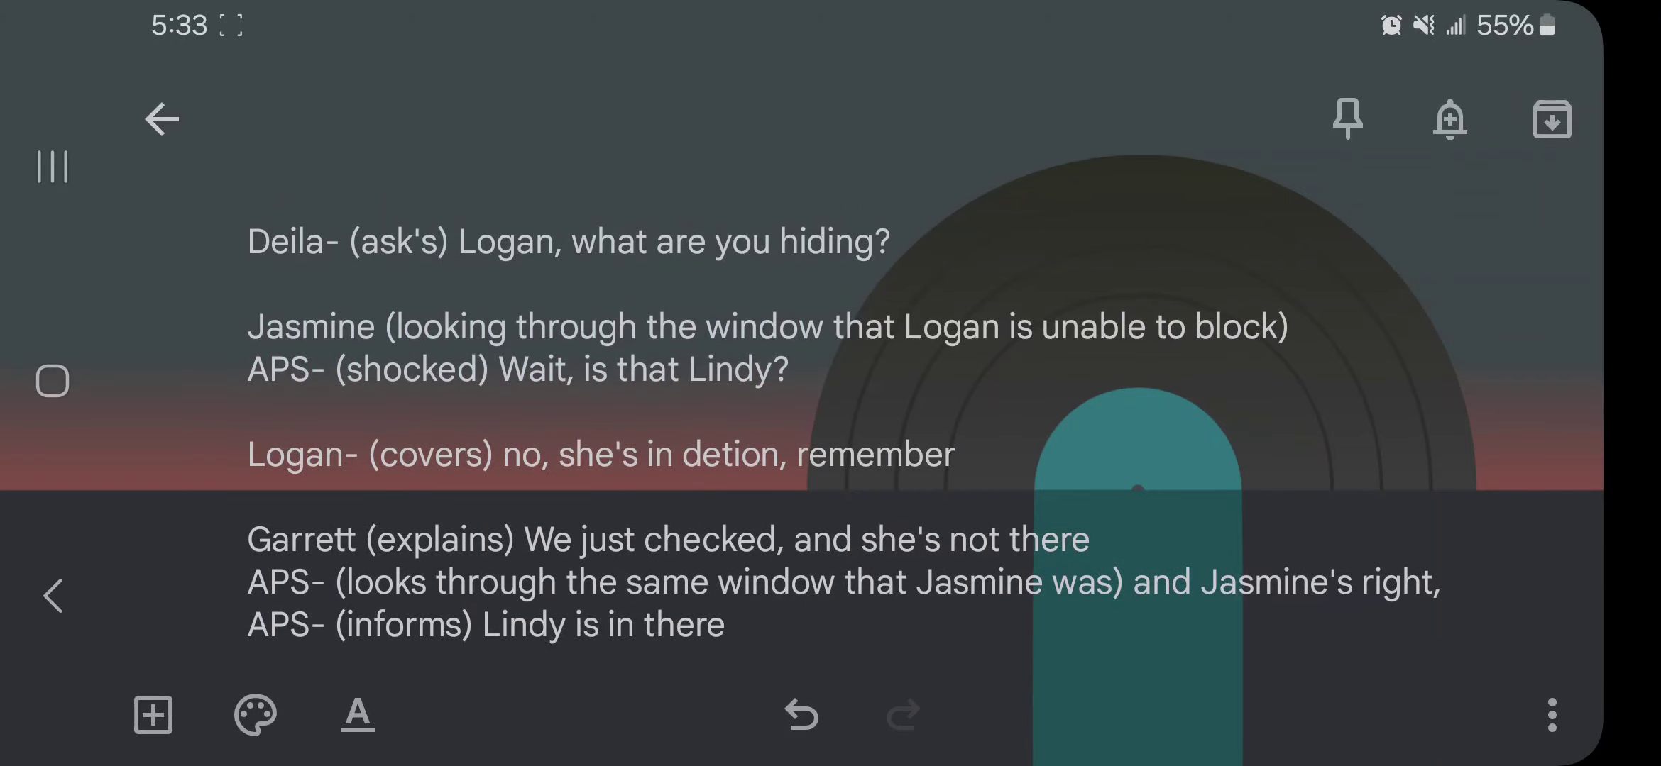
Correct 'detion' to 'dention' in Logan's 'she's in detion' line
{"action": "left_click", "coordinate": [734, 455]}
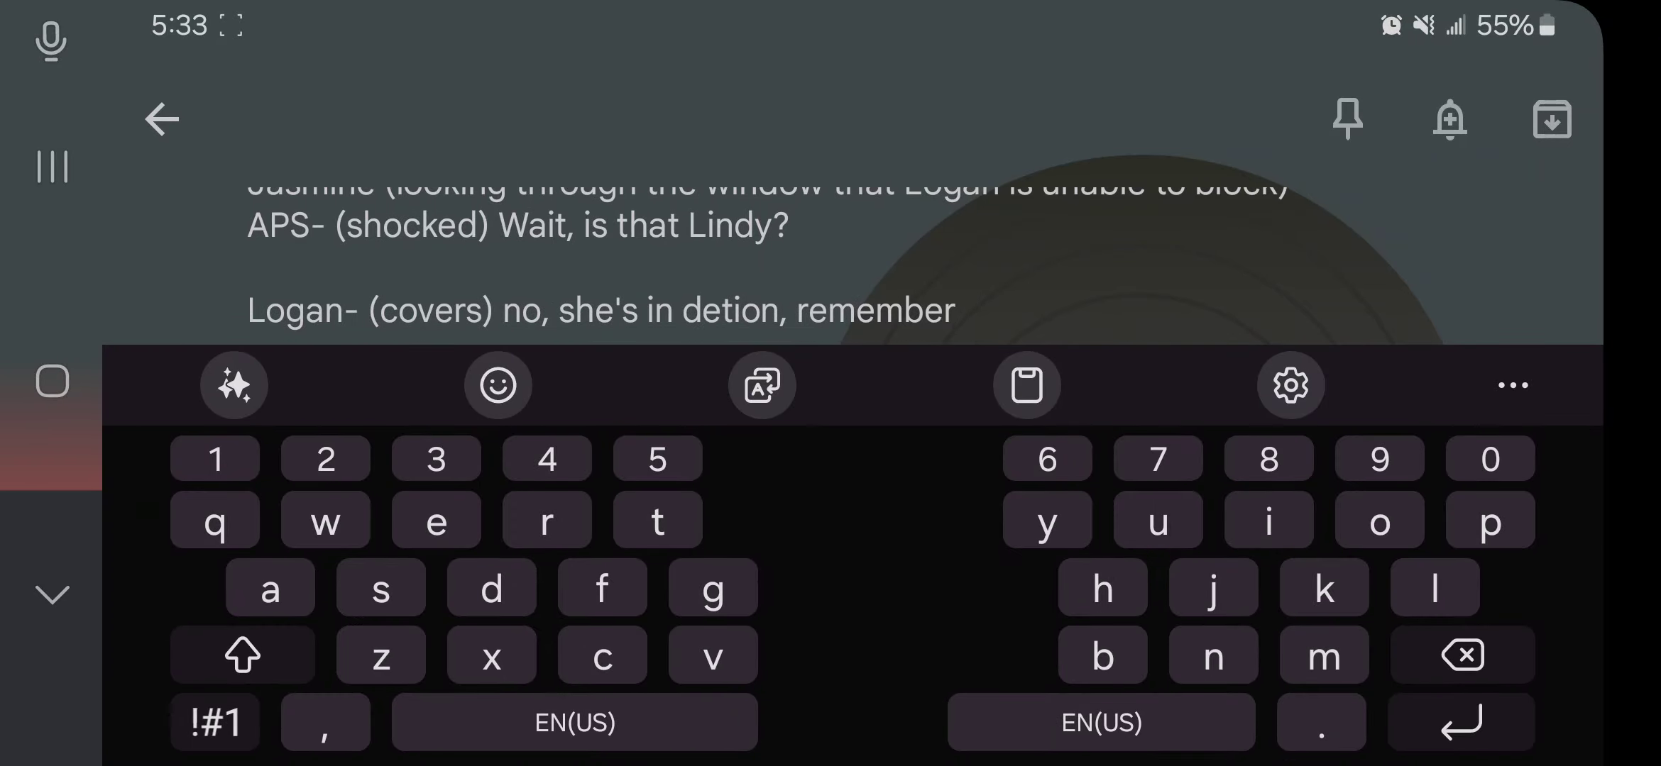
{"action": "left_click", "coordinate": [720, 310]}
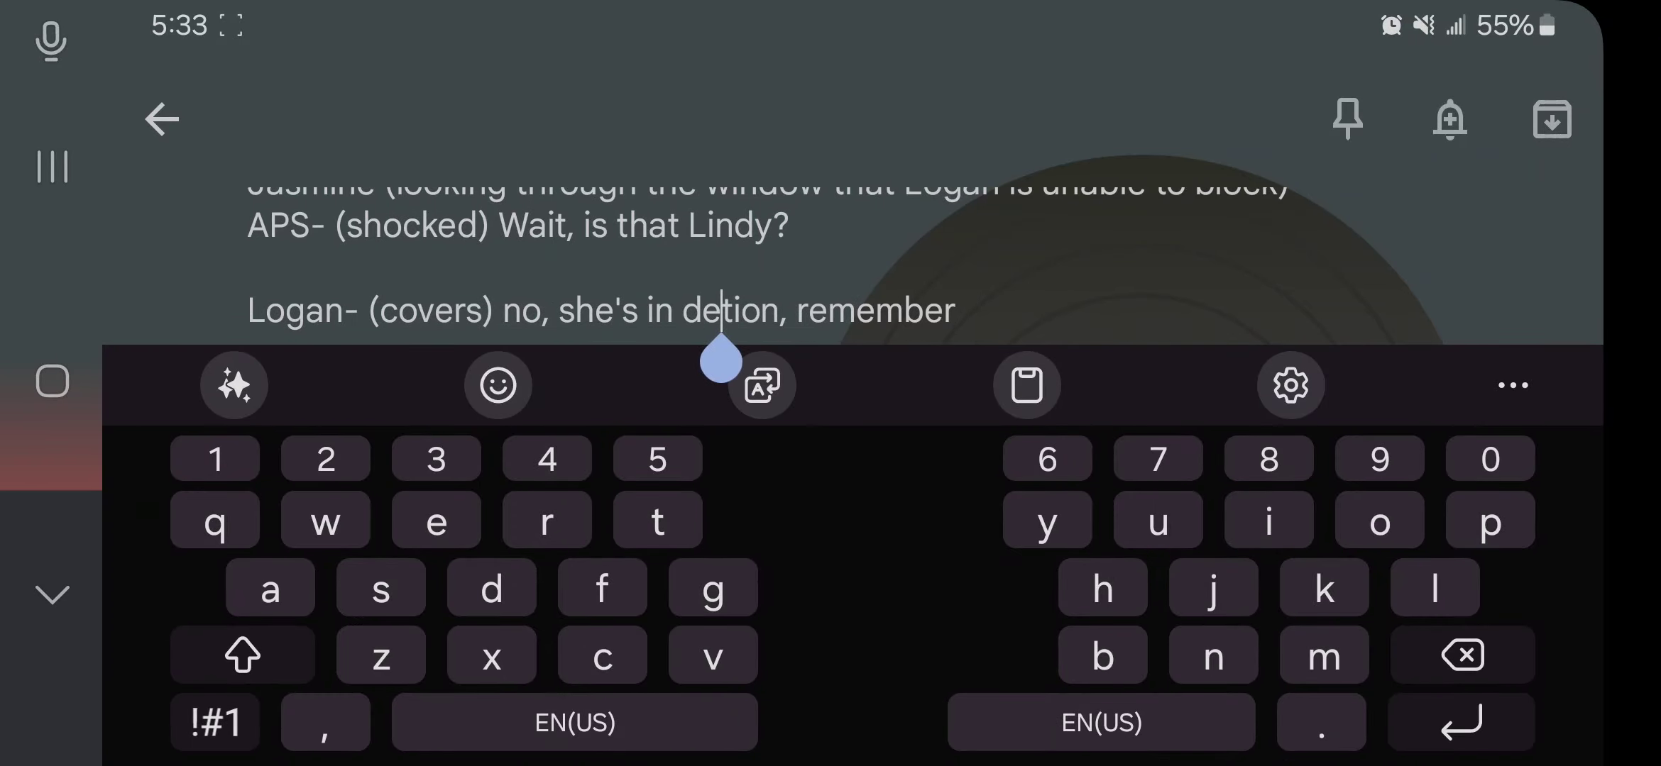
{"action": "type", "text": "n"}
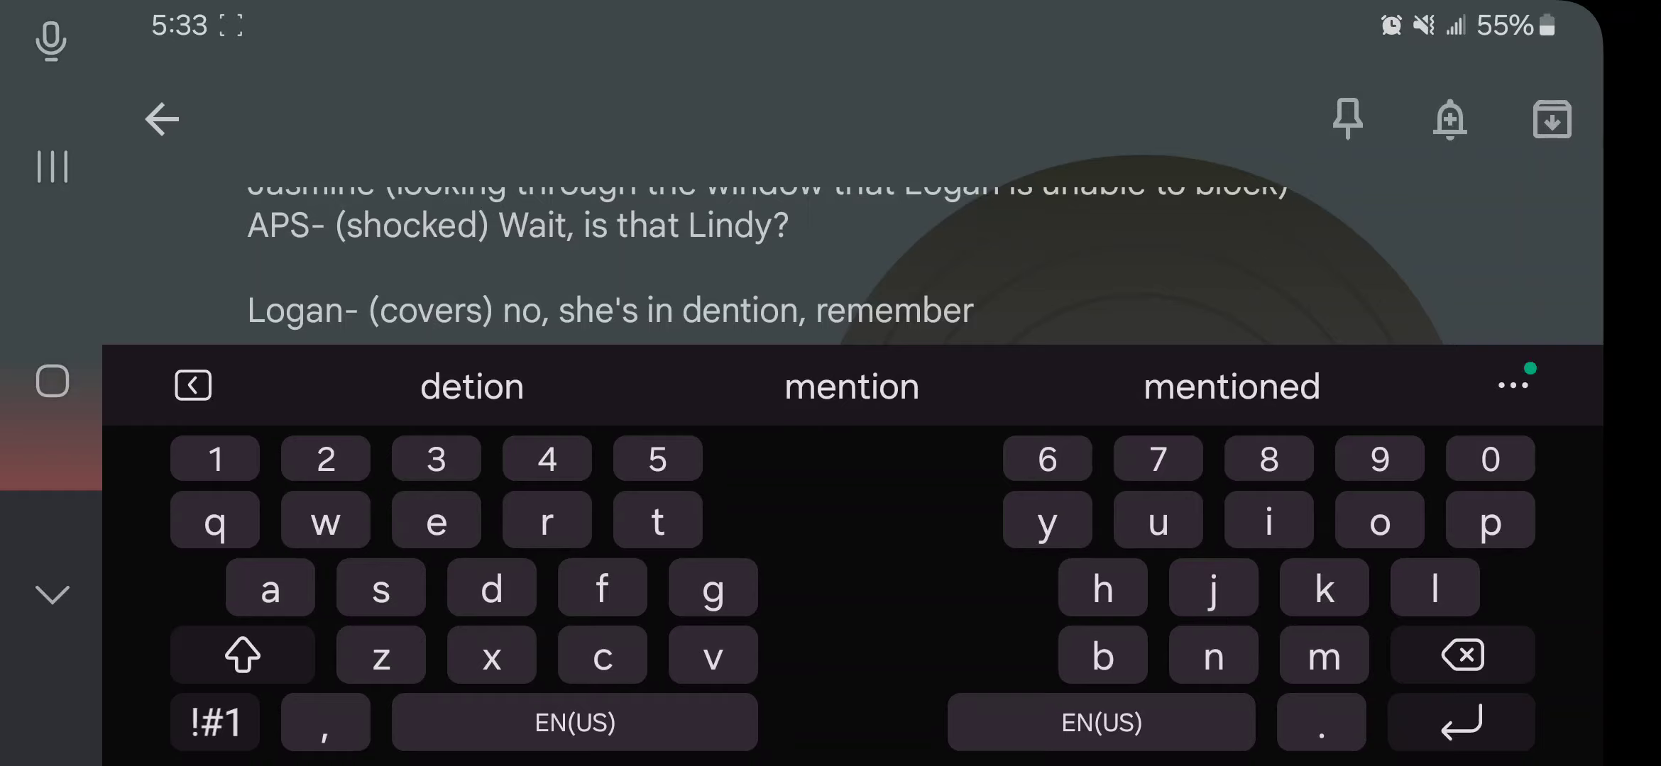
{"action": "left_click", "coordinate": [760, 310]}
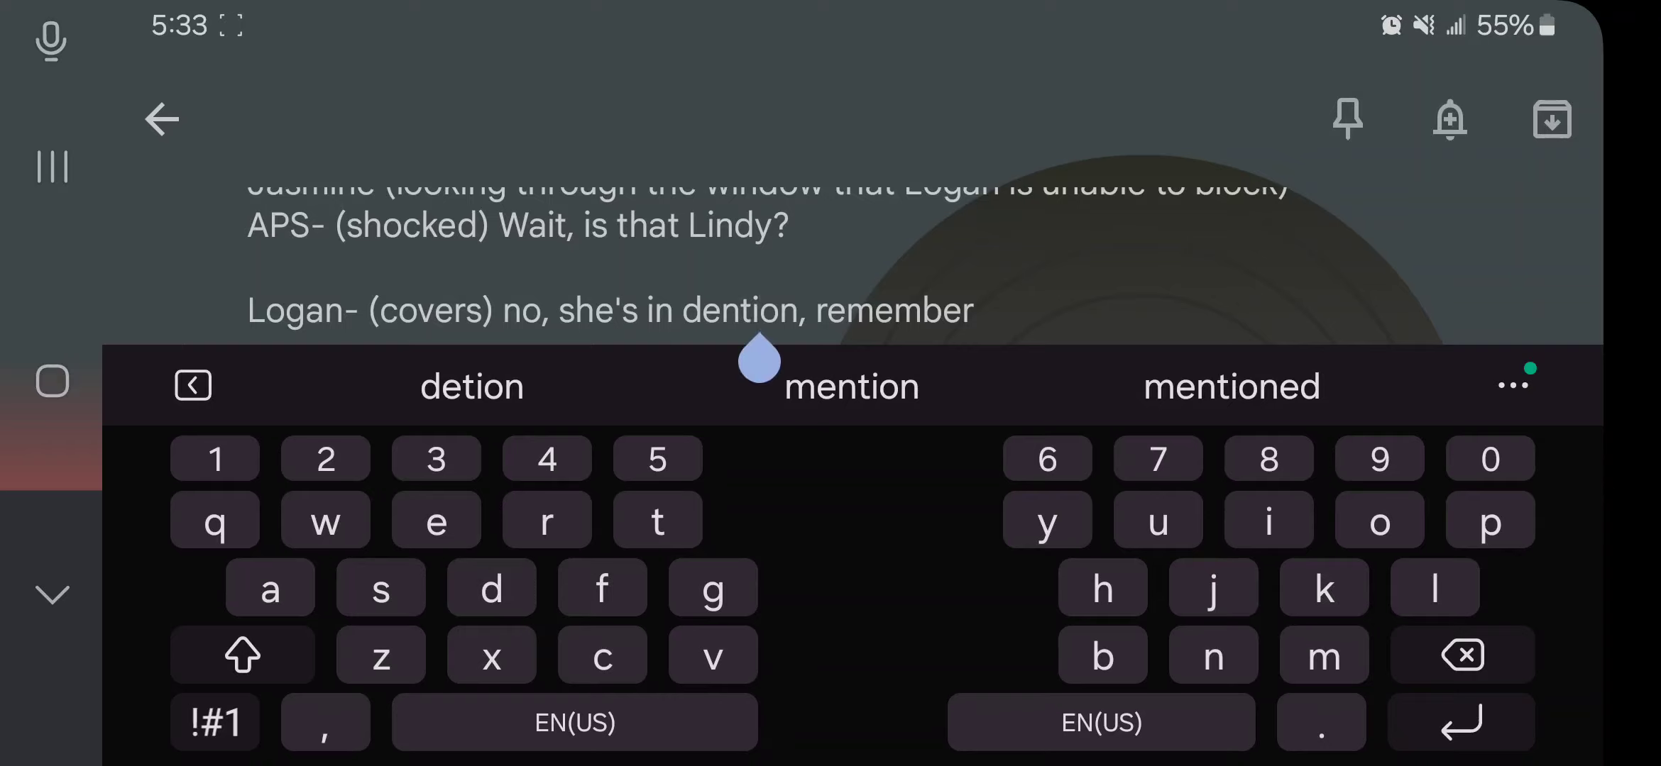
{"action": "left_click", "coordinate": [780, 310]}
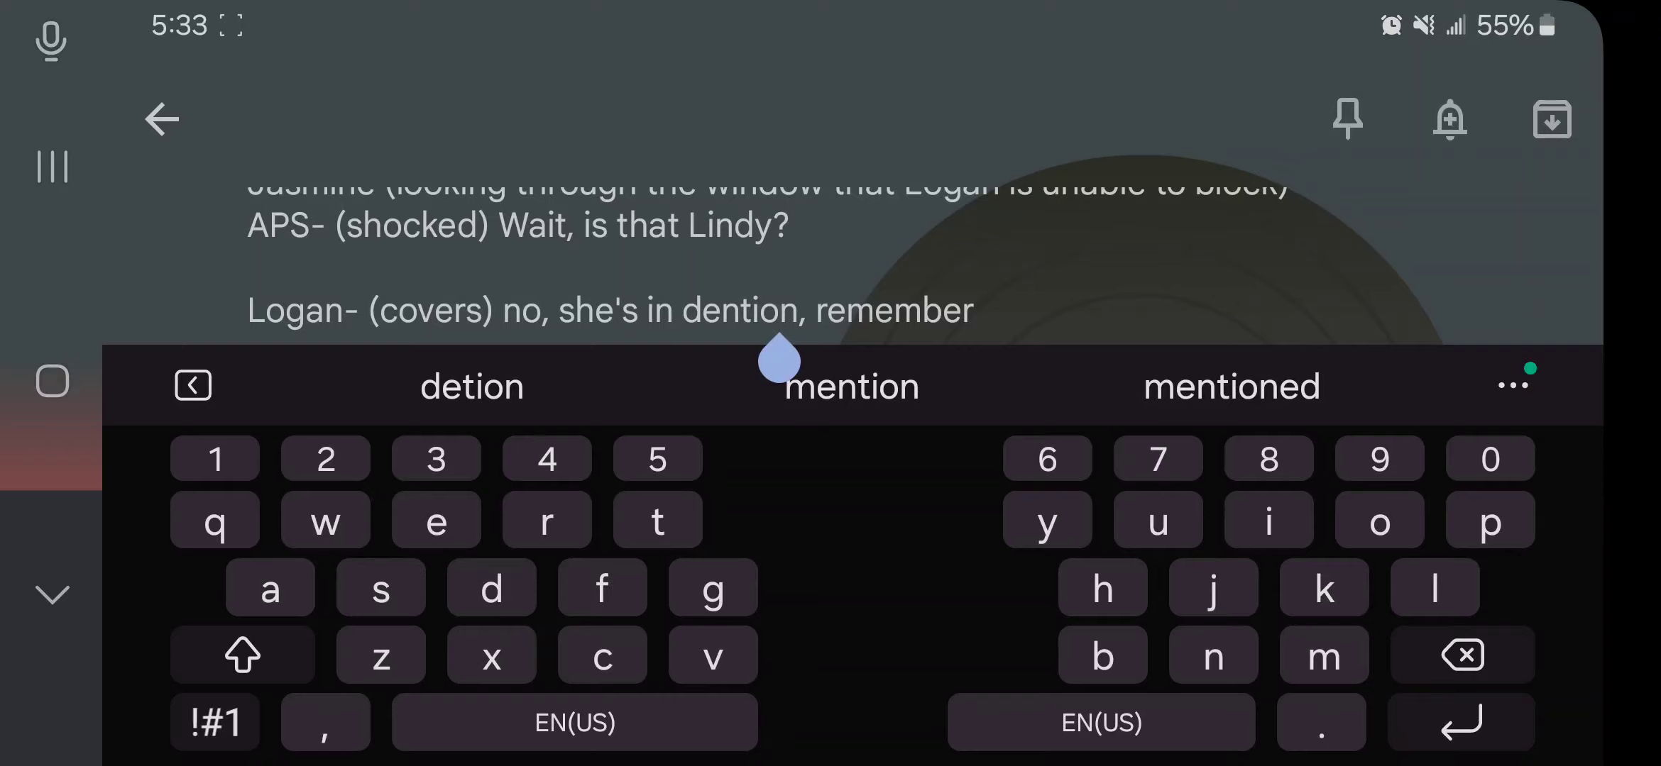
{"action": "left_click", "coordinate": [51, 595]}
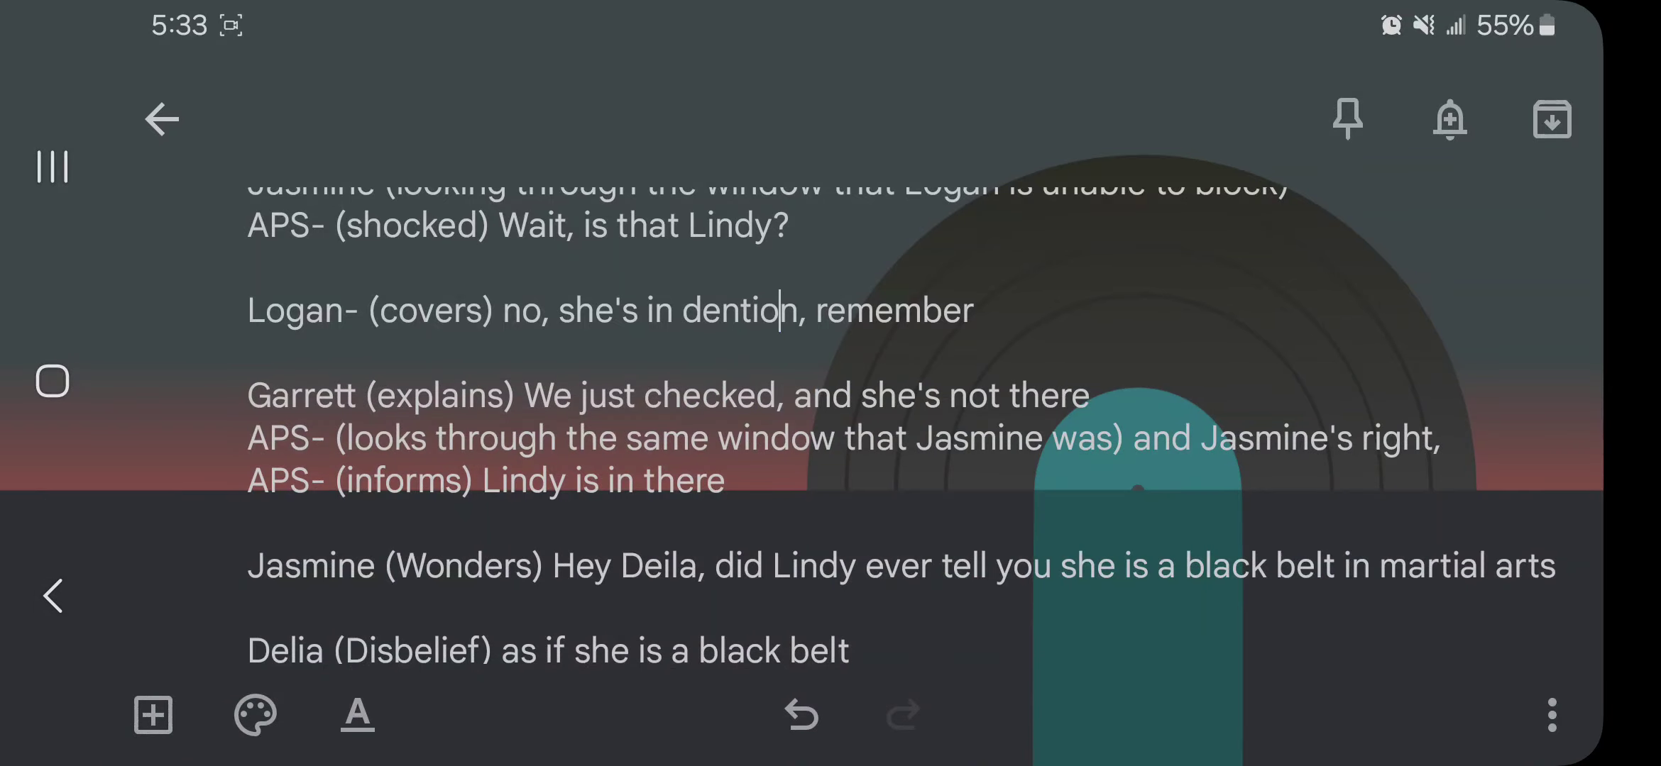
Scroll to Logan entering first and Jack asking Kim why Ricky Weaver is here
{"action": "scroll", "coordinate": [901, 426], "scroll_direction": "down", "scroll_amount": 2}
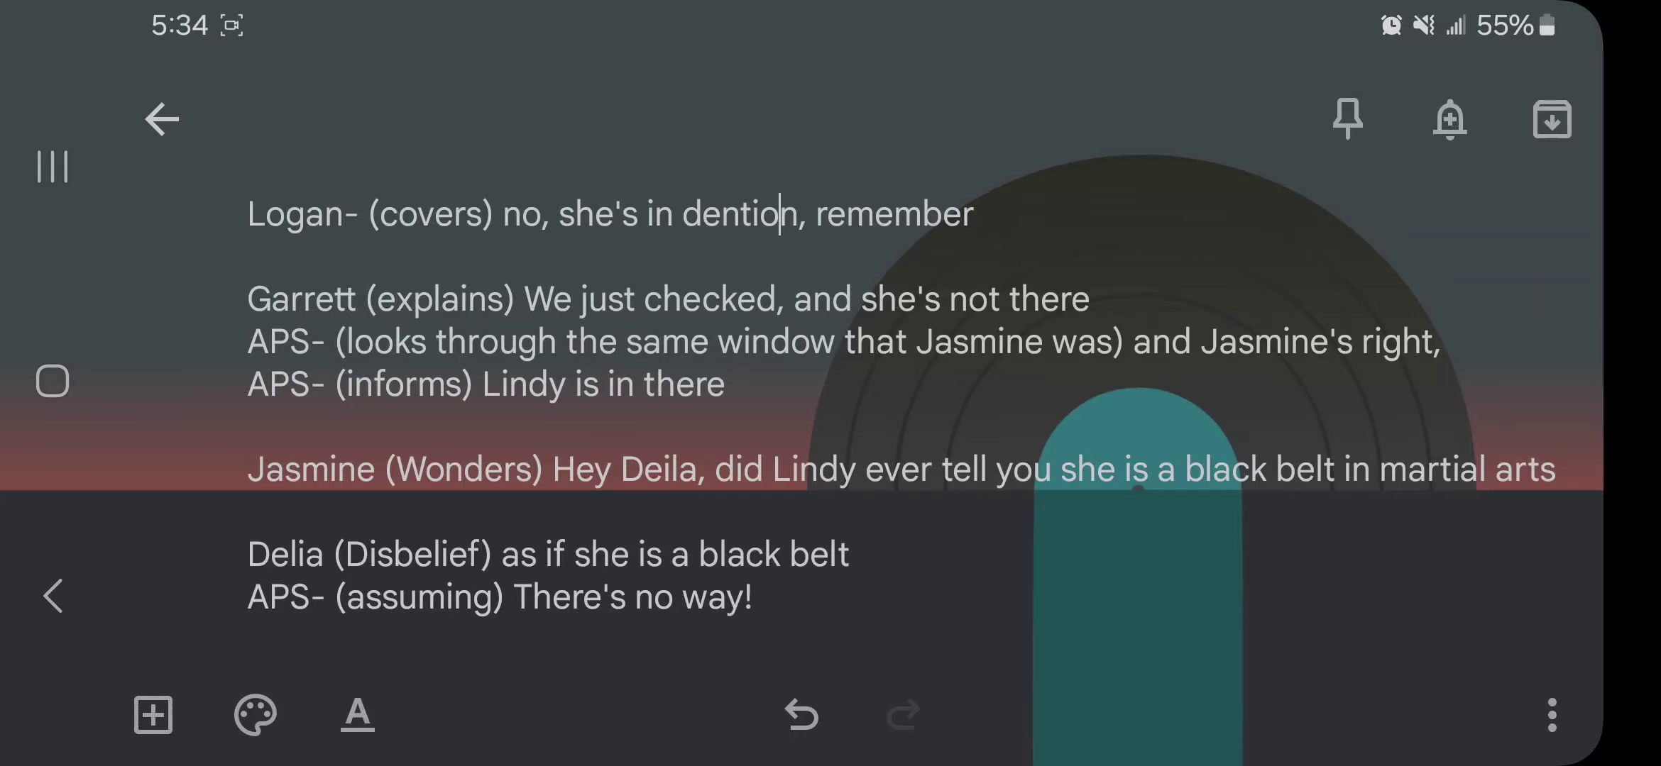
{"action": "scroll", "coordinate": [902, 426], "scroll_direction": "down", "scroll_amount": 1}
{"action": "scroll", "coordinate": [901, 426], "scroll_direction": "down", "scroll_amount": 5}
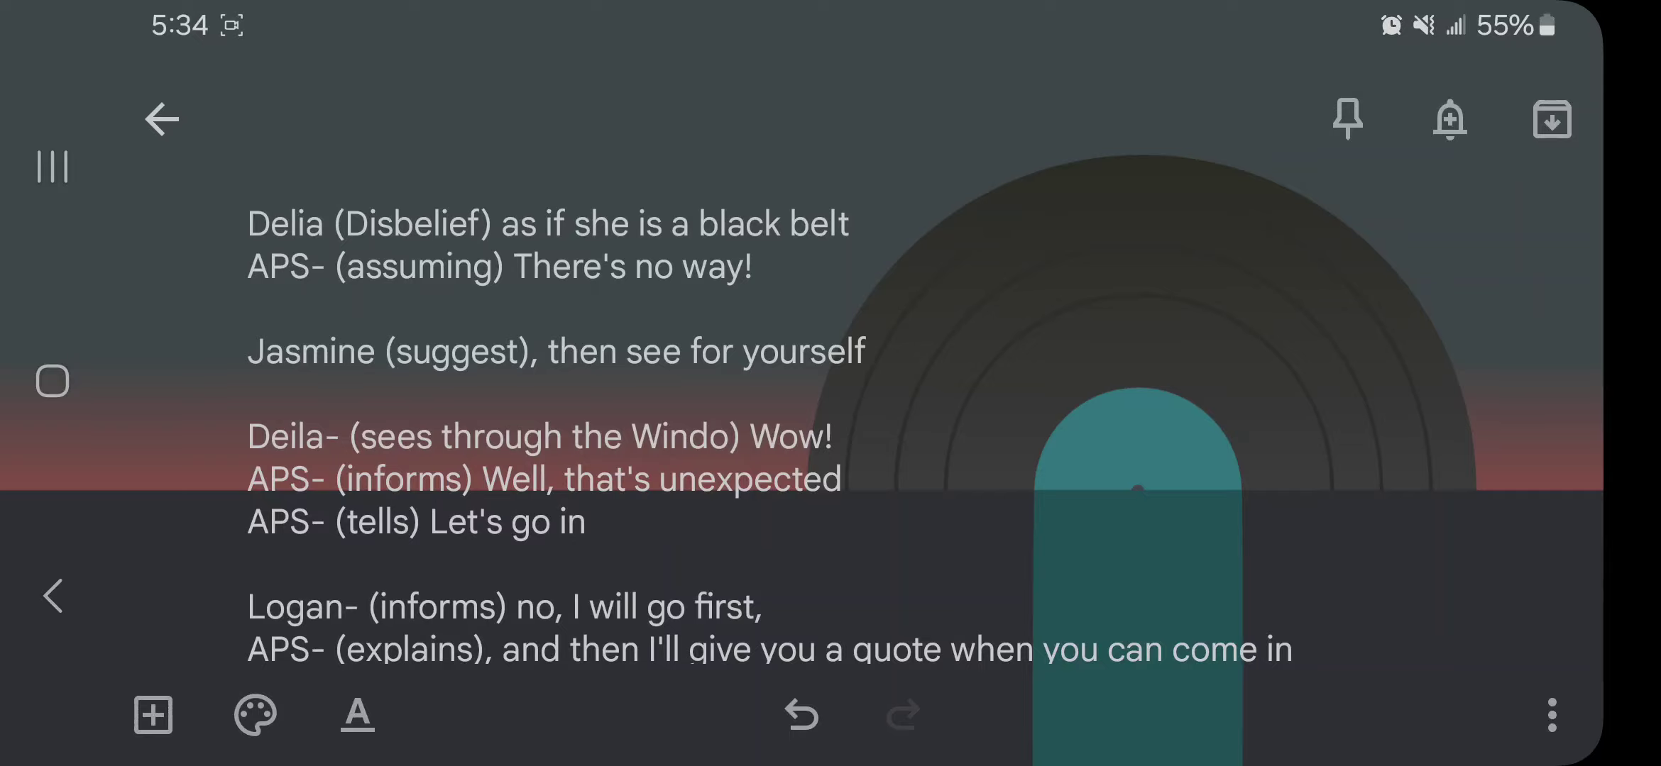
{"action": "scroll", "coordinate": [769, 426], "scroll_direction": "down", "scroll_amount": 3}
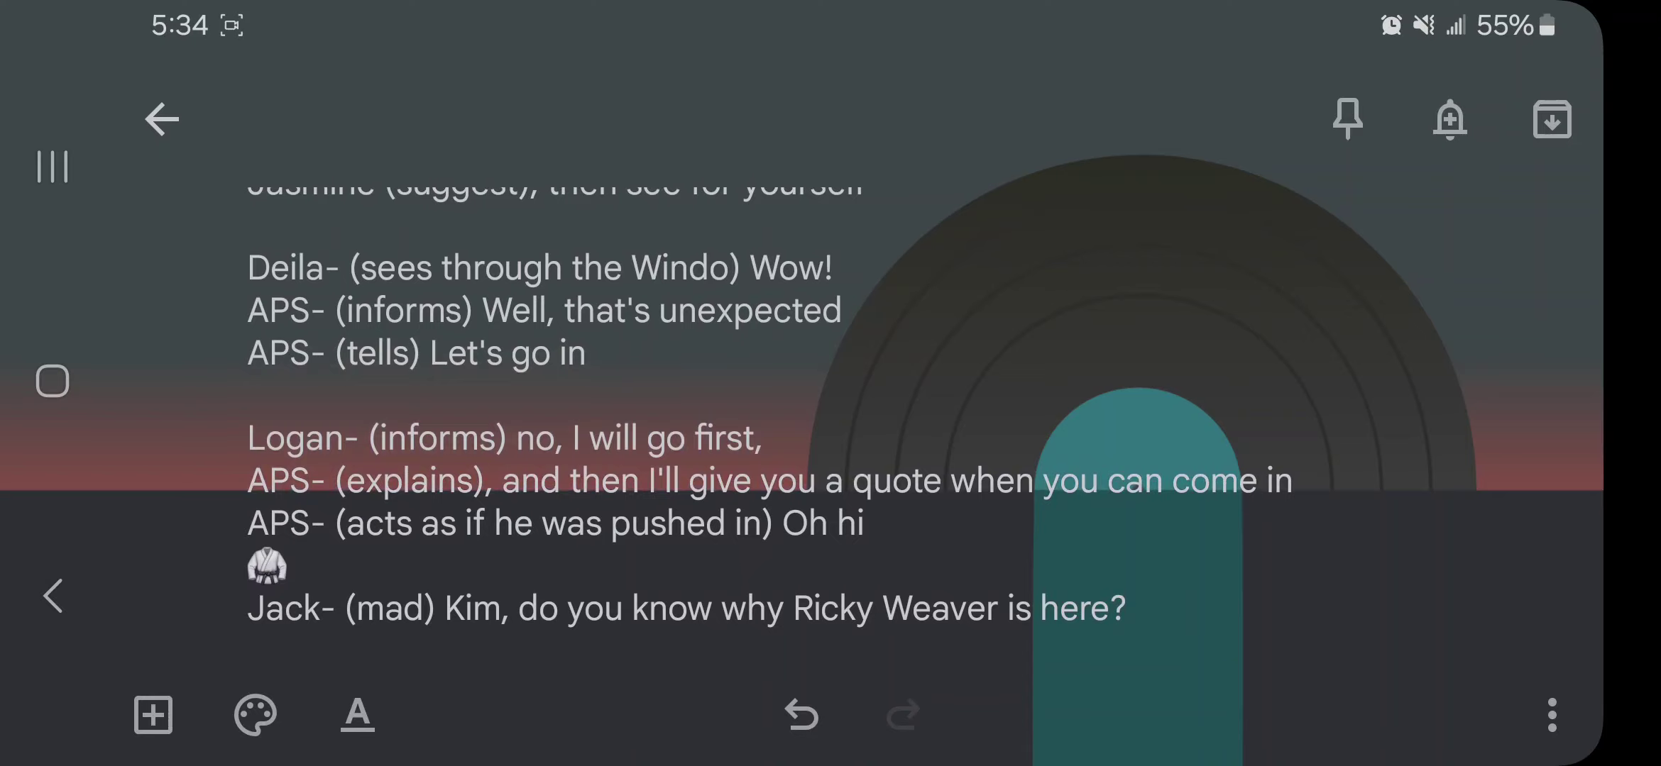
Change 'quote' to 'que' in Logan's line 'I'll give you a quote when you can come in'
{"action": "left_click", "coordinate": [942, 481]}
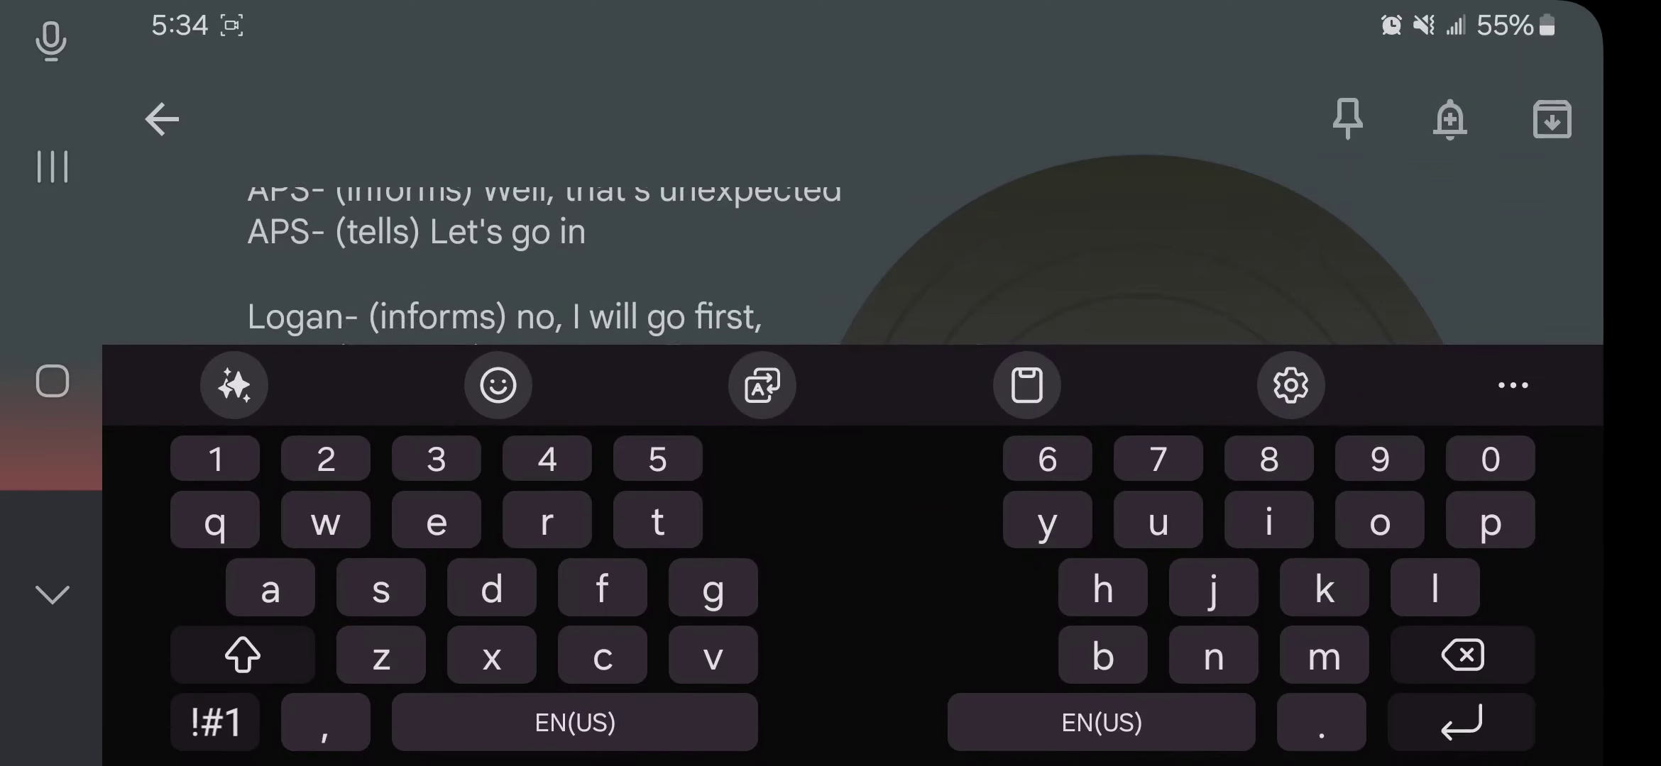
{"action": "left_click_drag", "start_coordinate": [941, 353], "coordinate": [923, 354]}
{"action": "type", "text": "l"}
{"action": "key", "text": "BackSpace"}
{"action": "key", "text": "BackSpace"}
{"action": "key", "text": "BackSpace"}
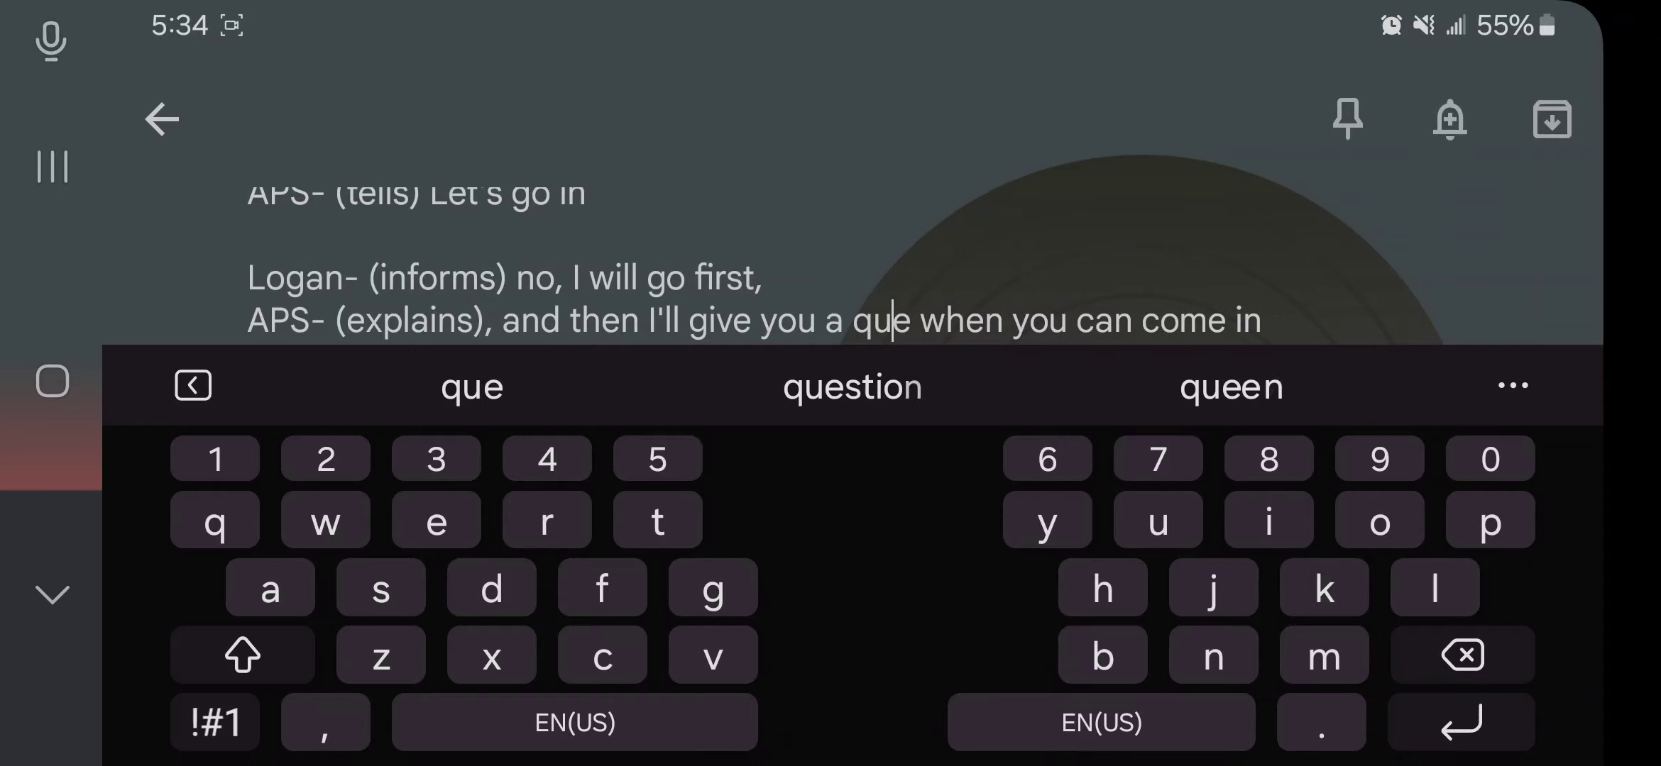
{"action": "left_click", "coordinate": [52, 595]}
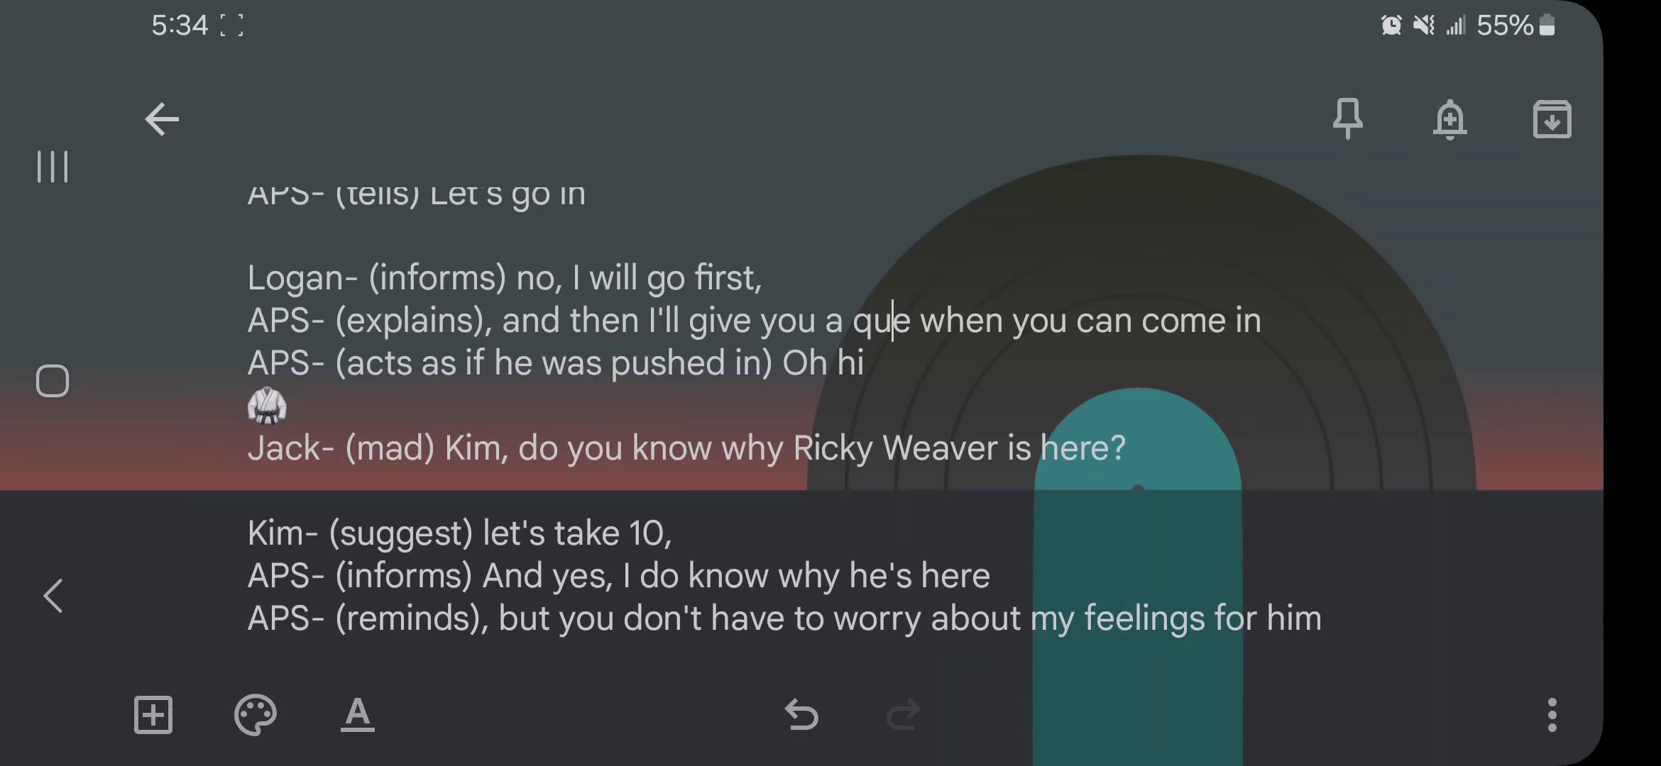
Scroll through the twins reveal down to Lindy's shocked 'there here!' line
{"action": "scroll", "coordinate": [781, 419], "scroll_direction": "down", "scroll_amount": 1}
{"action": "scroll", "coordinate": [781, 419], "scroll_direction": "down", "scroll_amount": 2}
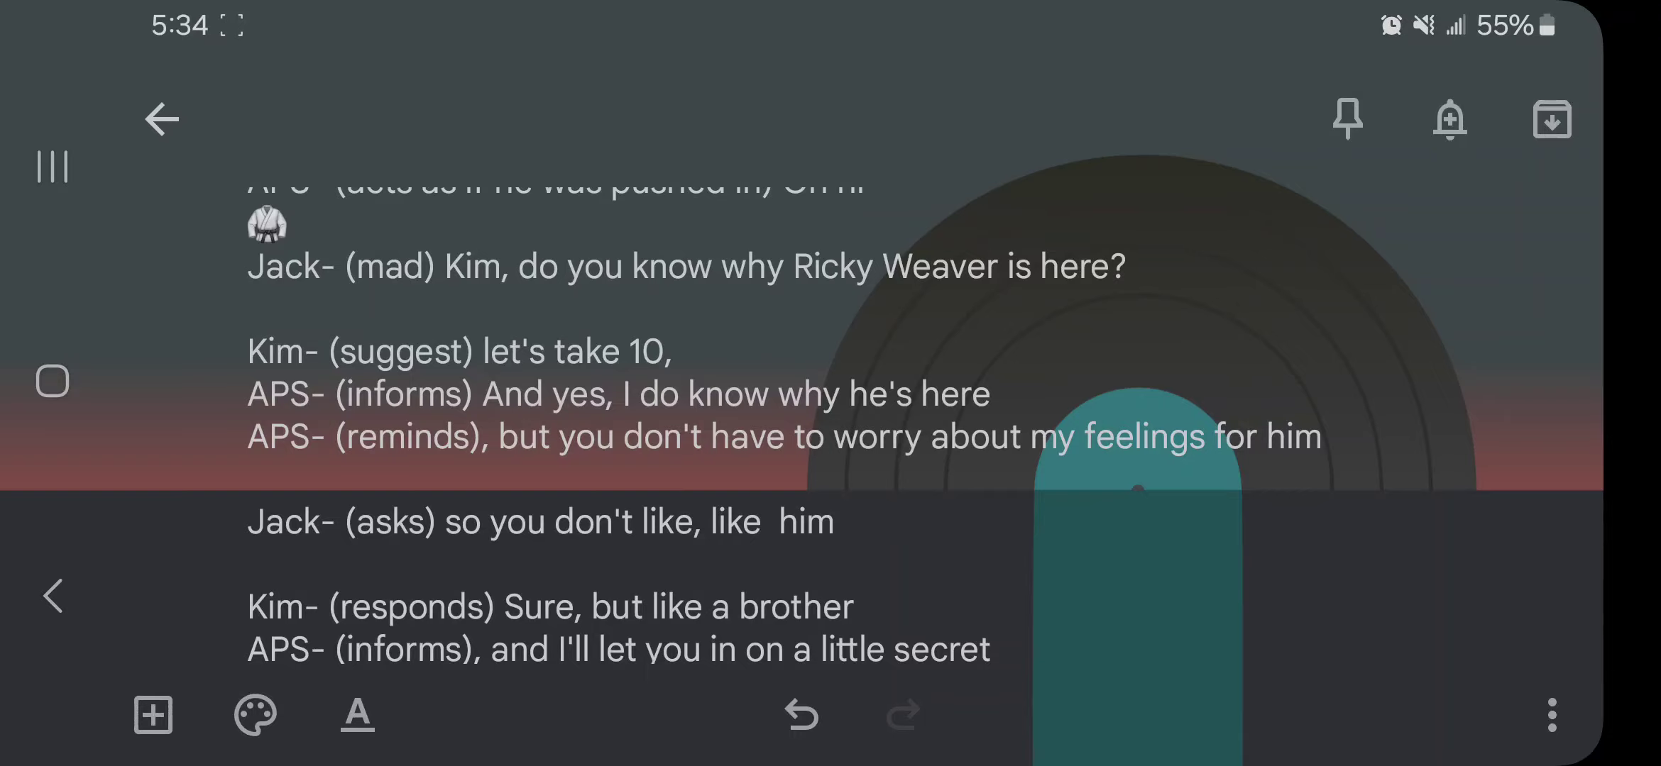
{"action": "scroll", "coordinate": [781, 426], "scroll_direction": "down", "scroll_amount": 3}
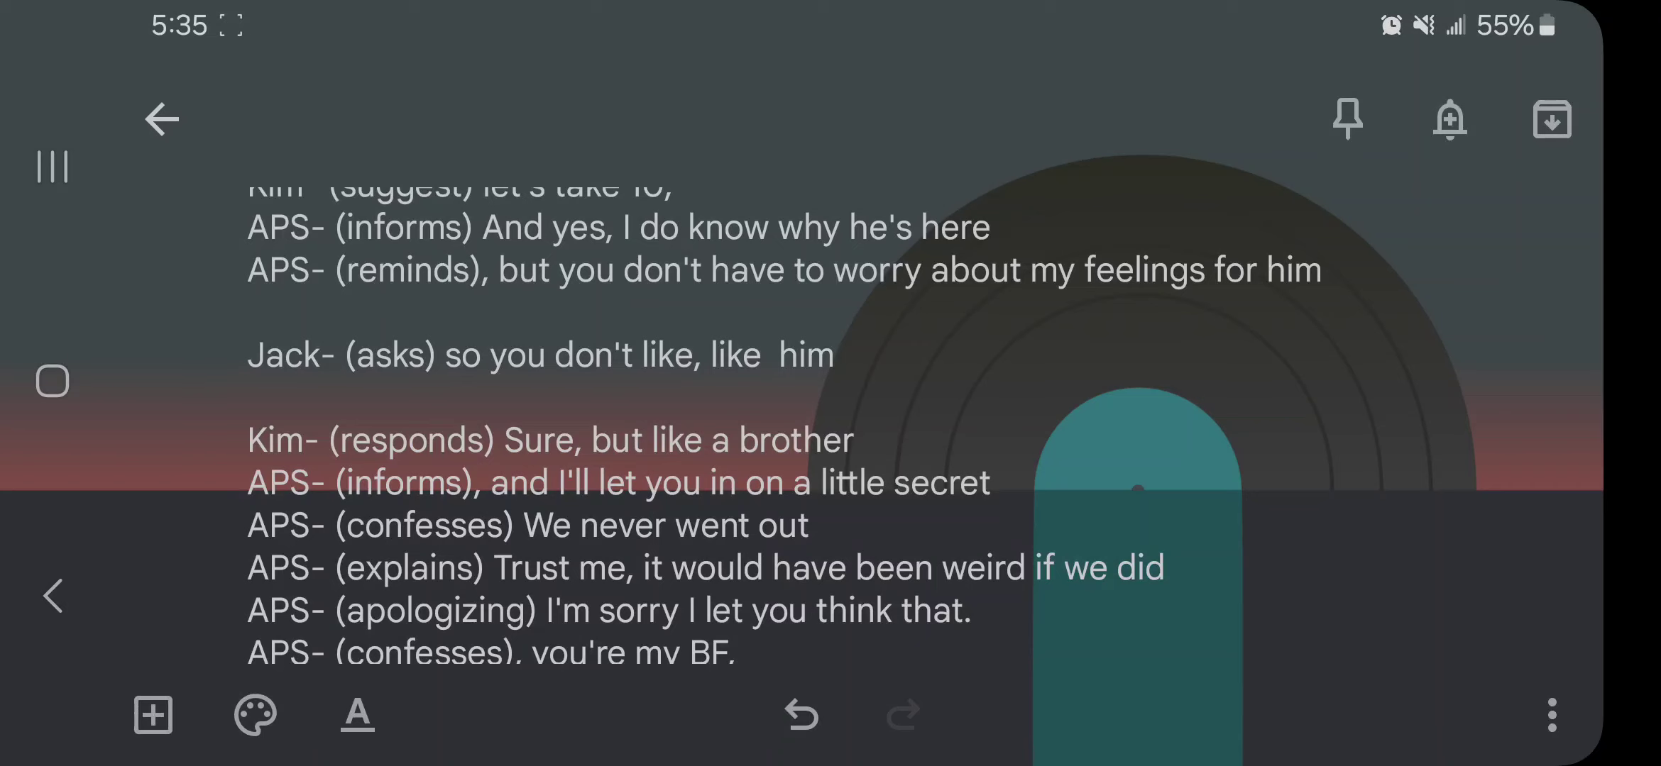
{"action": "scroll", "coordinate": [780, 426], "scroll_direction": "down", "scroll_amount": 2}
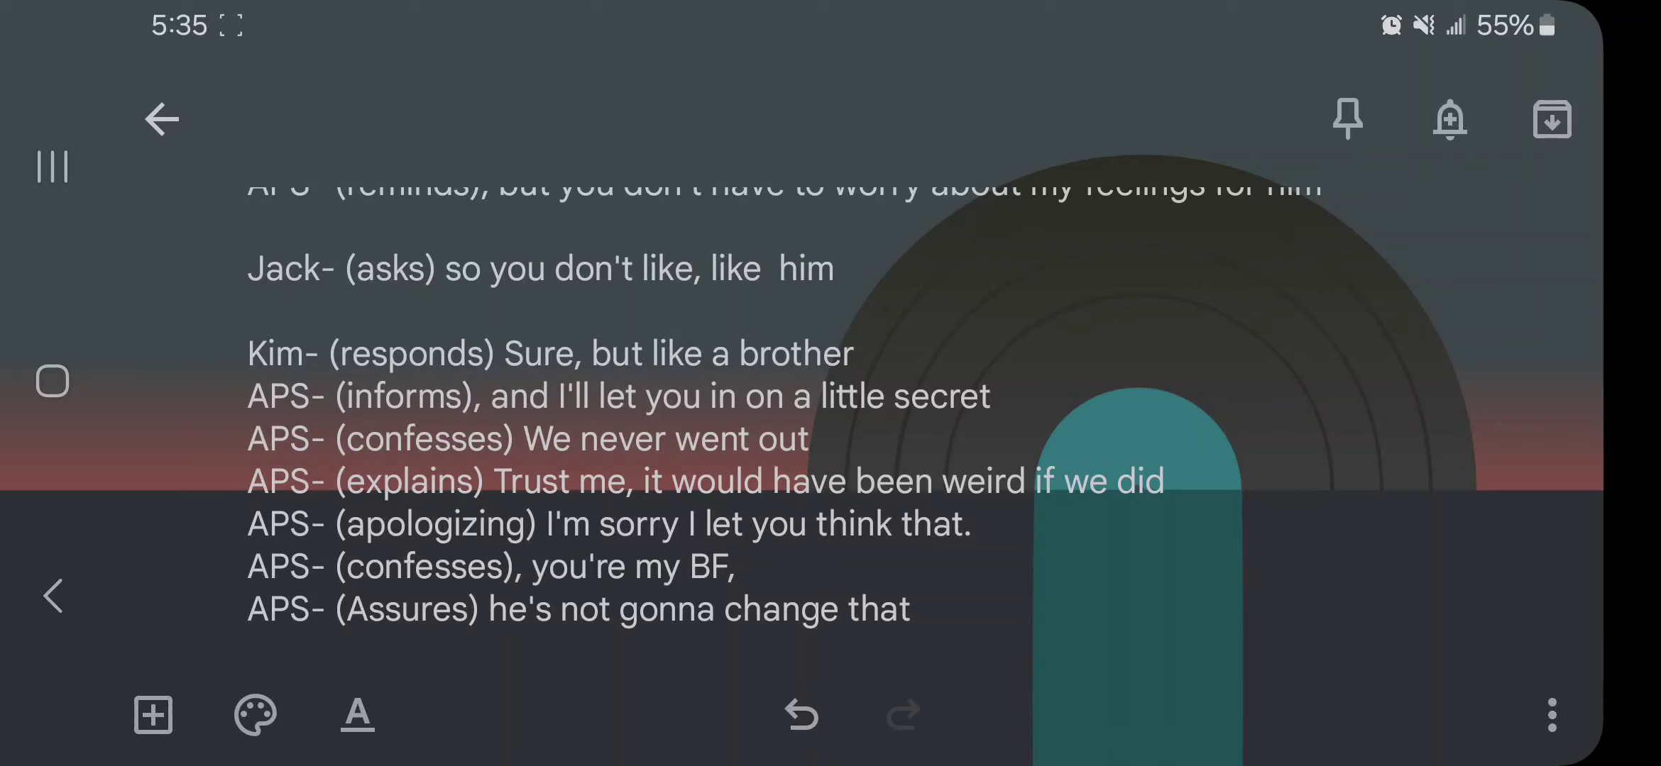
{"action": "scroll", "coordinate": [748, 423], "scroll_direction": "down", "scroll_amount": 3}
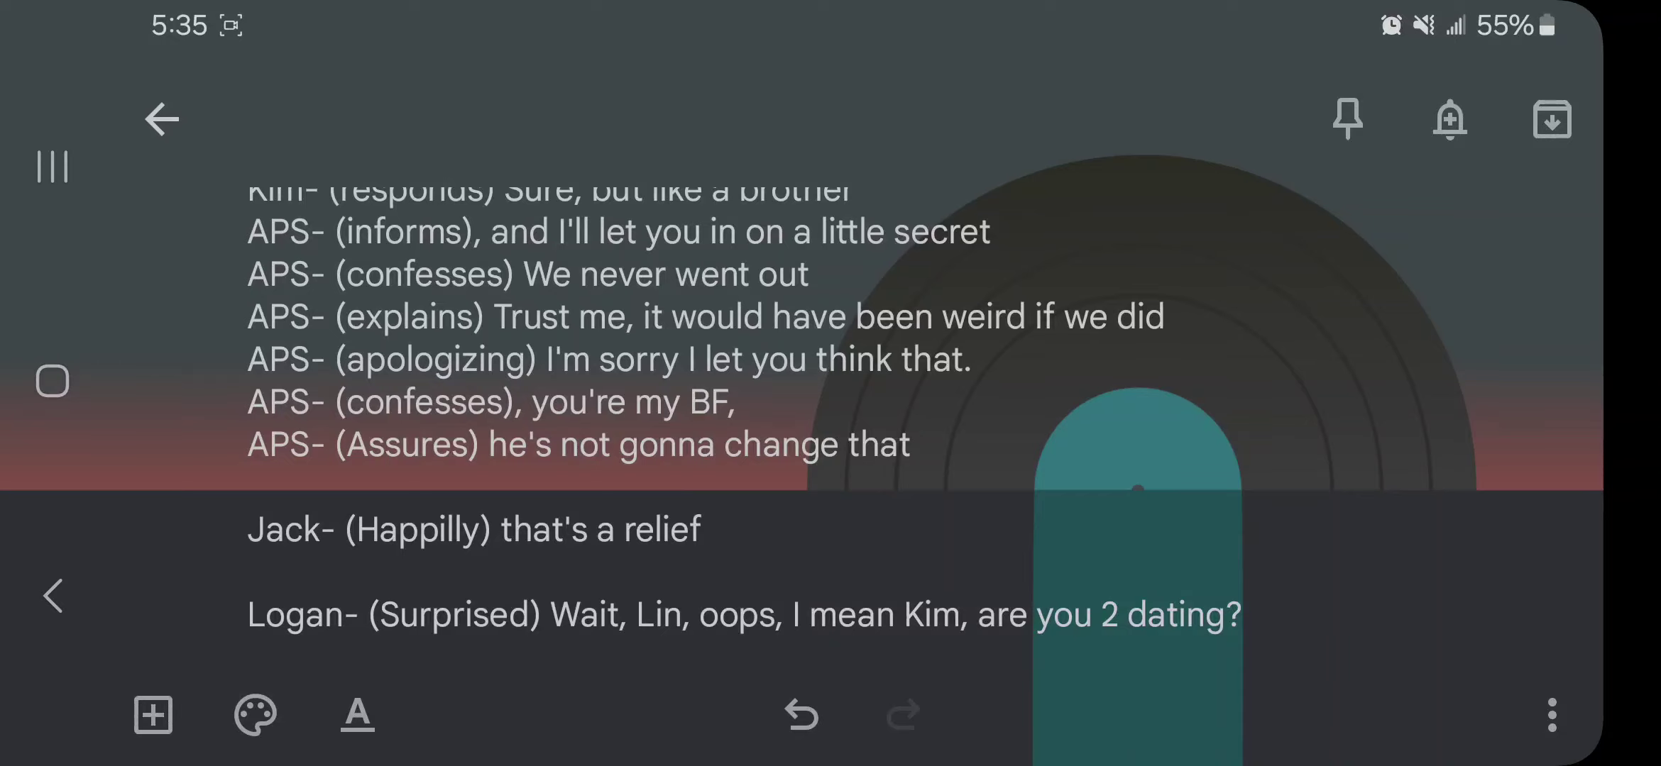
{"action": "scroll", "coordinate": [748, 419], "scroll_direction": "down", "scroll_amount": 3}
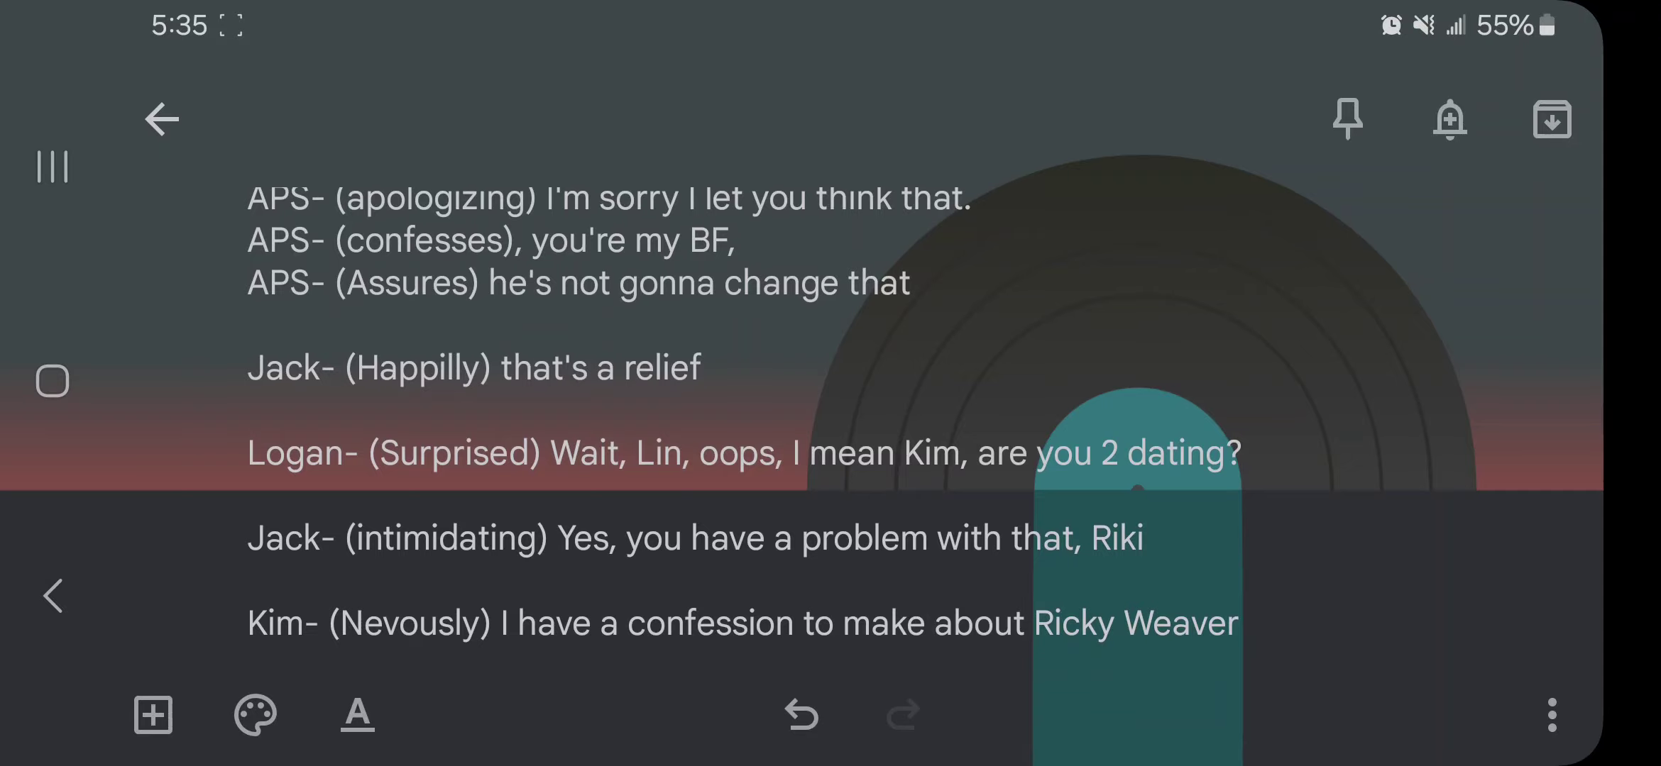
{"action": "scroll", "coordinate": [710, 426], "scroll_direction": "down", "scroll_amount": 2}
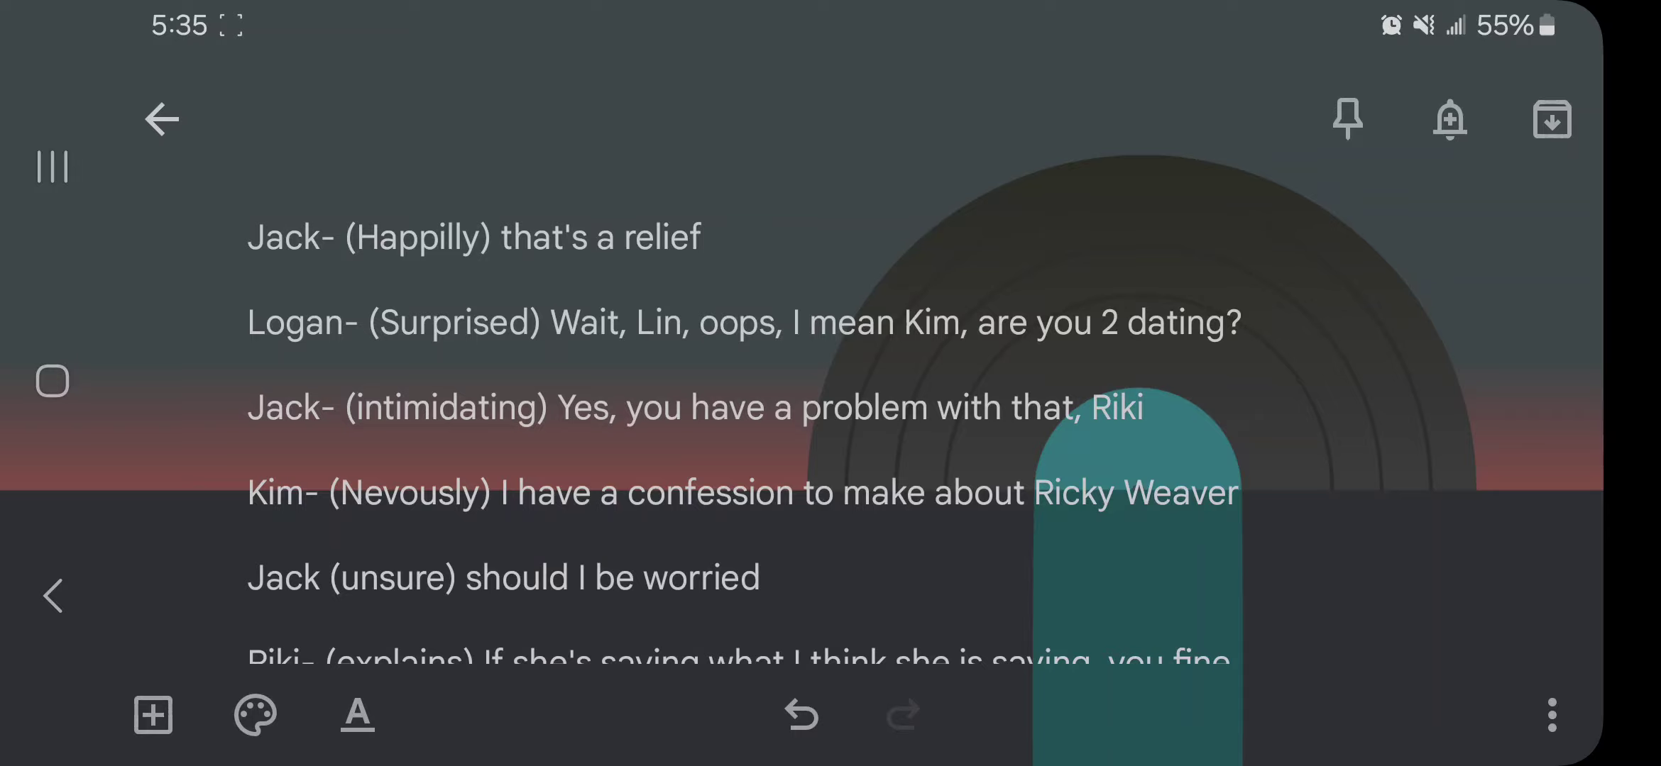
{"action": "scroll", "coordinate": [743, 425], "scroll_direction": "down", "scroll_amount": 3}
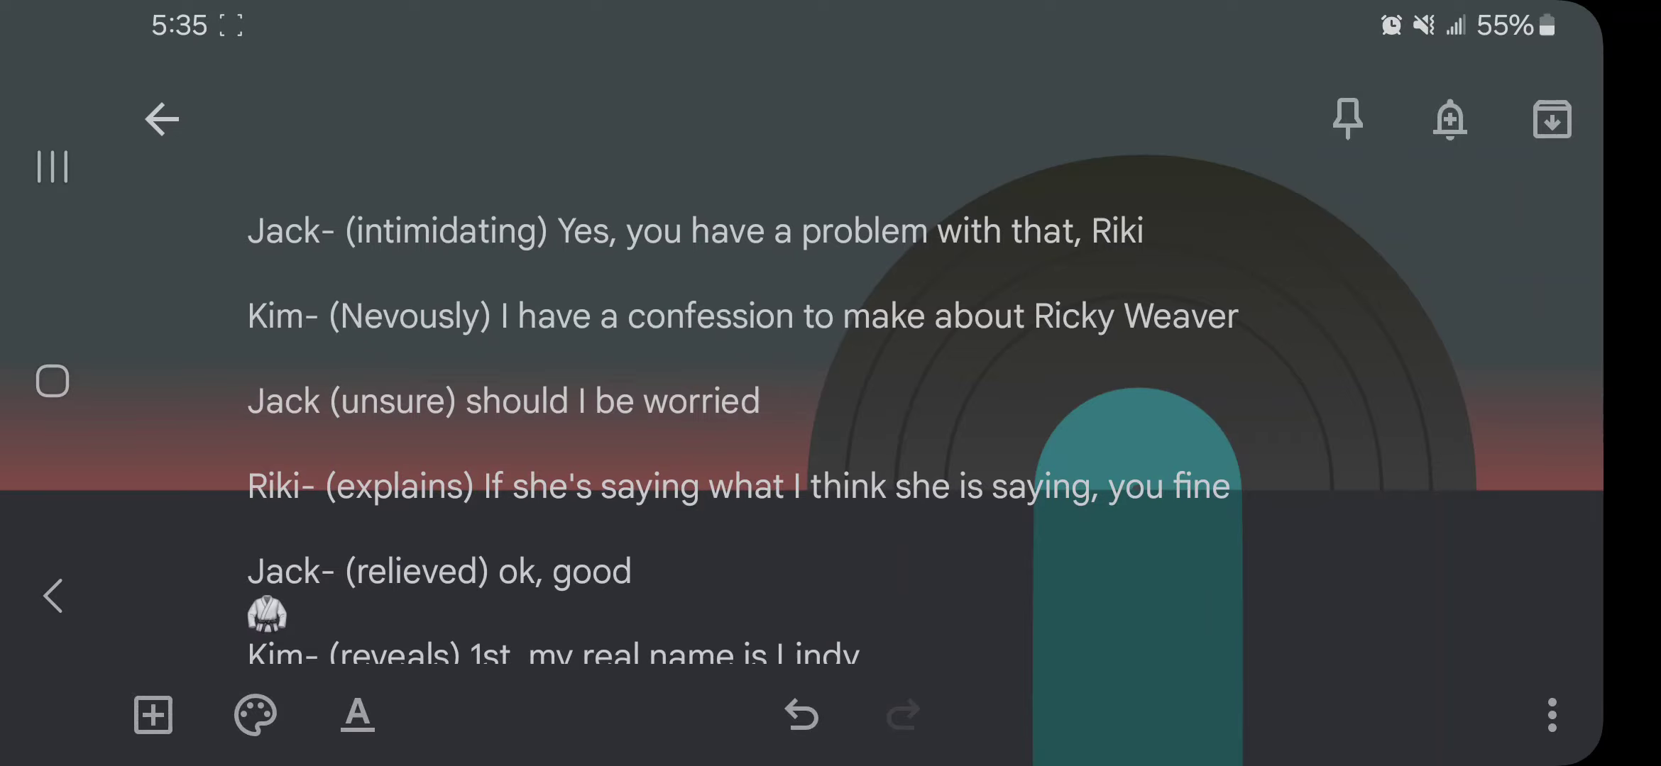
{"action": "scroll", "coordinate": [743, 440], "scroll_direction": "down", "scroll_amount": 2}
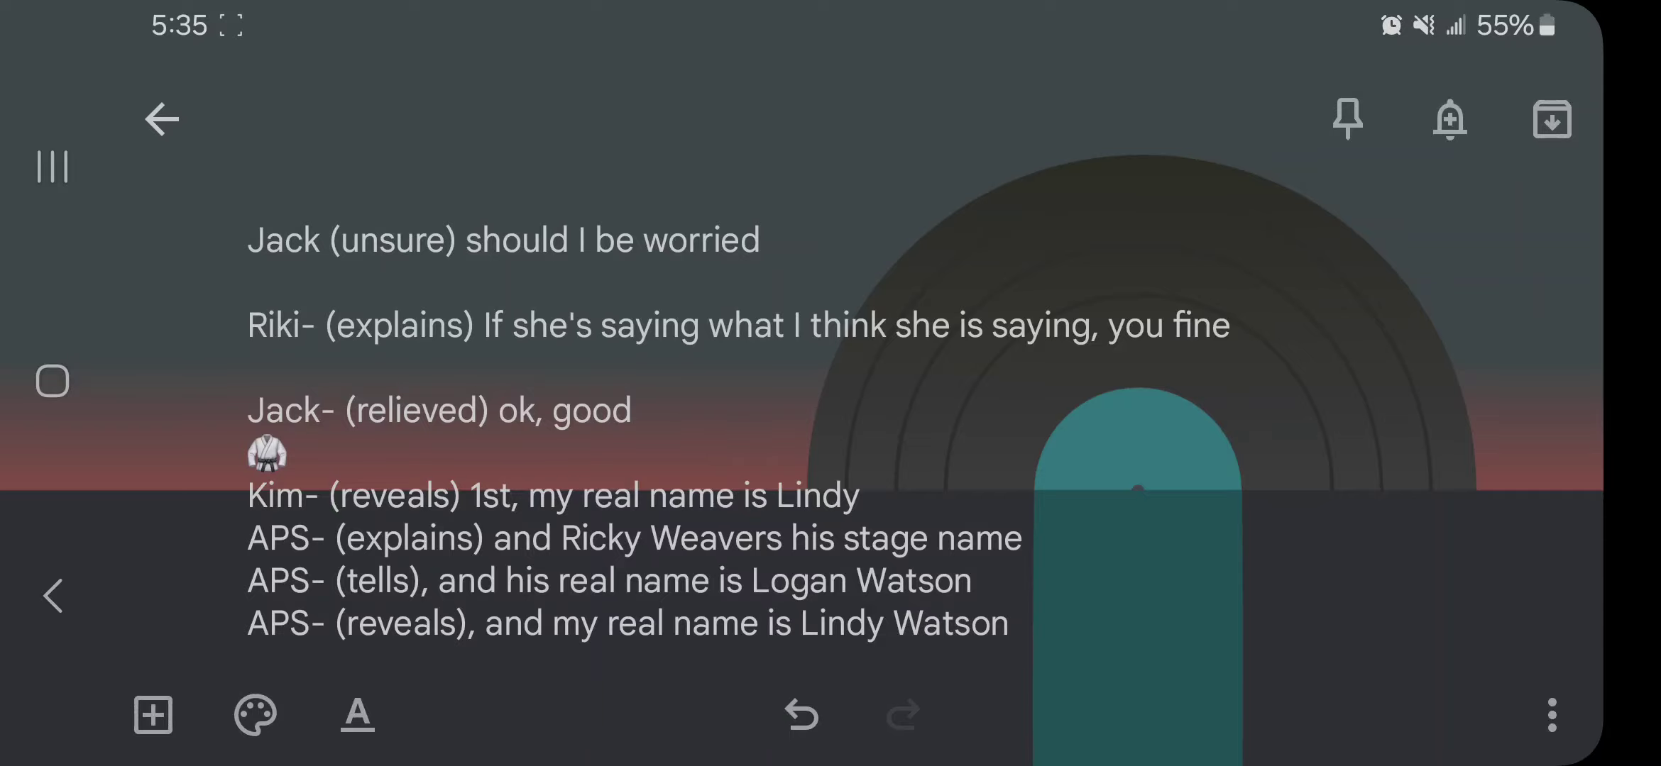
{"action": "scroll", "coordinate": [739, 440], "scroll_direction": "down", "scroll_amount": 5}
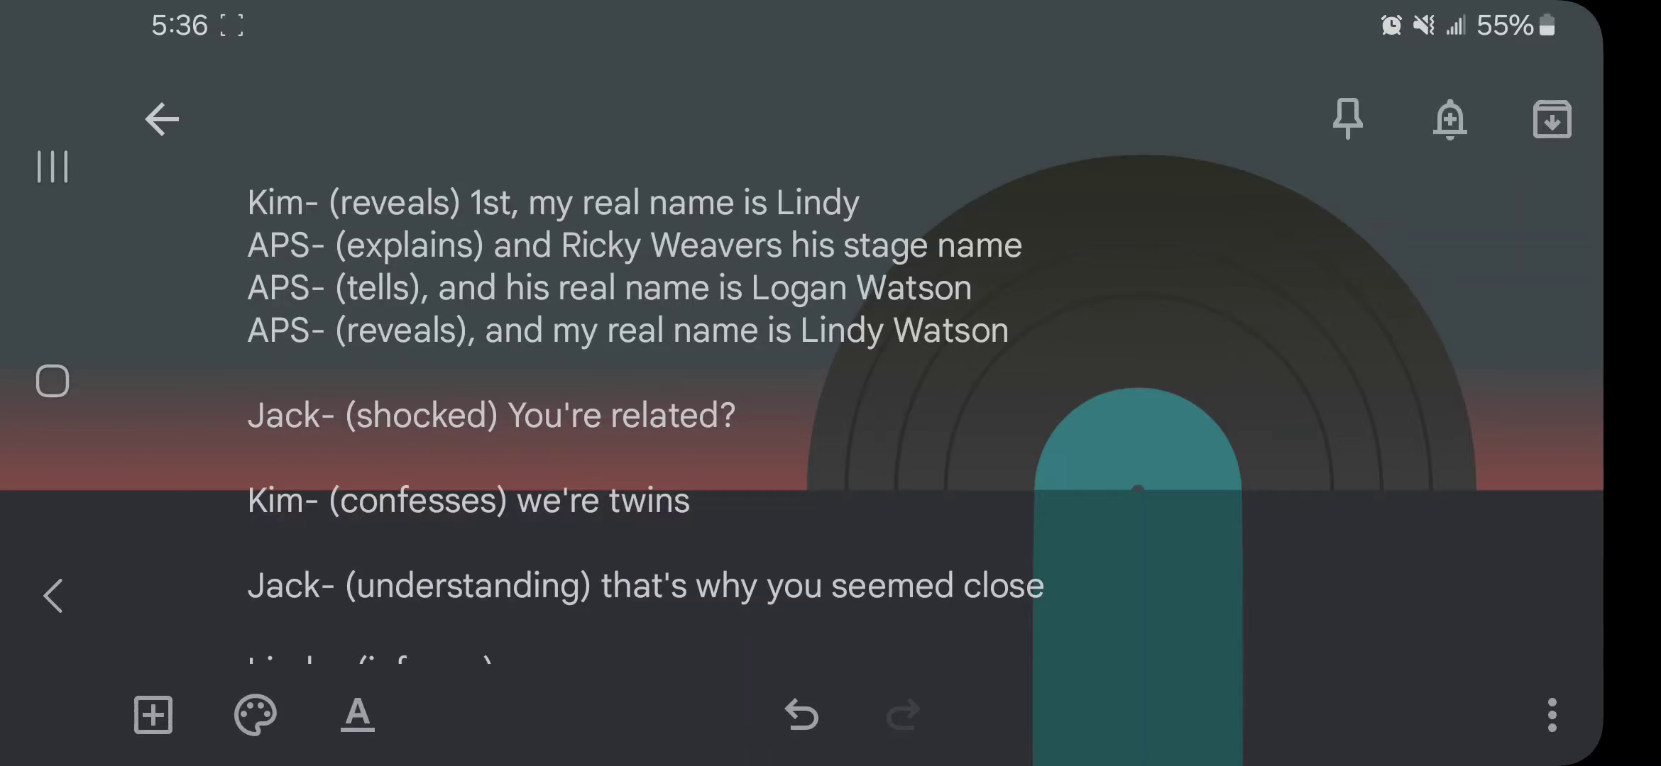
{"action": "scroll", "coordinate": [780, 447], "scroll_direction": "down", "scroll_amount": 5}
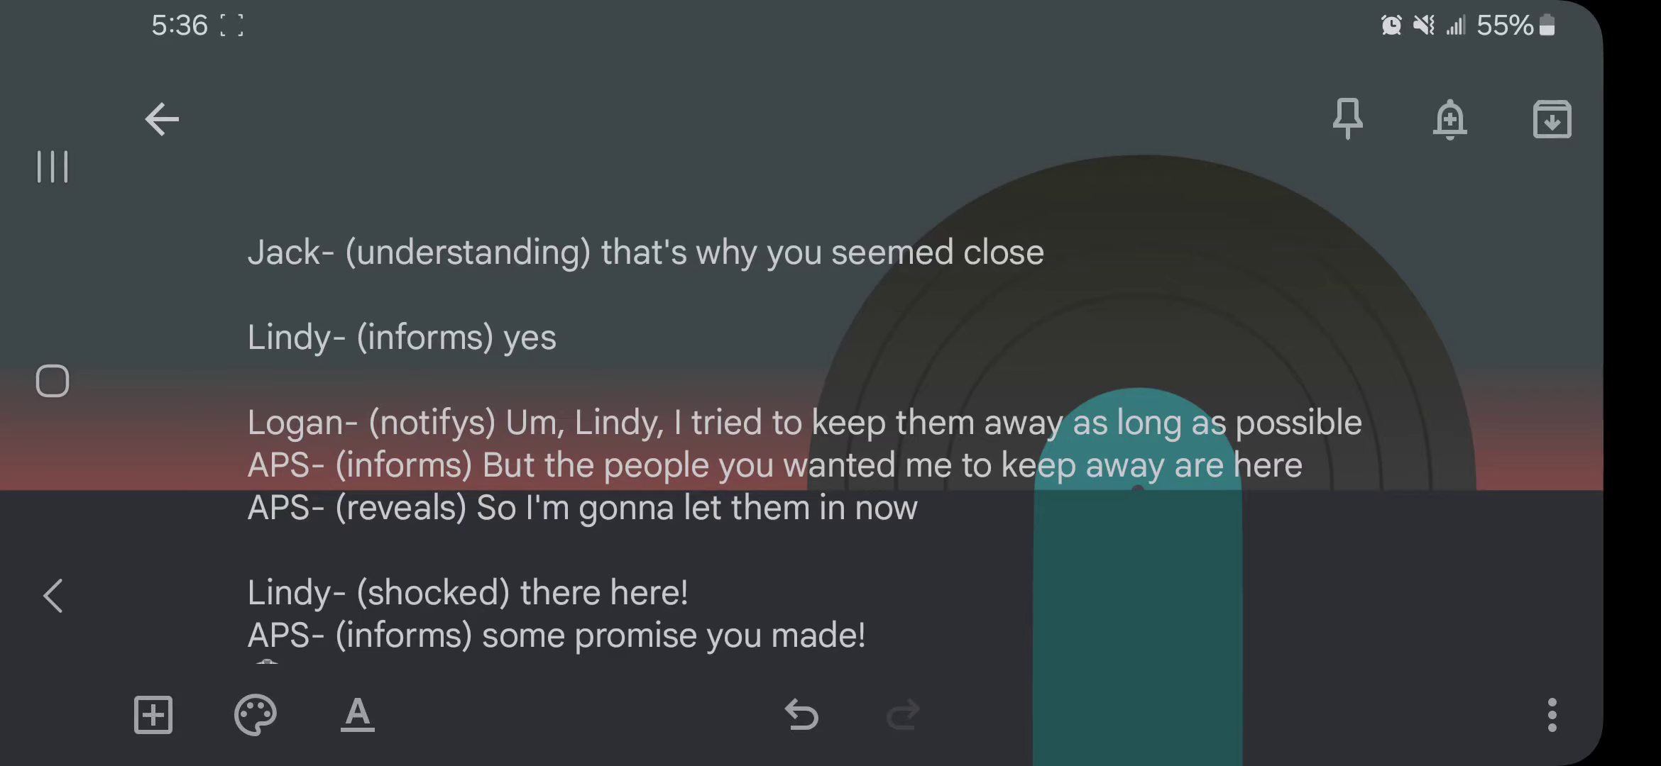
Scroll past Lindy introducing her martial arts buddies to Jerry's offer to teach martial arts
{"action": "scroll", "coordinate": [804, 425], "scroll_direction": "down", "scroll_amount": 5}
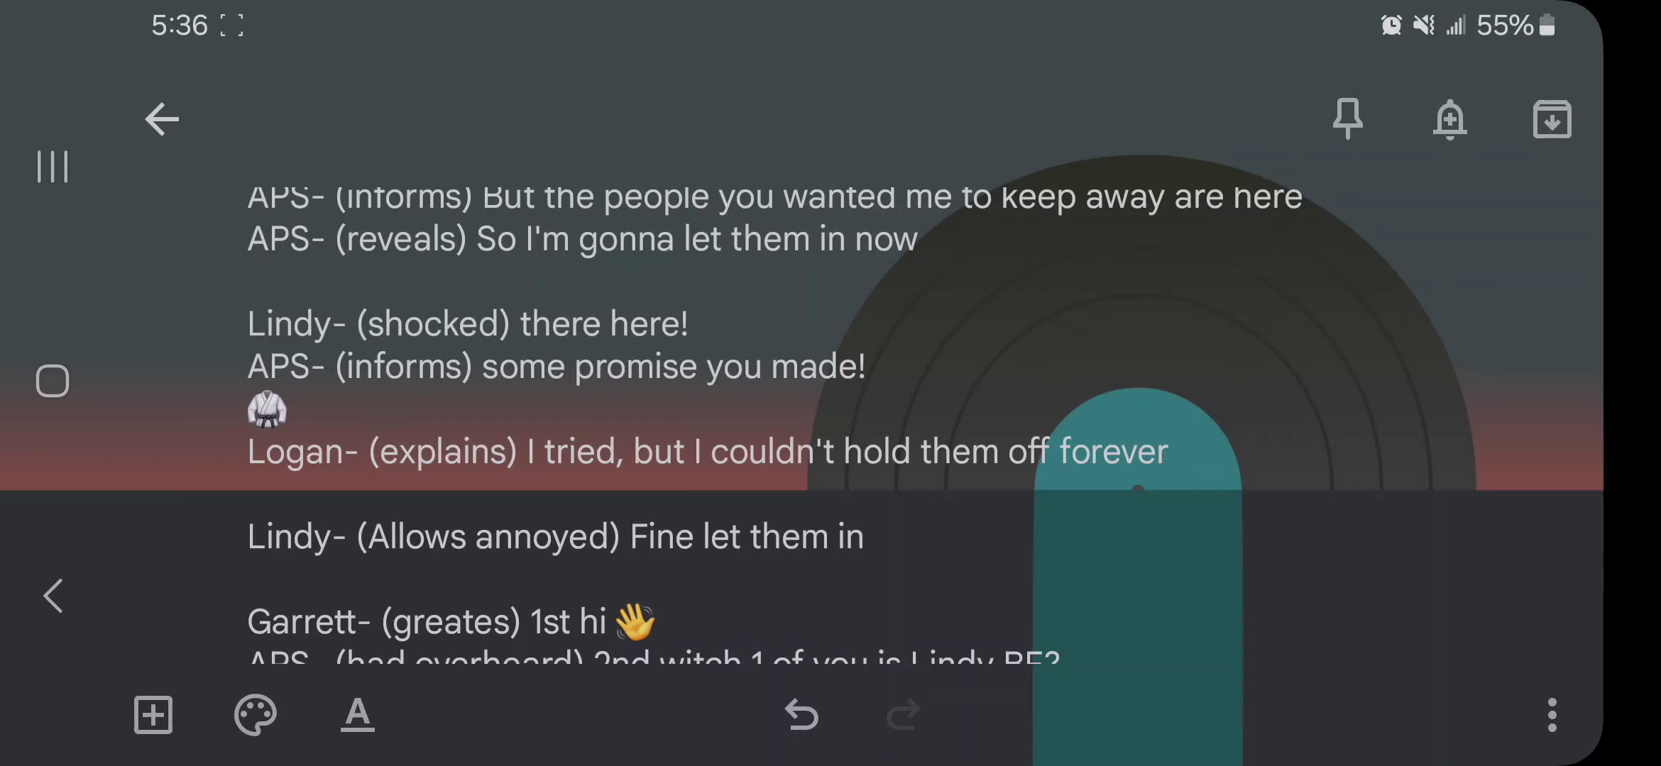
{"action": "scroll", "coordinate": [710, 426], "scroll_direction": "down", "scroll_amount": 3}
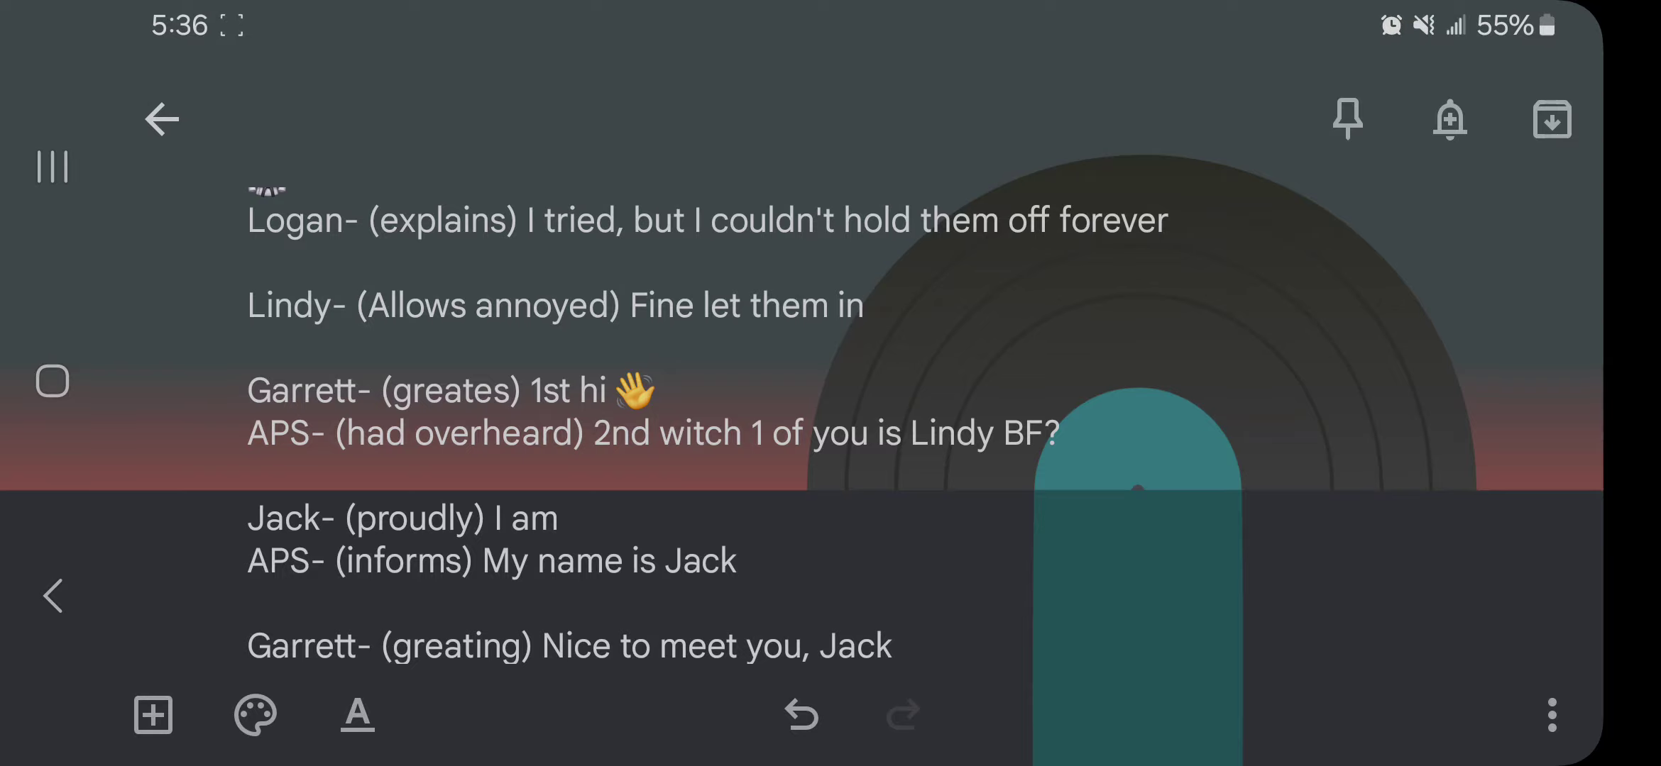
{"action": "scroll", "coordinate": [708, 426], "scroll_direction": "down", "scroll_amount": 2}
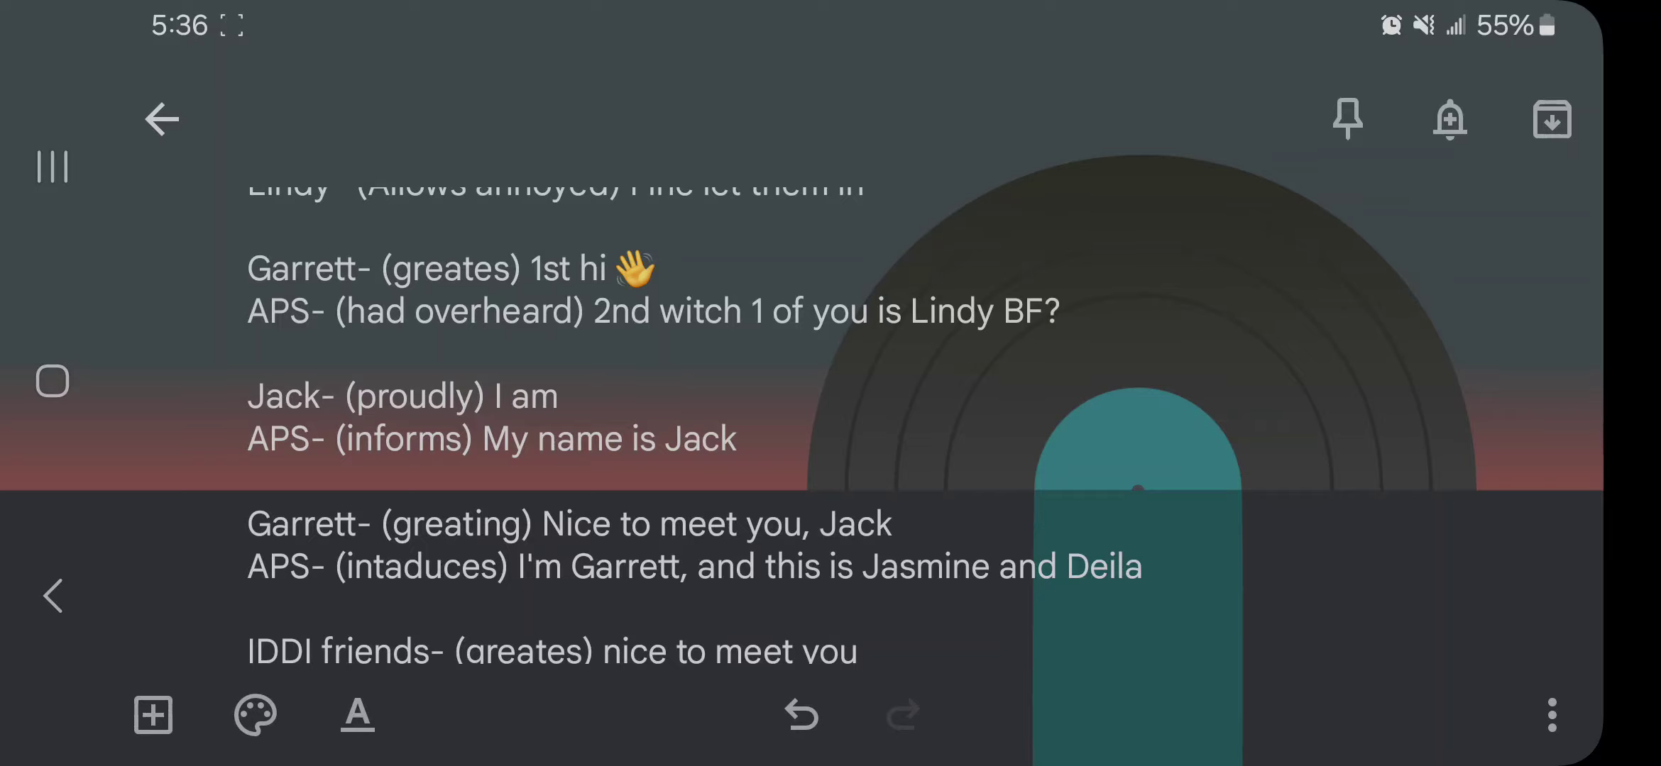
{"action": "scroll", "coordinate": [694, 426], "scroll_direction": "down", "scroll_amount": 2}
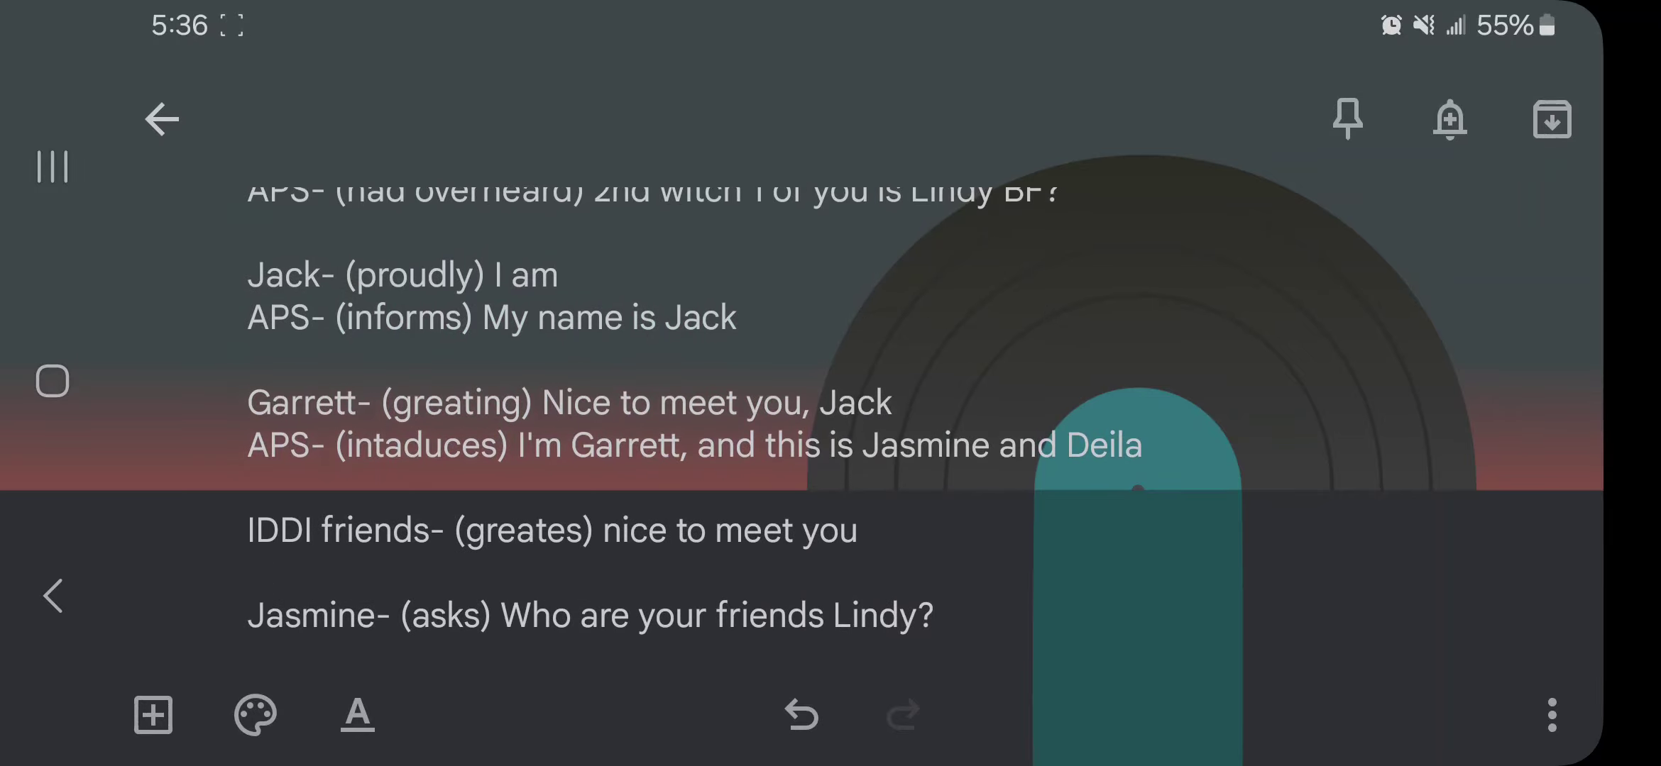
{"action": "scroll", "coordinate": [694, 426], "scroll_direction": "down", "scroll_amount": 3}
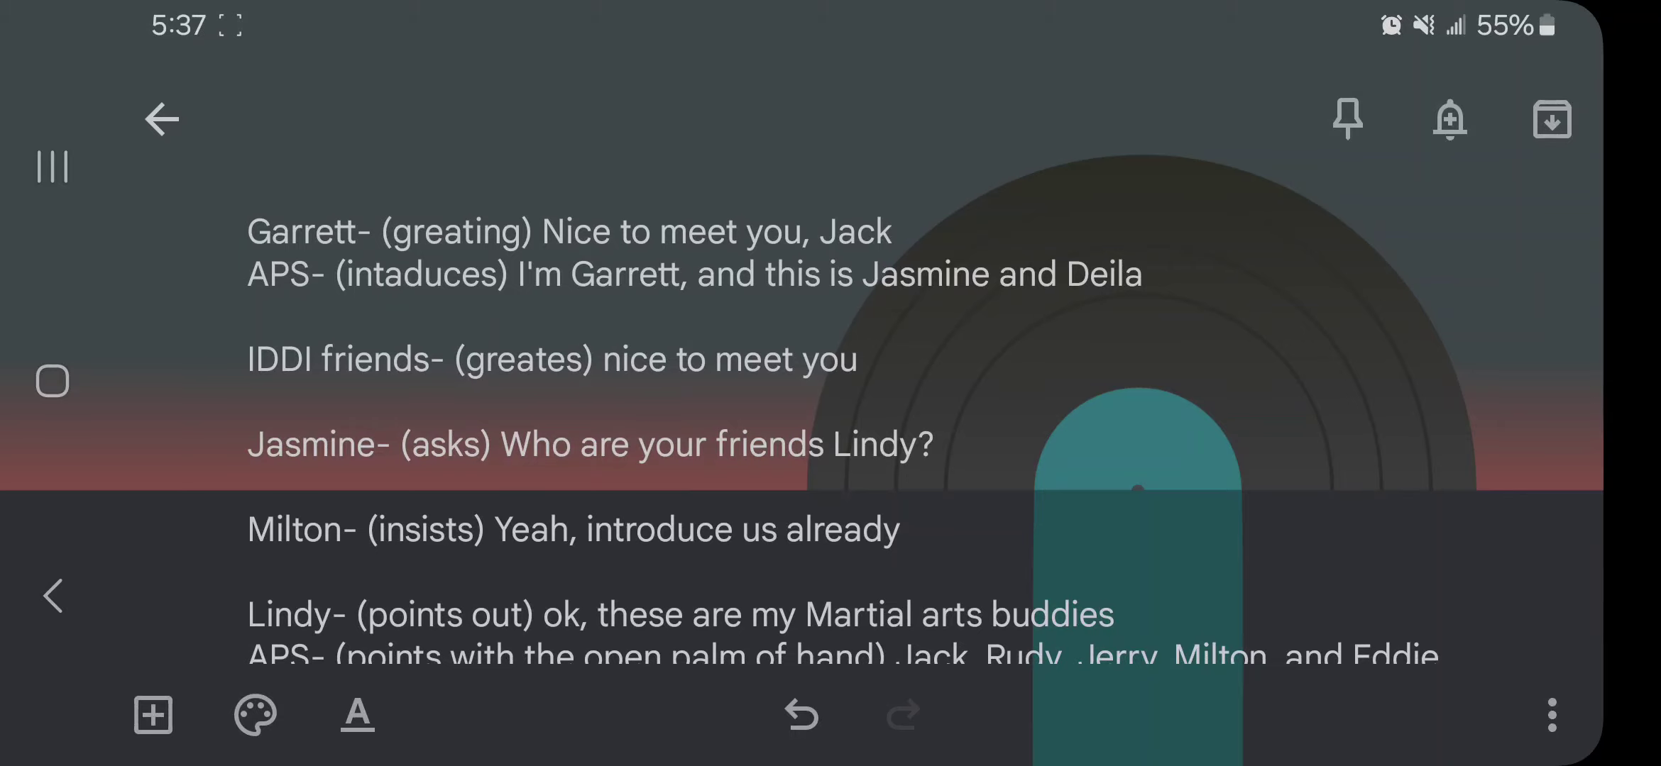
{"action": "scroll", "coordinate": [694, 426], "scroll_direction": "down", "scroll_amount": 2}
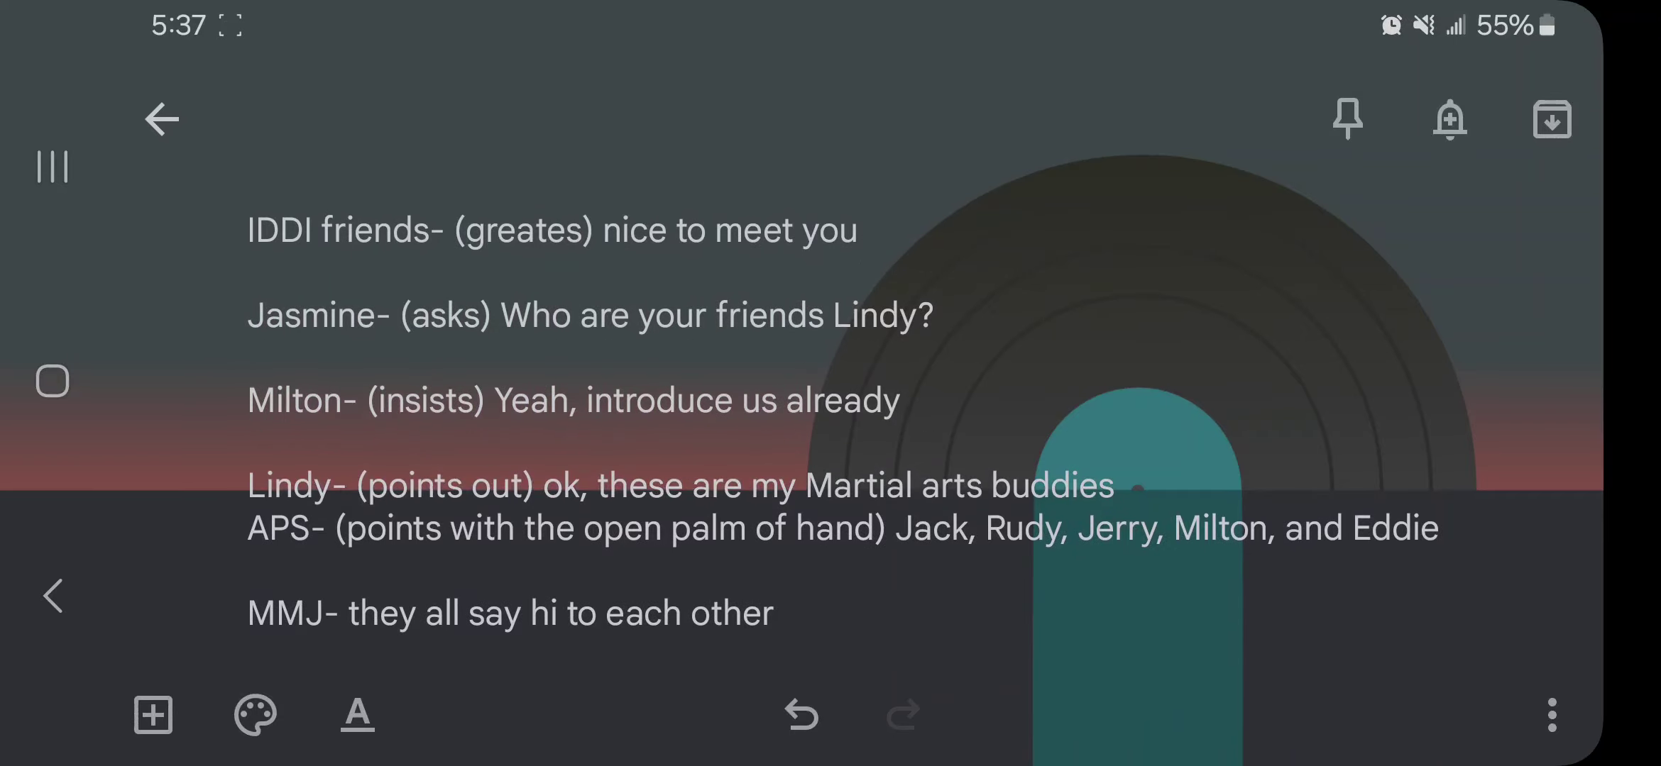
{"action": "scroll", "coordinate": [852, 426], "scroll_direction": "down", "scroll_amount": 1}
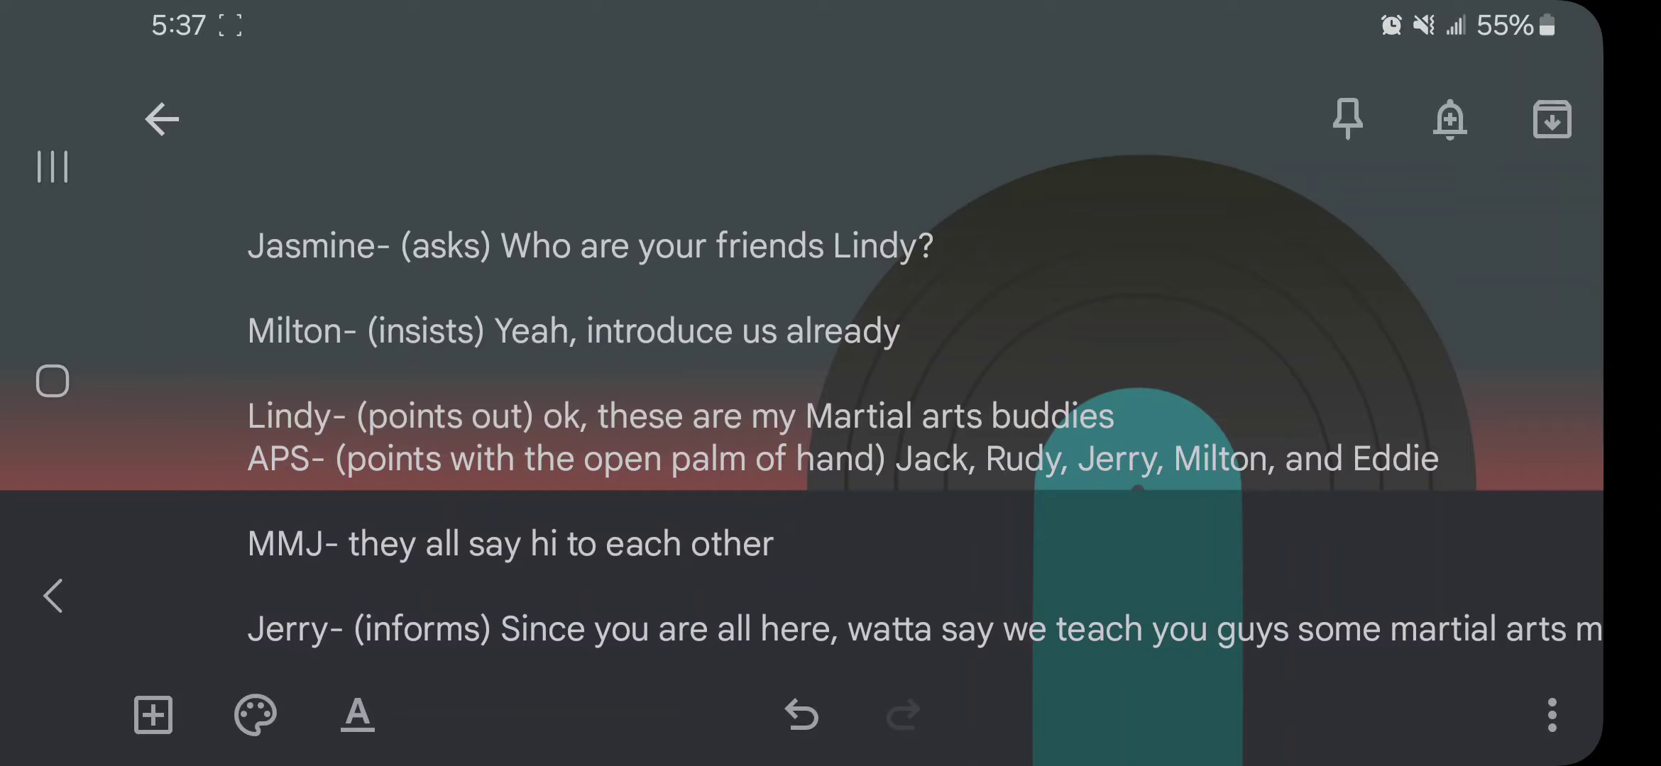
Scroll to the ending: training till 7 pm, Deila signing up for lessons, and no more secrets
{"action": "scroll", "coordinate": [852, 426], "scroll_direction": "down", "scroll_amount": 1}
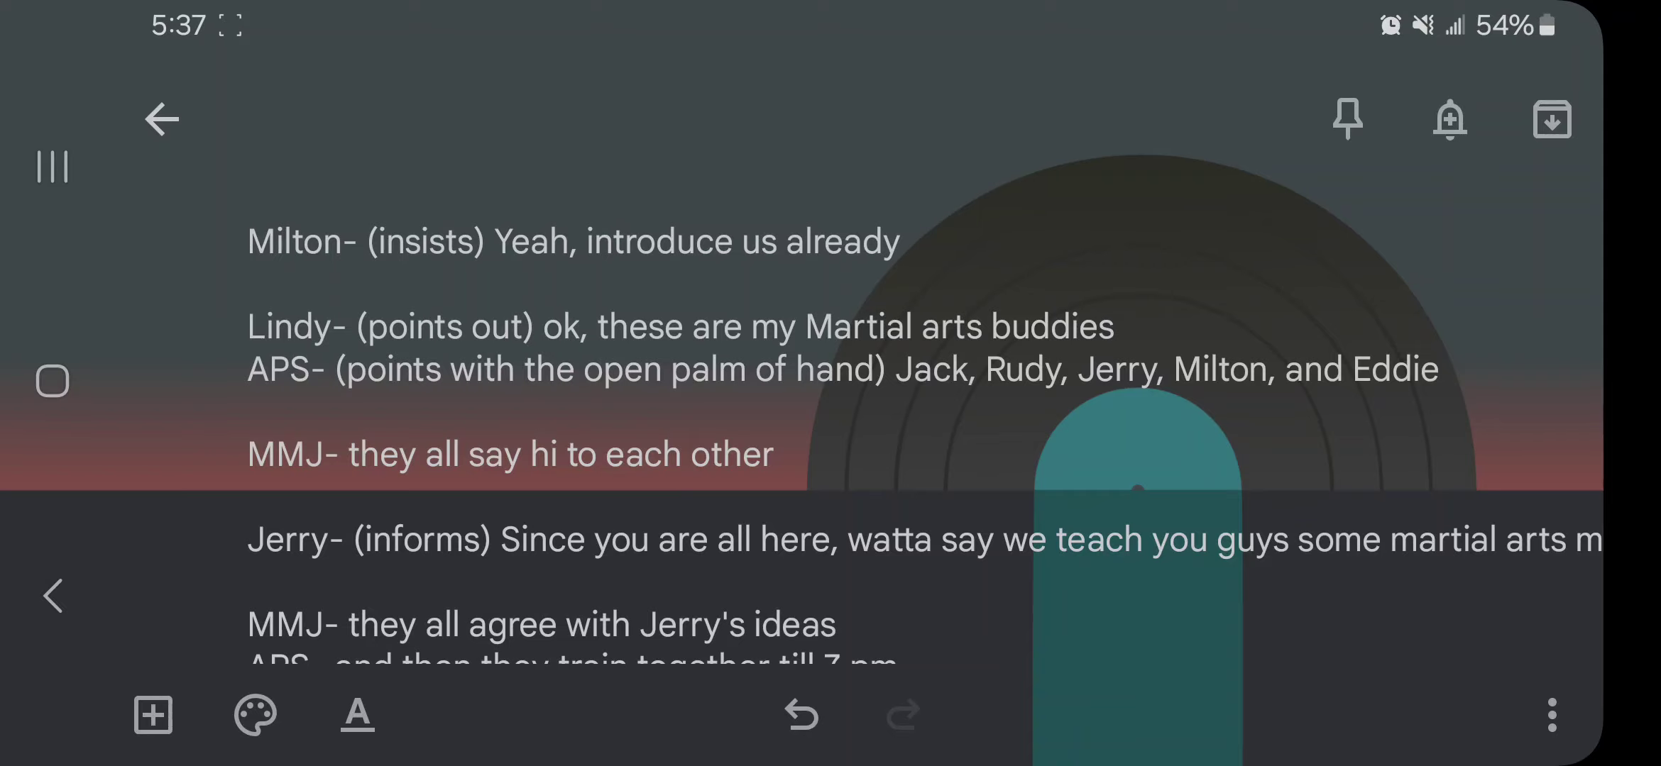
{"action": "scroll", "coordinate": [852, 440], "scroll_direction": "down", "scroll_amount": 3}
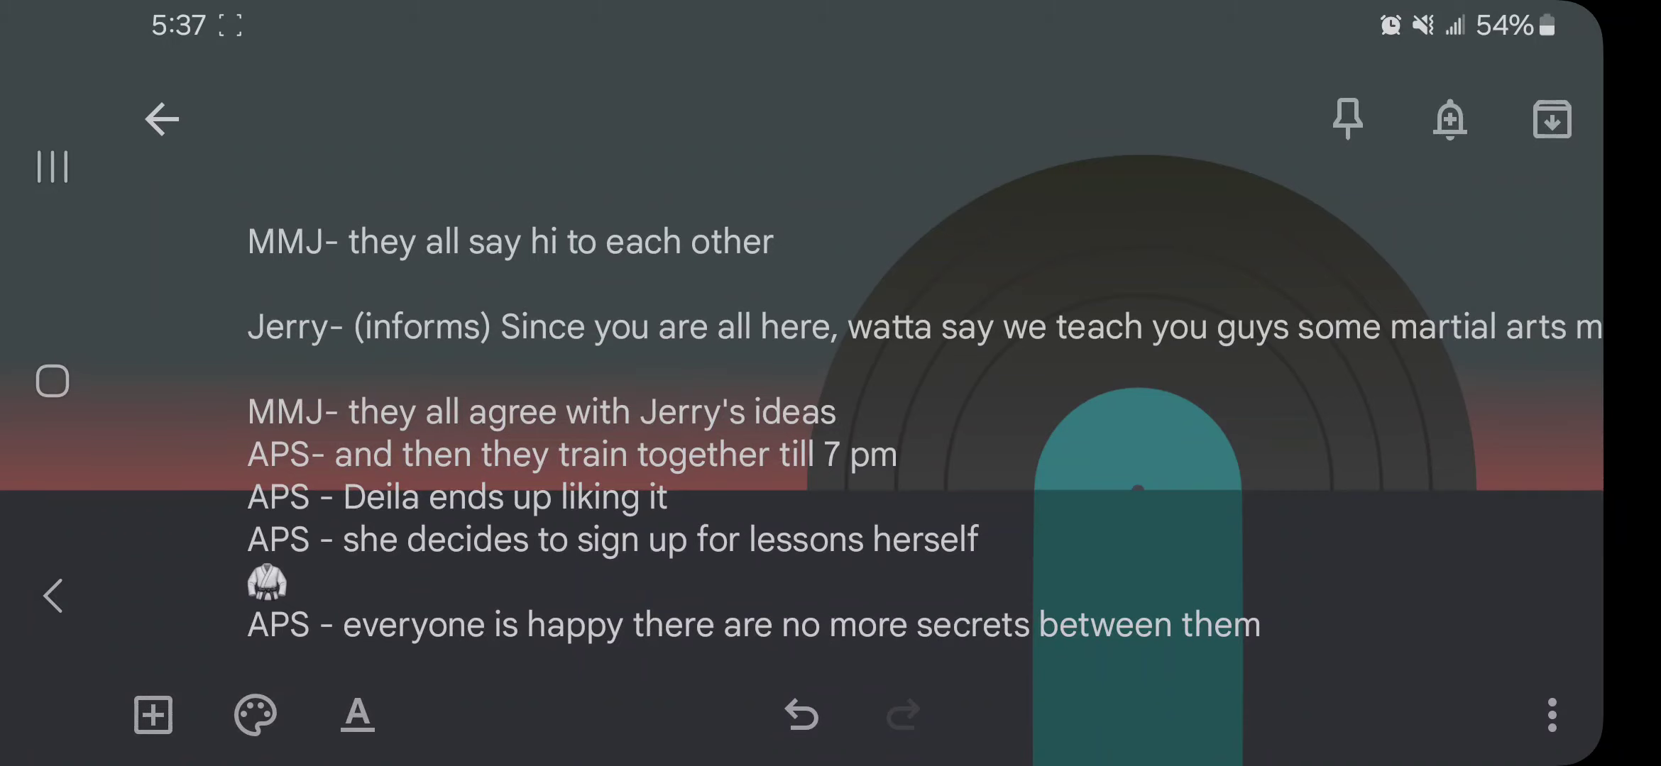
Break Jerry's line after 'guys' and begin the new line with 'APS-'
{"action": "left_click", "coordinate": [248, 369]}
{"action": "left_click", "coordinate": [1291, 323]}
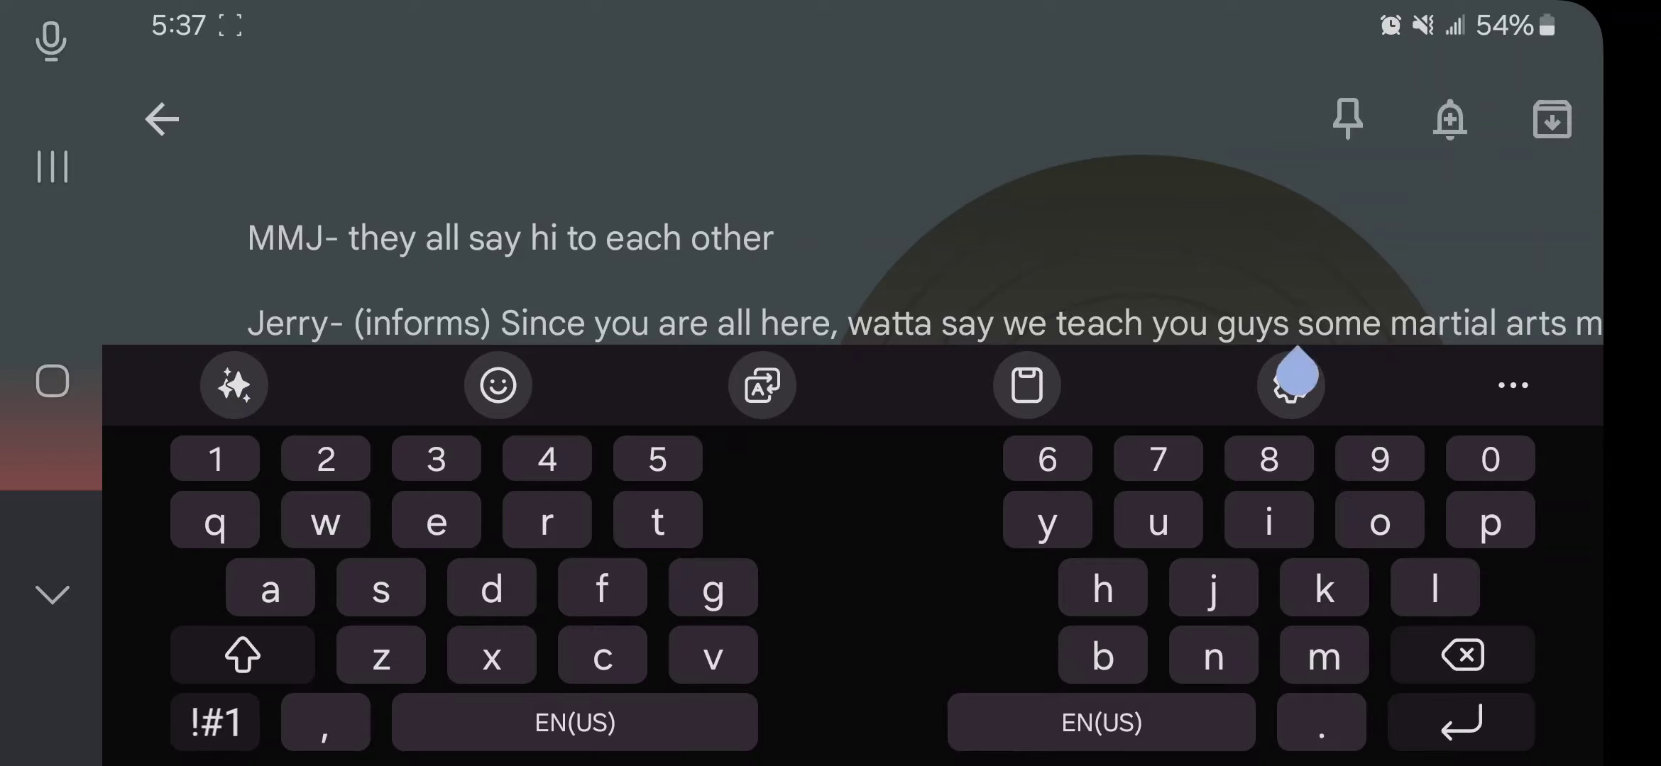
{"action": "key", "text": "Return"}
{"action": "type", "text": "A"}
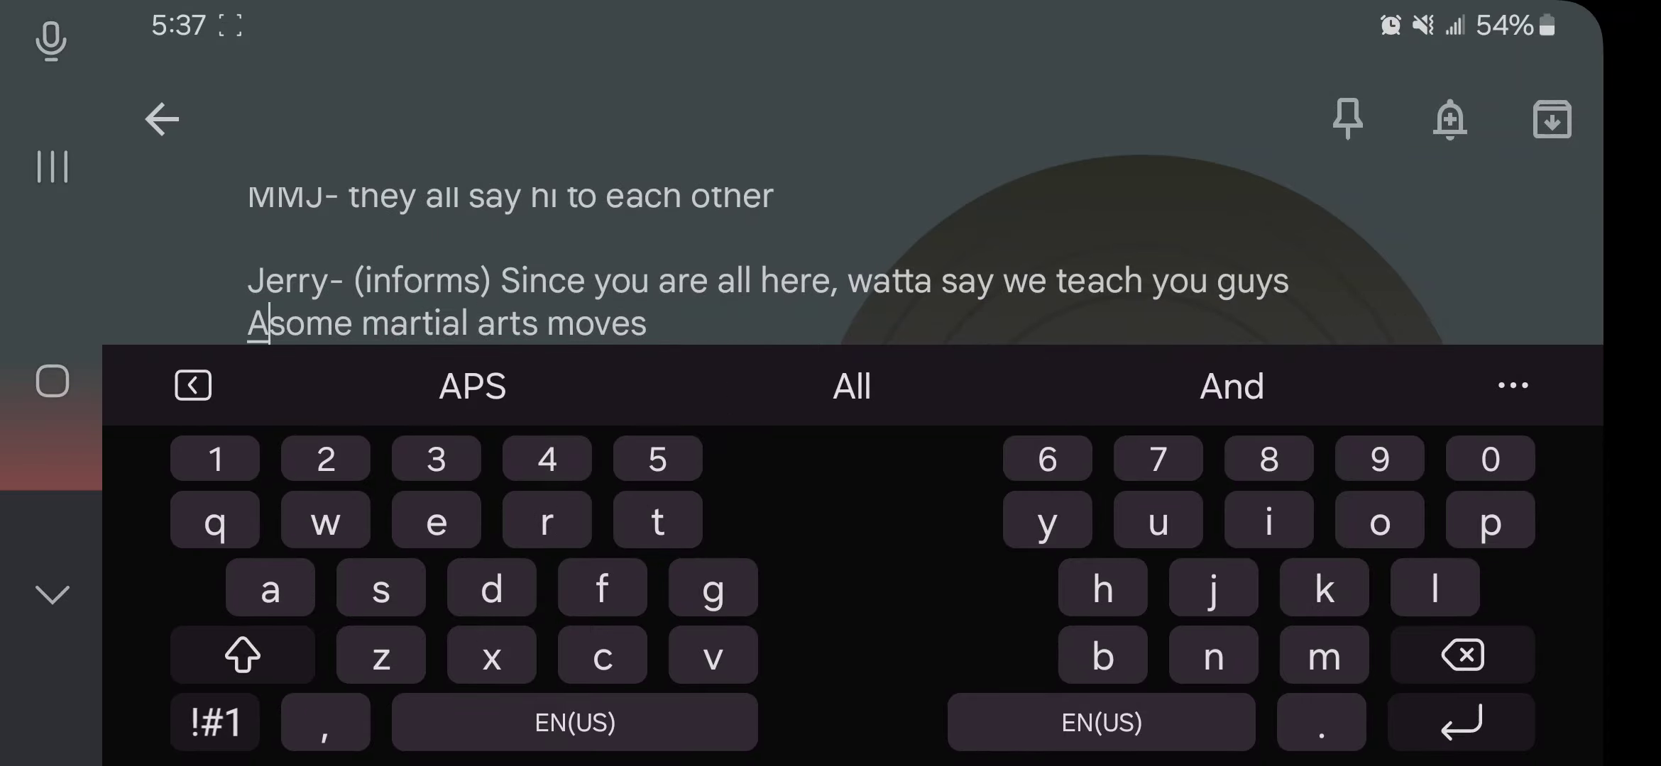
{"action": "type", "text": "p"}
{"action": "left_click", "coordinate": [472, 385]}
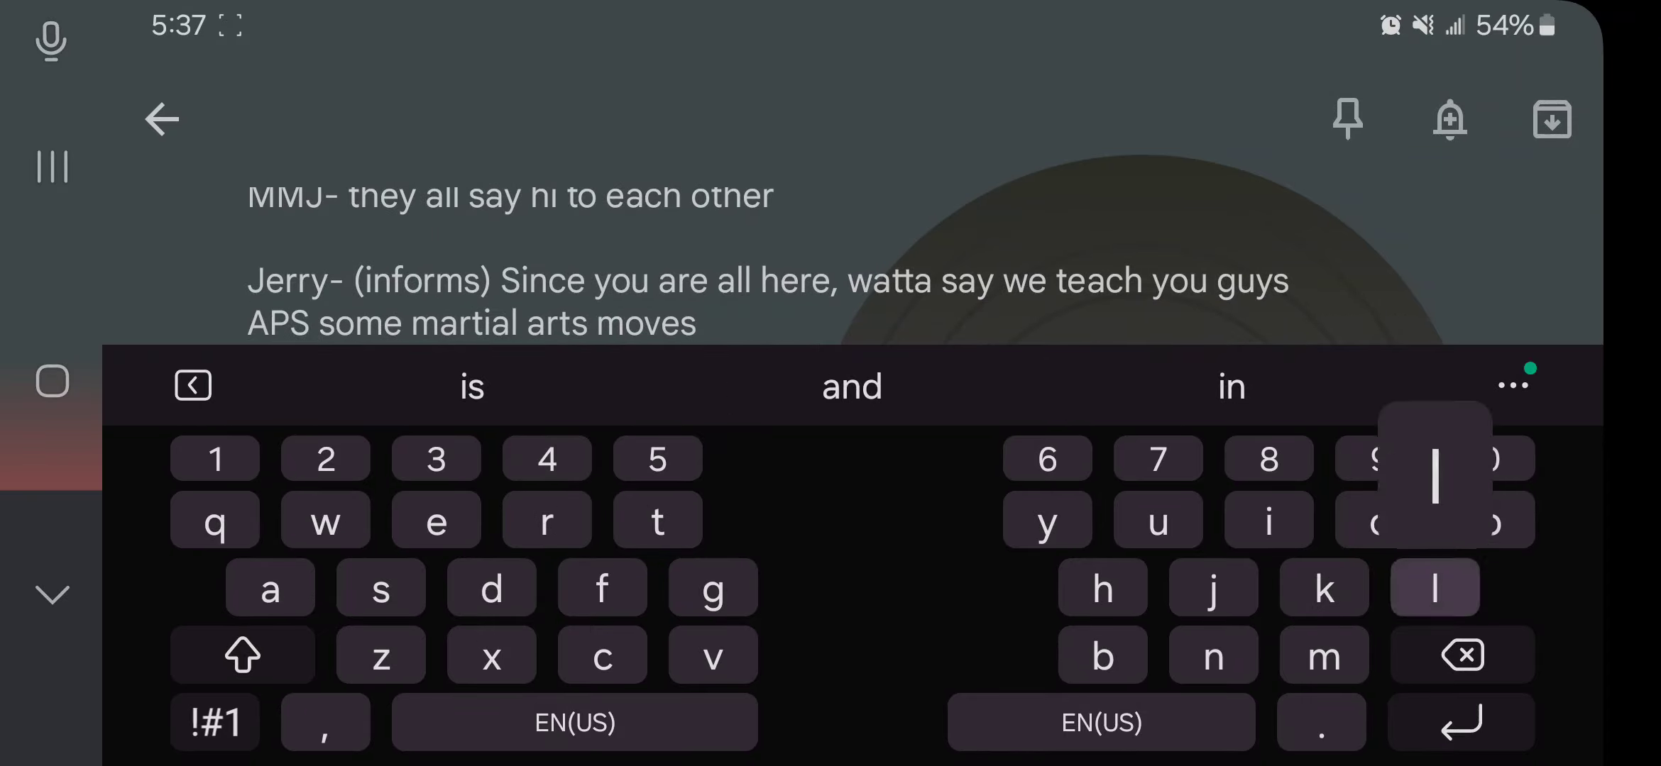
{"action": "type", "text": "ll"}
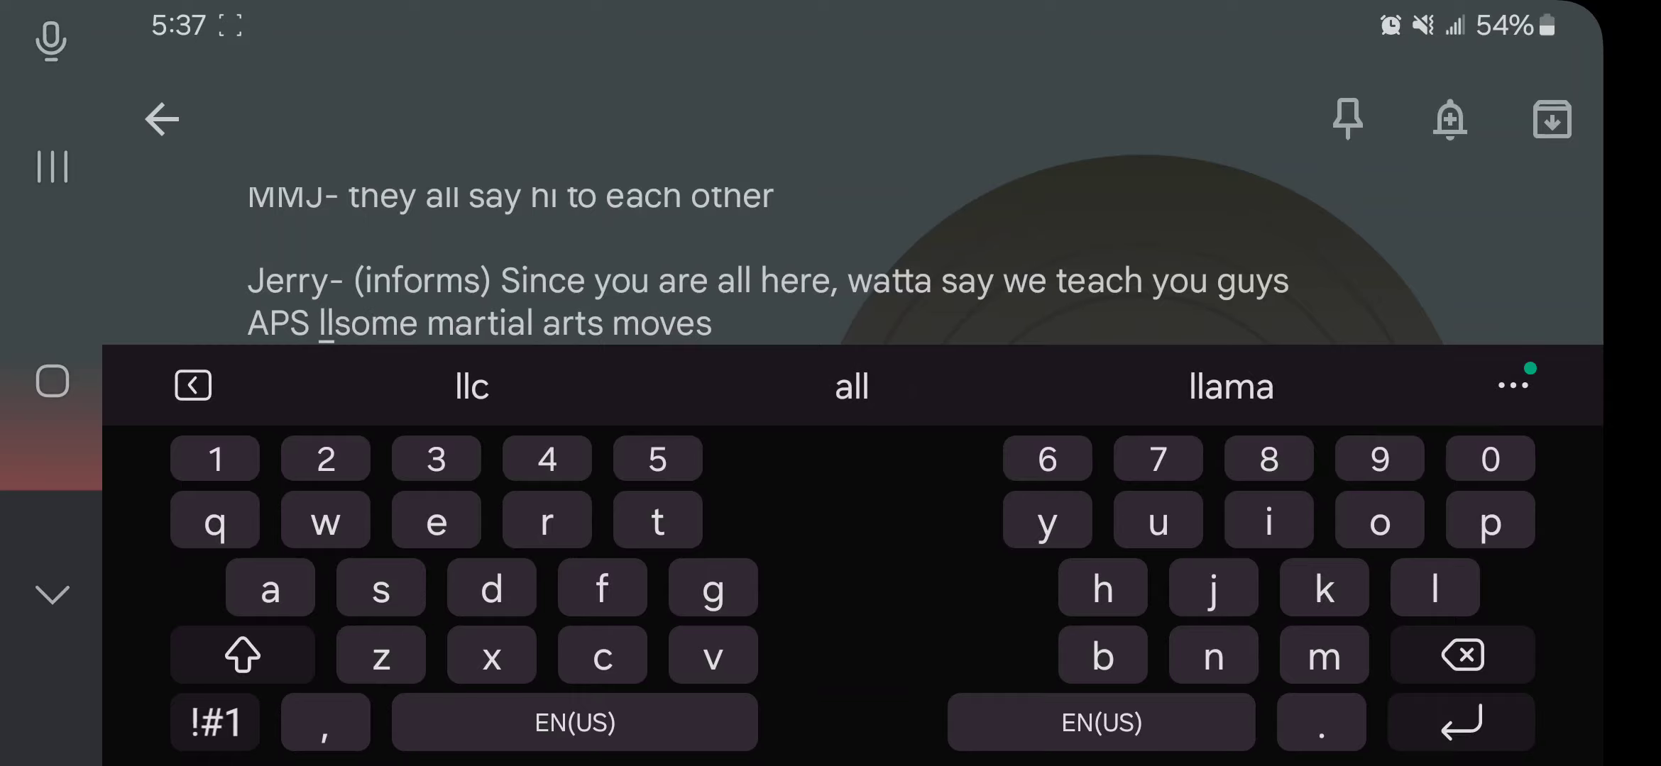
{"action": "key", "text": "BackSpace"}
{"action": "key", "text": "BackSpace"}
{"action": "type", "text": "m"}
{"action": "key", "text": "BackSpace"}
{"action": "key", "text": "BackSpace"}
{"action": "left_click", "coordinate": [215, 723]}
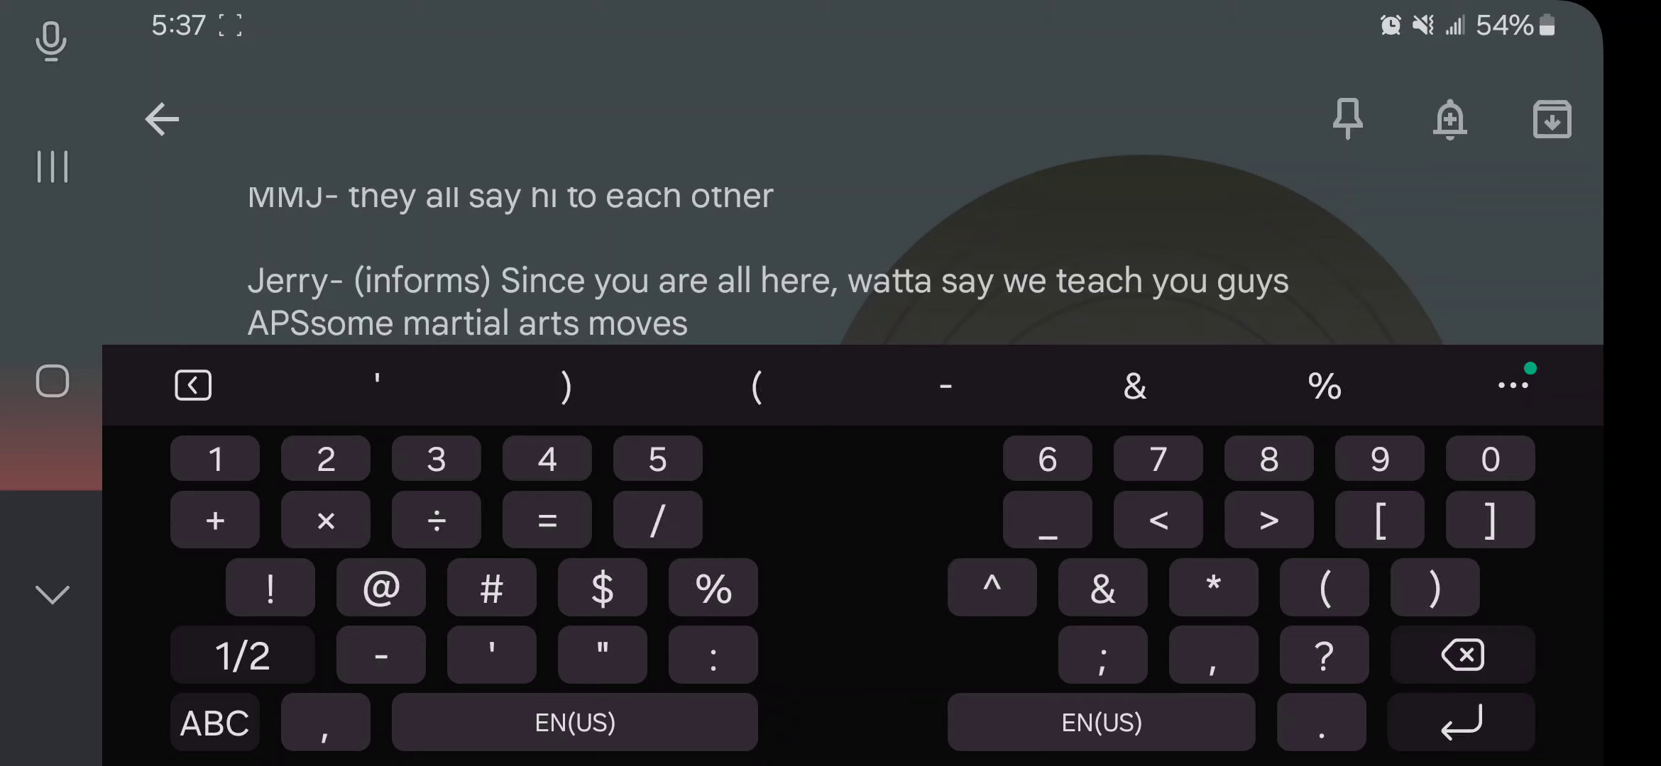
{"action": "type", "text": "-"}
Insert '(ads)' after 'APS-', correcting 'axs' to 'ads', and space it from 'some'
{"action": "left_click", "coordinate": [215, 723]}
{"action": "type", "text": "()"}
{"action": "left_click", "coordinate": [346, 323]}
{"action": "left_click", "coordinate": [215, 722]}
{"action": "type", "text": "axs"}
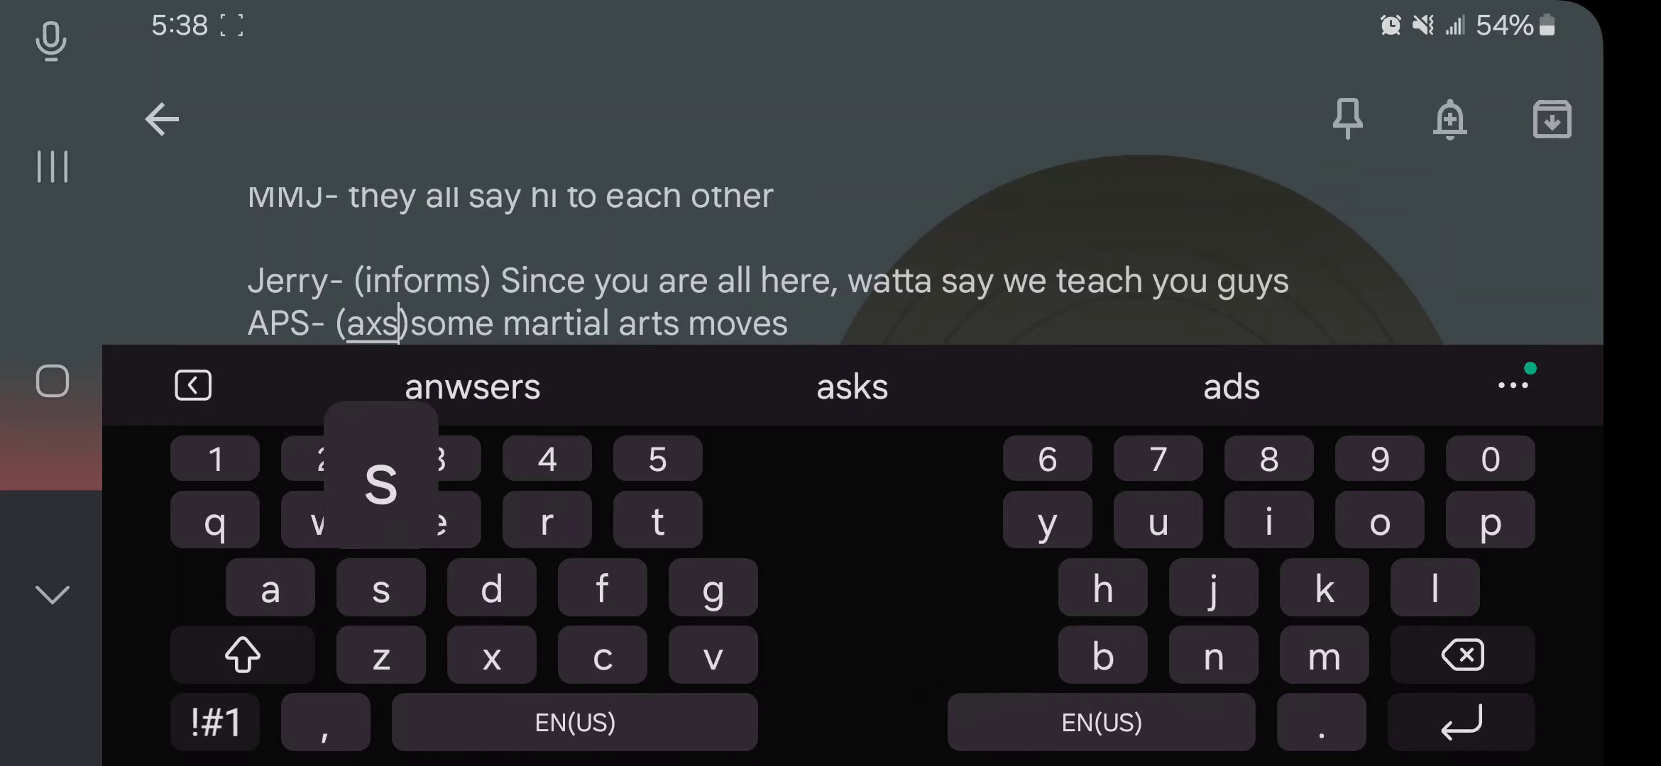
{"action": "left_click", "coordinate": [427, 323]}
{"action": "left_click_drag", "start_coordinate": [427, 362], "coordinate": [381, 362]}
{"action": "left_click", "coordinate": [472, 387]}
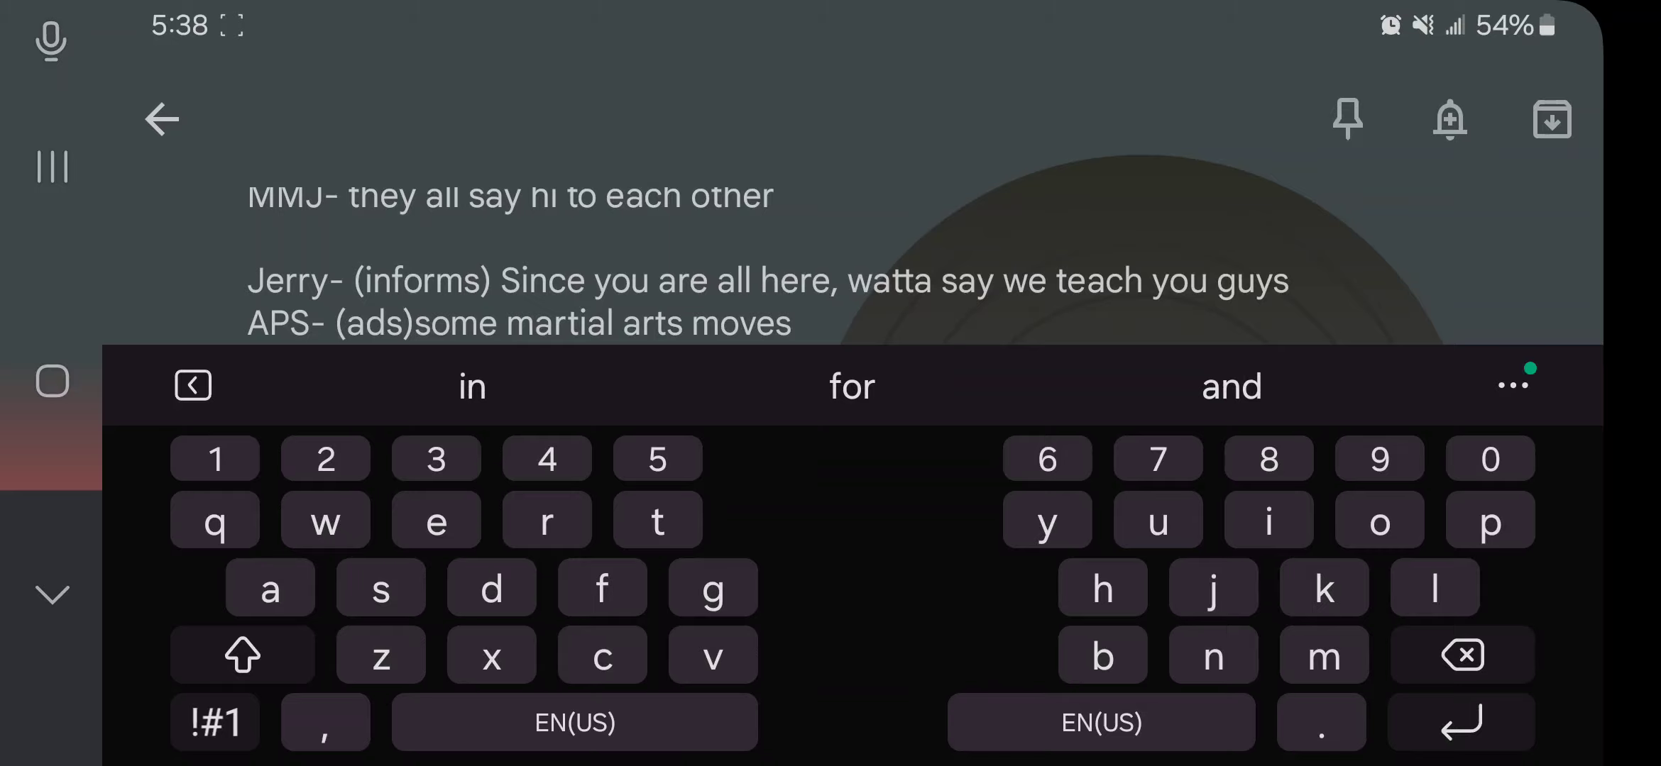
{"action": "left_click", "coordinate": [414, 323]}
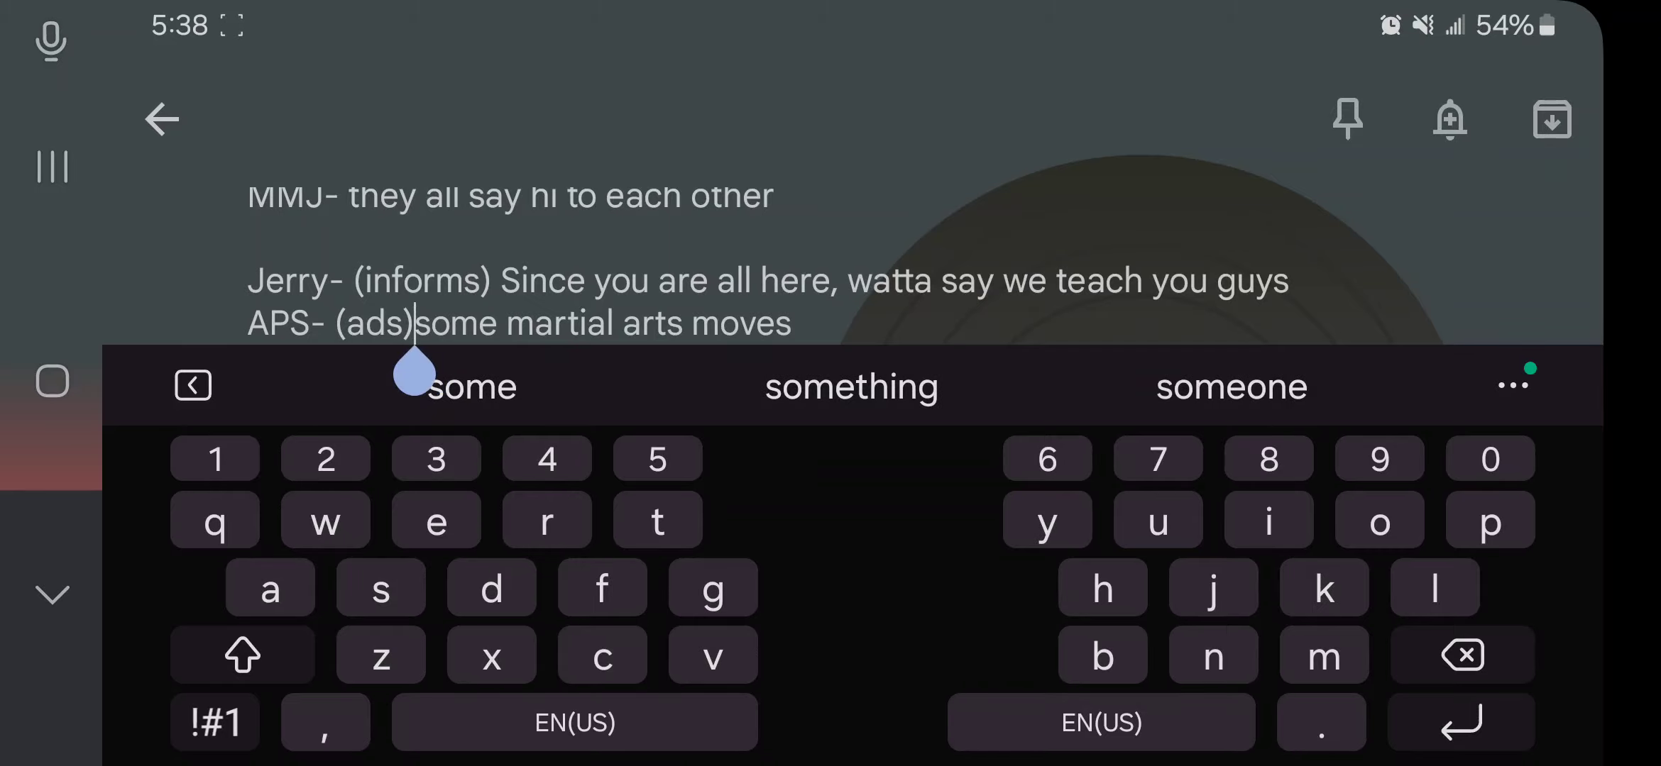
{"action": "left_click", "coordinate": [52, 594]}
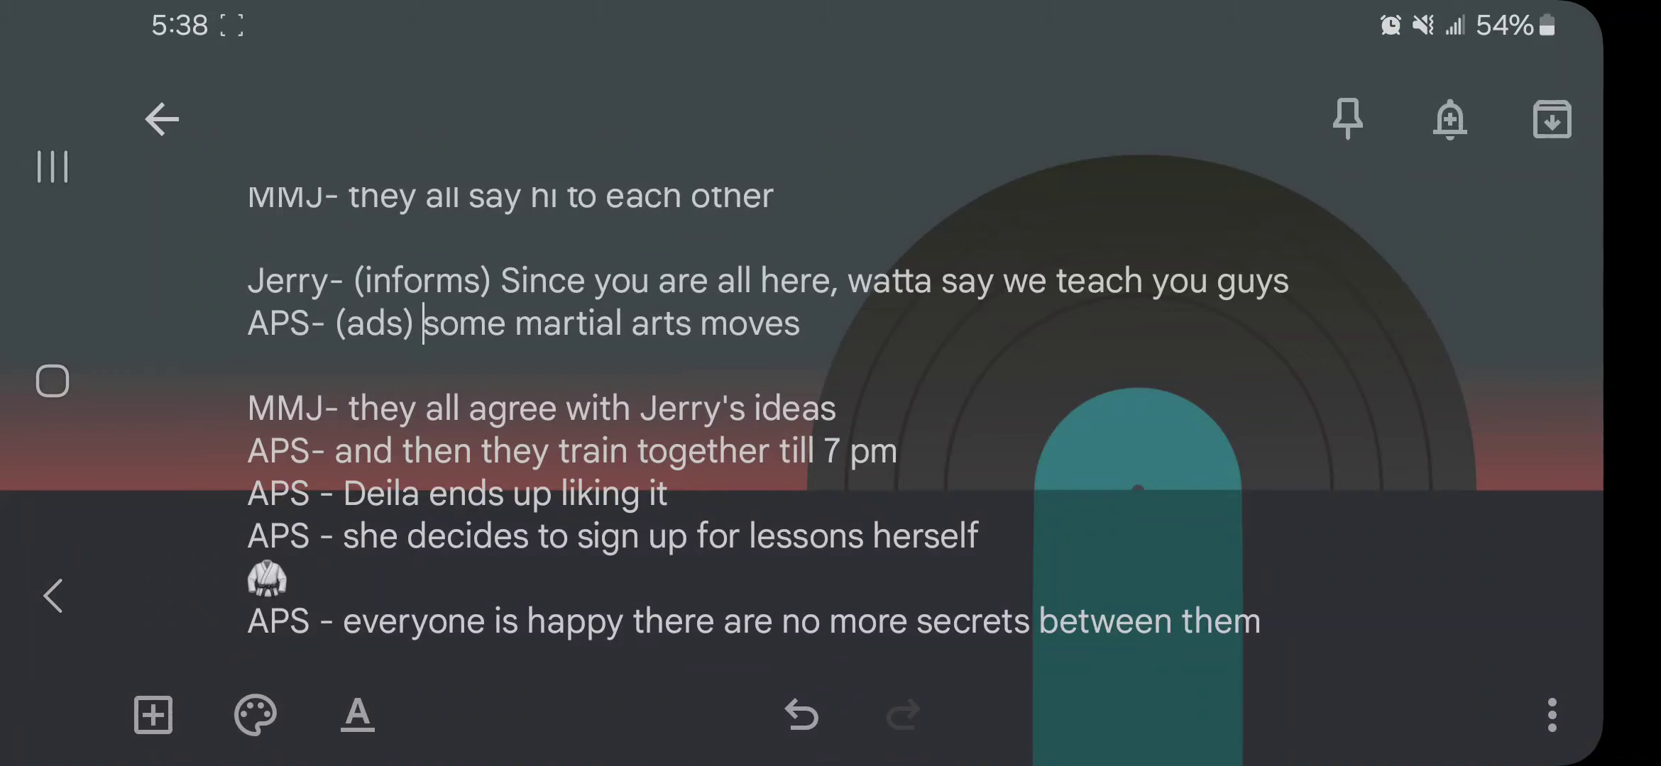
Scroll past THE END and the author's birthday notes to the July 2024 spell-check dates
{"action": "scroll", "coordinate": [767, 414], "scroll_direction": "down", "scroll_amount": 3}
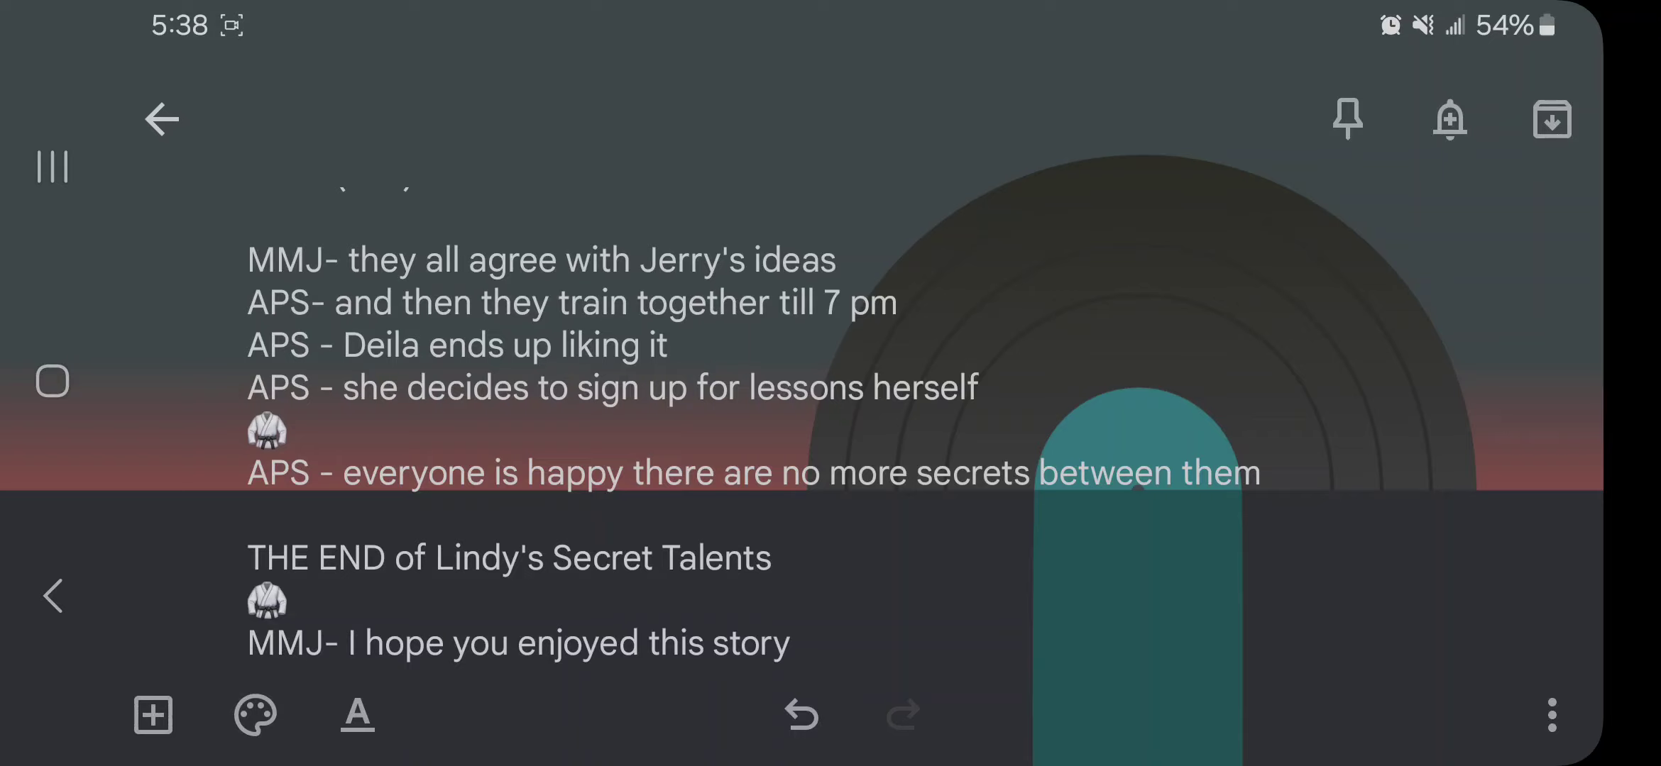
{"action": "scroll", "coordinate": [741, 426], "scroll_direction": "down", "scroll_amount": 4}
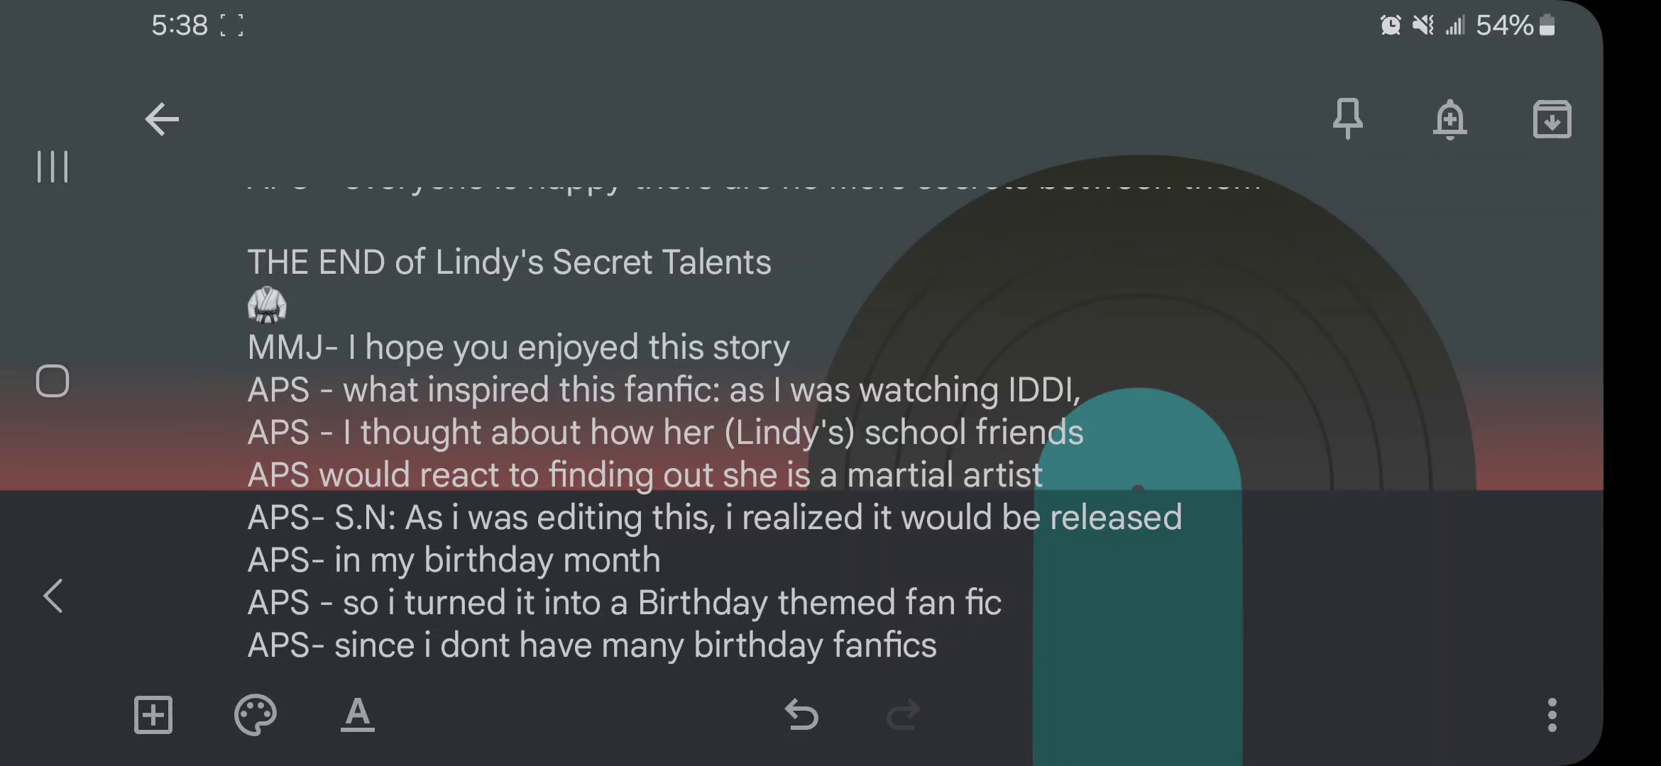
{"action": "scroll", "coordinate": [748, 426], "scroll_direction": "down", "scroll_amount": 5}
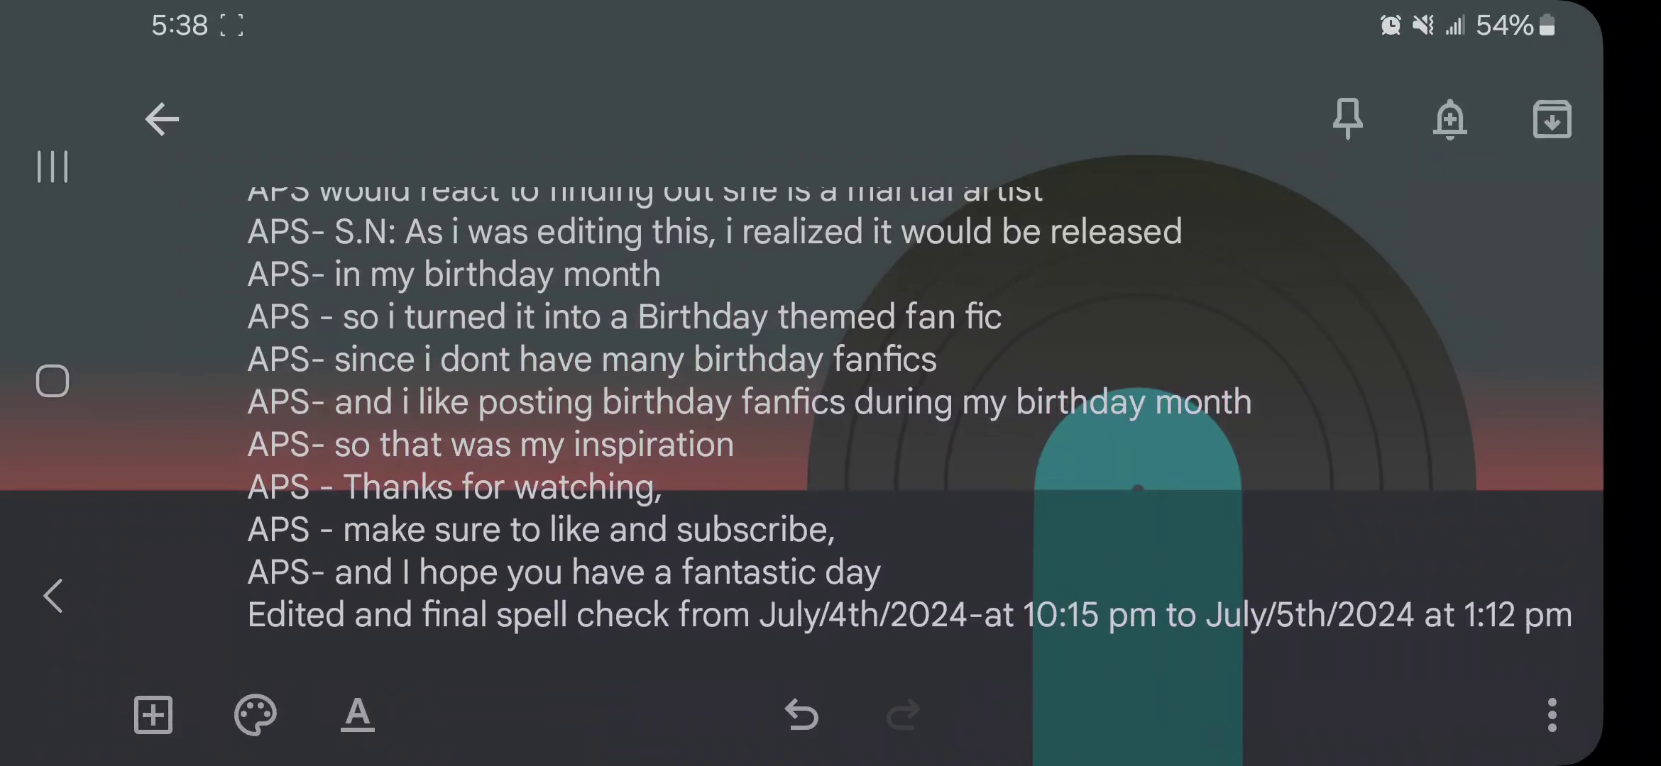